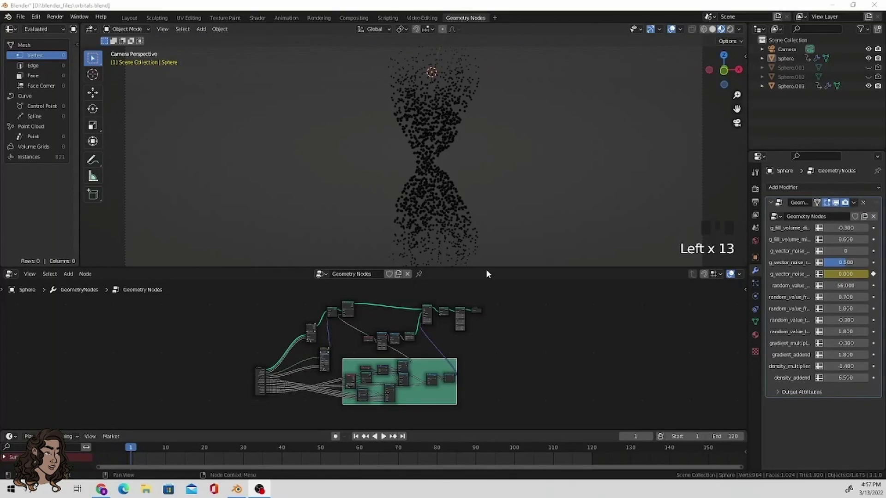
Orbit around the particle cloud and pan the node editor to the upper nodes.
{"action": "middle_click_drag", "start_coordinate": [490, 259], "coordinate": [487, 207]}
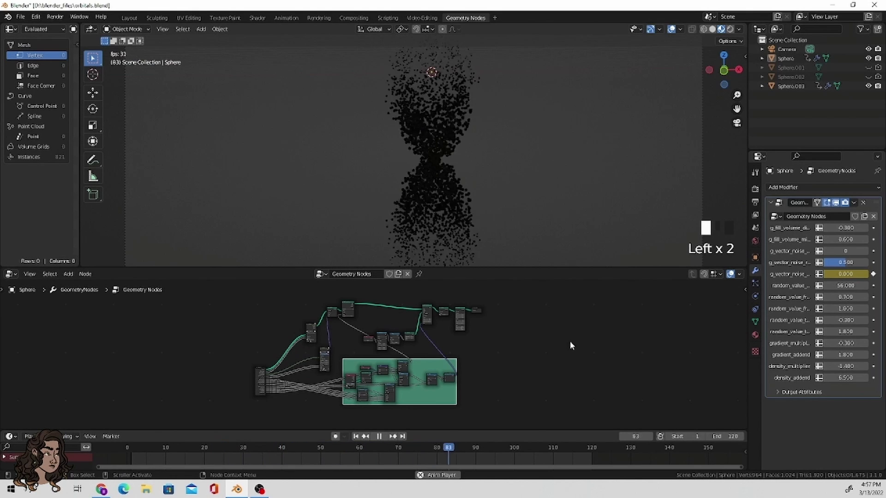
{"action": "scroll", "coordinate": [538, 222], "scroll_direction": "down", "scroll_amount": 3}
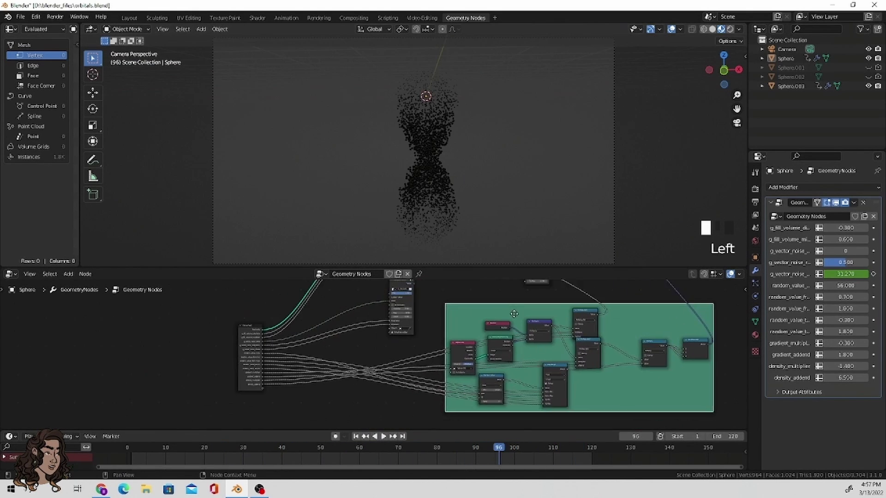
{"action": "middle_click_drag", "start_coordinate": [515, 314], "coordinate": [344, 317]}
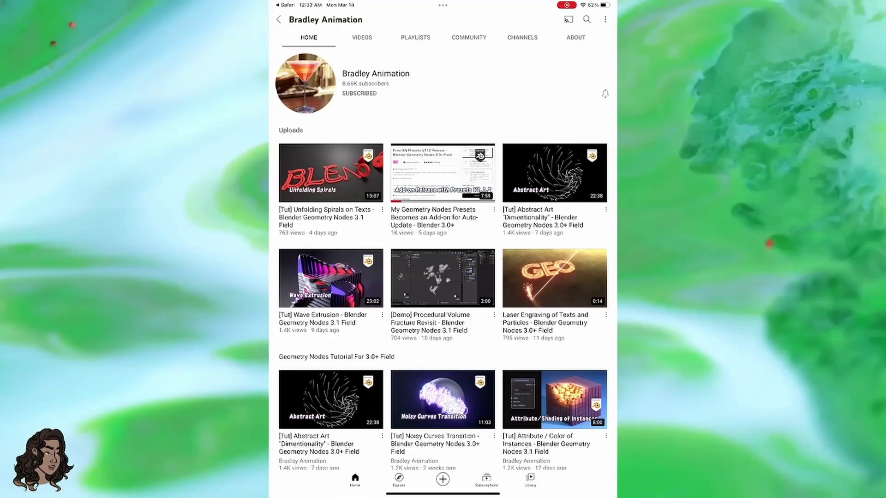
{"action": "scroll", "coordinate": [443, 259], "scroll_direction": "down", "scroll_amount": 10}
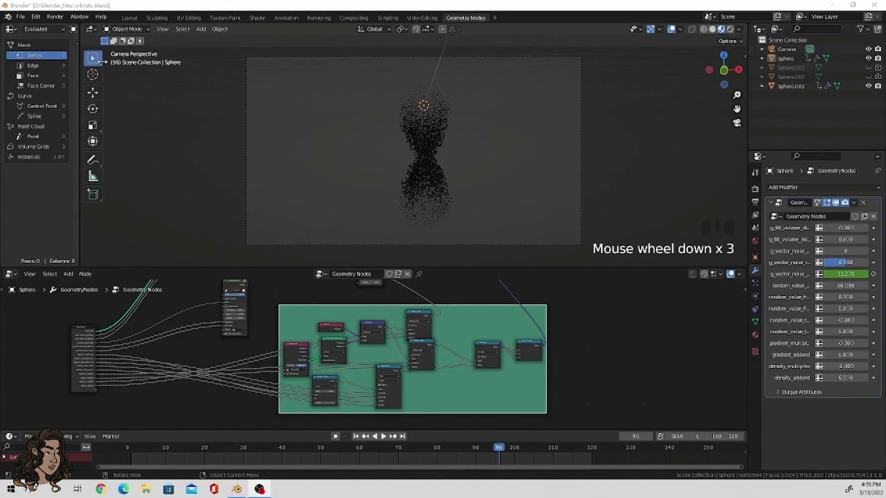
Start a new General scene, discarding the old one without saving.
{"action": "left_click", "coordinate": [20, 17]}
{"action": "mouse_move", "coordinate": [28, 27]}
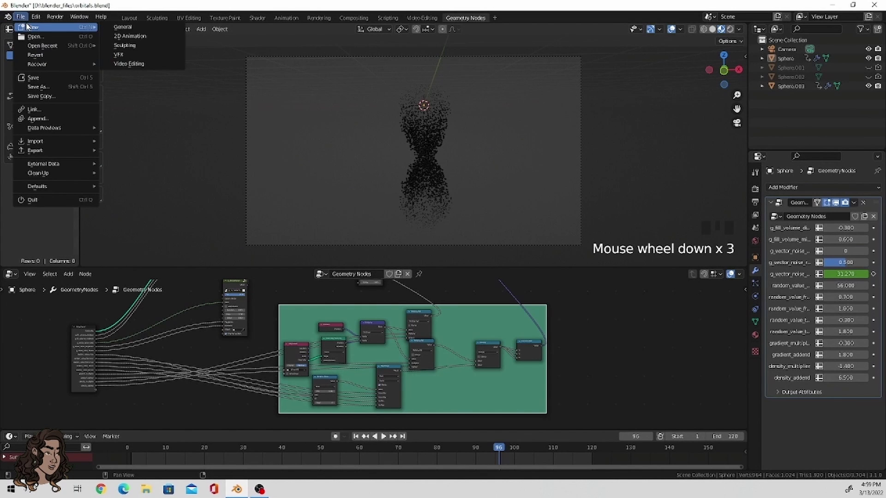
{"action": "left_click", "coordinate": [137, 29]}
{"action": "left_click", "coordinate": [404, 261]}
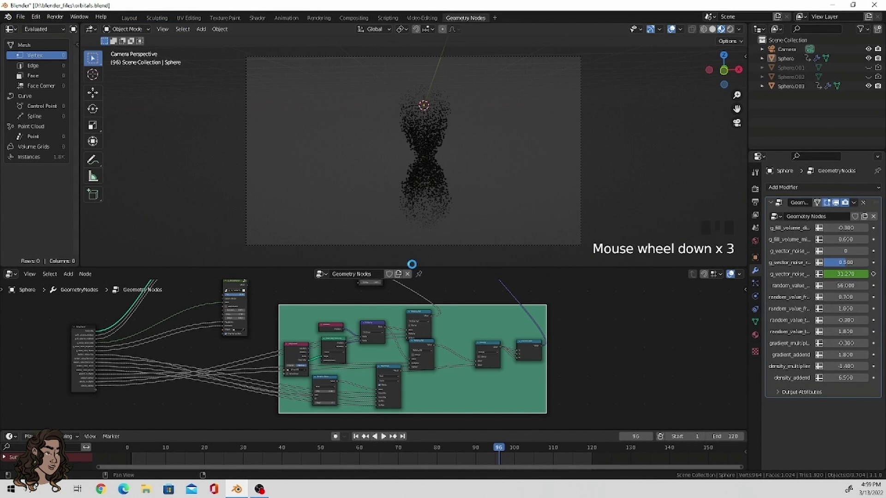
Delete the default light and select the cube.
{"action": "middle_click_drag", "start_coordinate": [390, 237], "coordinate": [467, 227]}
{"action": "left_click", "coordinate": [489, 56]}
{"action": "right_click", "coordinate": [490, 59]}
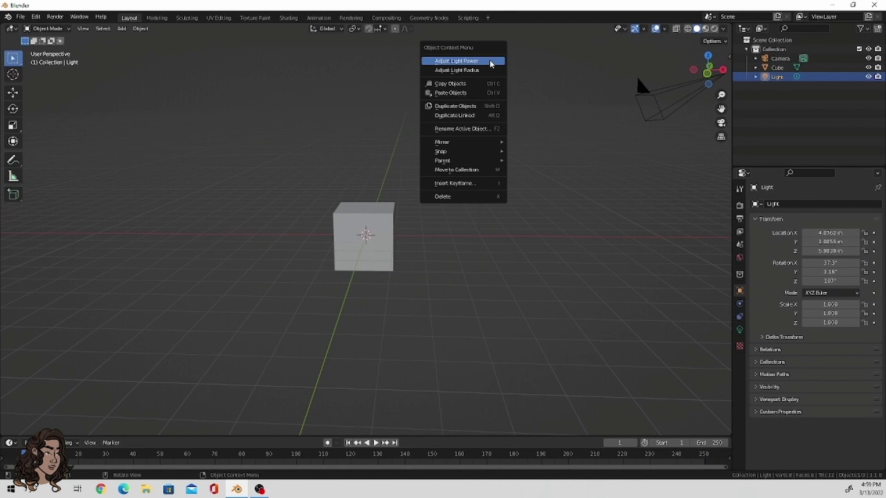
{"action": "left_click", "coordinate": [471, 197]}
{"action": "left_click", "coordinate": [376, 236]}
{"action": "middle_click_drag", "start_coordinate": [378, 231], "coordinate": [348, 223]}
Create a new Geometry Nodes tree for the cube in the Geometry Nodes workspace.
{"action": "left_click", "coordinate": [426, 18]}
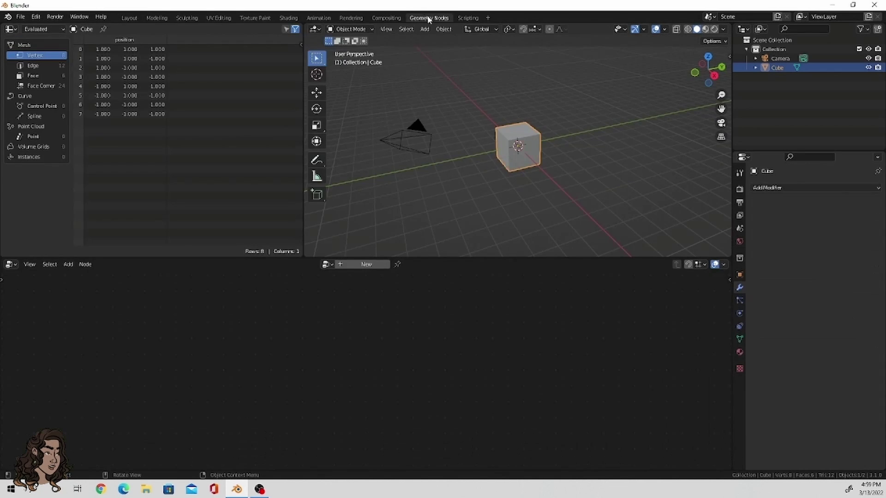
{"action": "middle_click_drag", "start_coordinate": [507, 153], "coordinate": [528, 153]}
{"action": "left_click", "coordinate": [360, 265]}
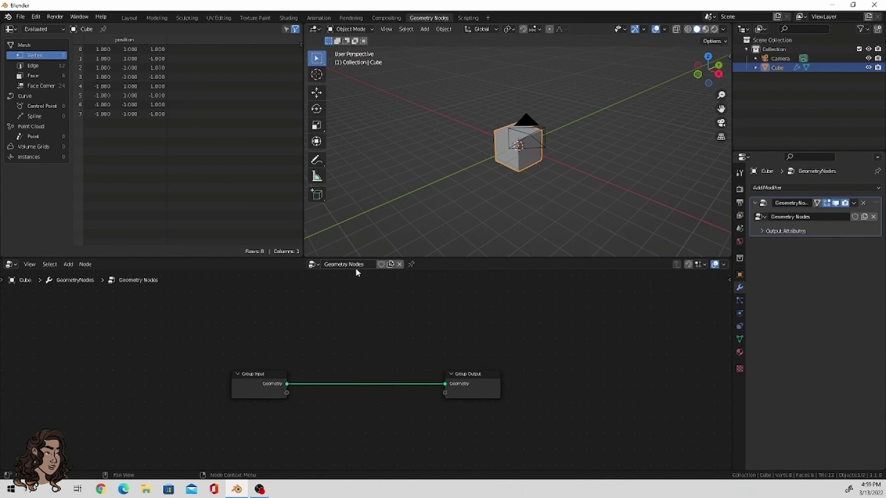
Append all node groups from D:\blender_files\Preset 1.0.13.blend\NodeTree.
{"action": "left_click", "coordinate": [20, 16]}
{"action": "left_click", "coordinate": [31, 120]}
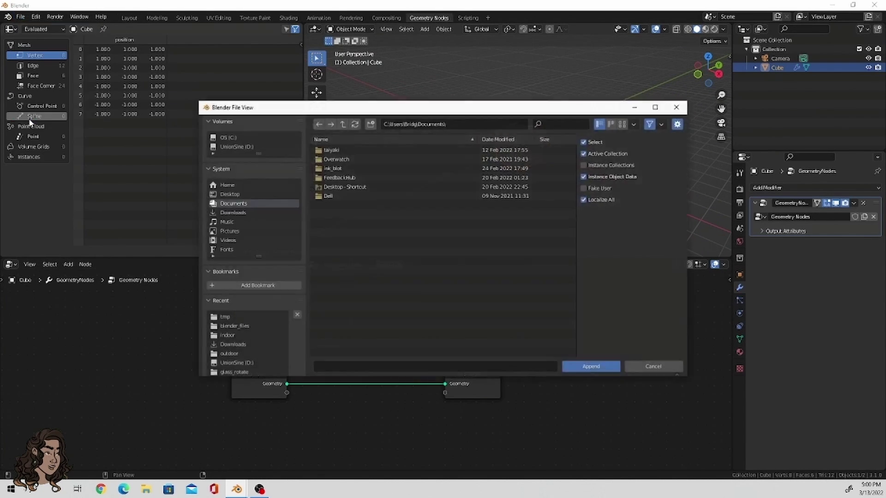
{"action": "left_click", "coordinate": [240, 147]}
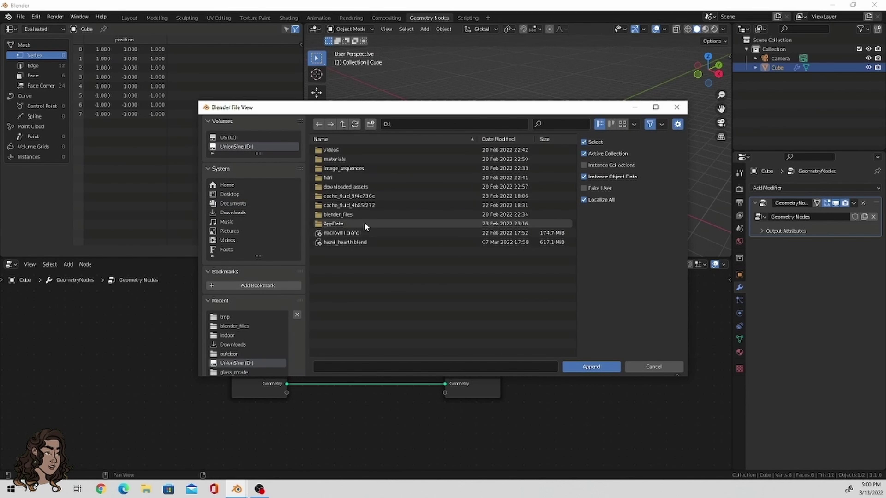
{"action": "left_click", "coordinate": [364, 216]}
{"action": "left_click", "coordinate": [363, 213]}
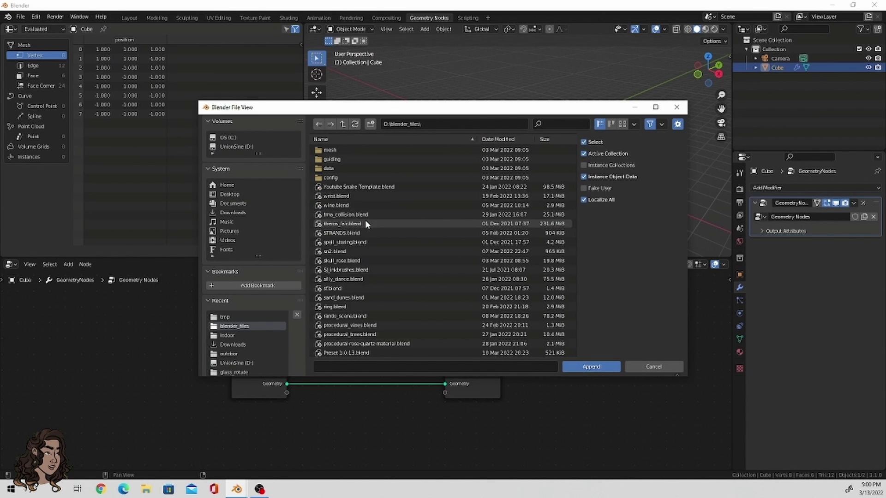
{"action": "scroll", "coordinate": [366, 224], "scroll_direction": "down", "scroll_amount": 2}
{"action": "left_click", "coordinate": [347, 297]}
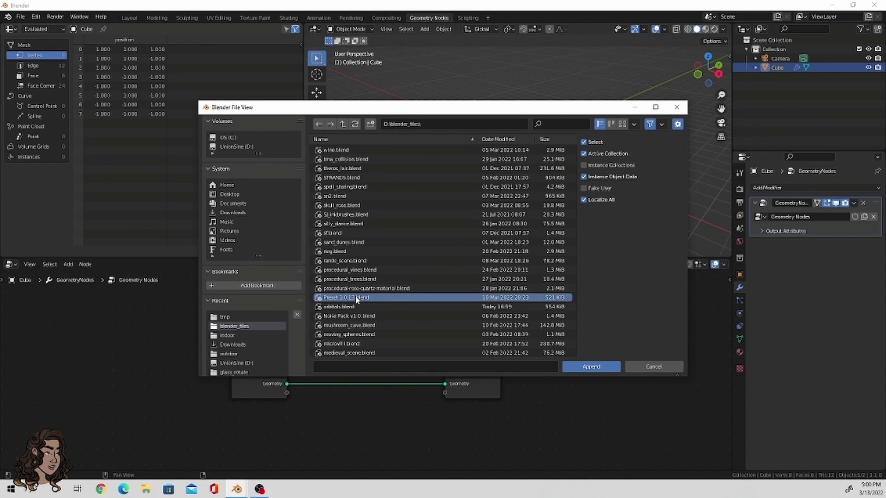
{"action": "left_click", "coordinate": [577, 370]}
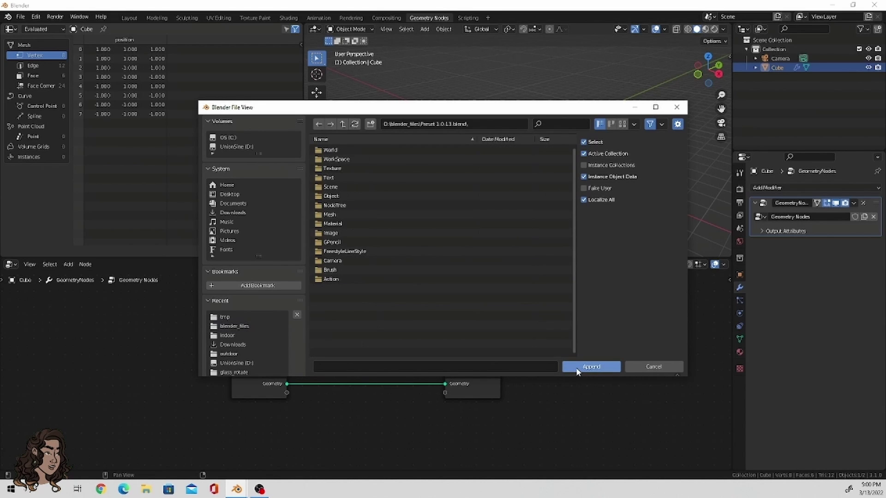
{"action": "double_click", "coordinate": [352, 206]}
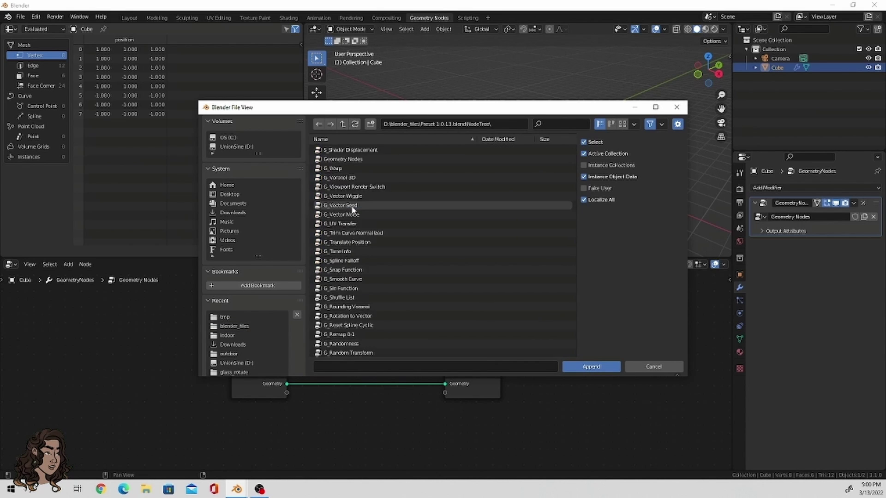
{"action": "key", "text": "a"}
{"action": "scroll", "coordinate": [472, 292], "scroll_direction": "down", "scroll_amount": 10}
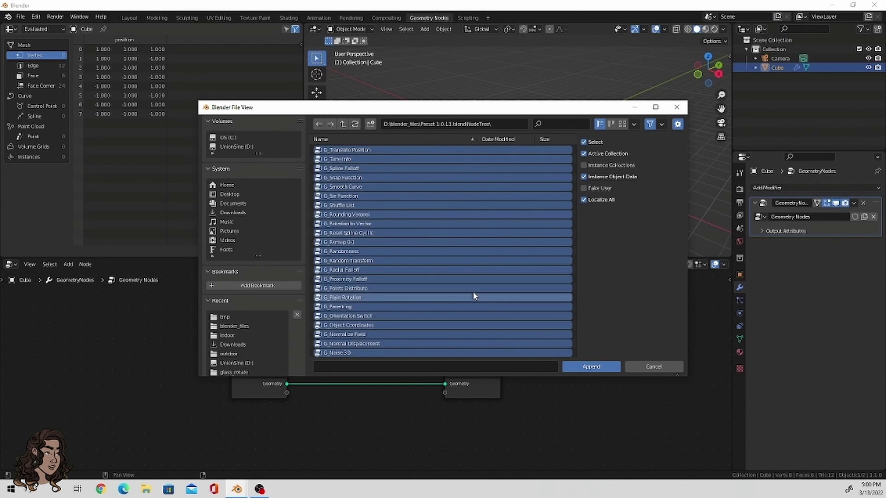
{"action": "left_click", "coordinate": [589, 366]}
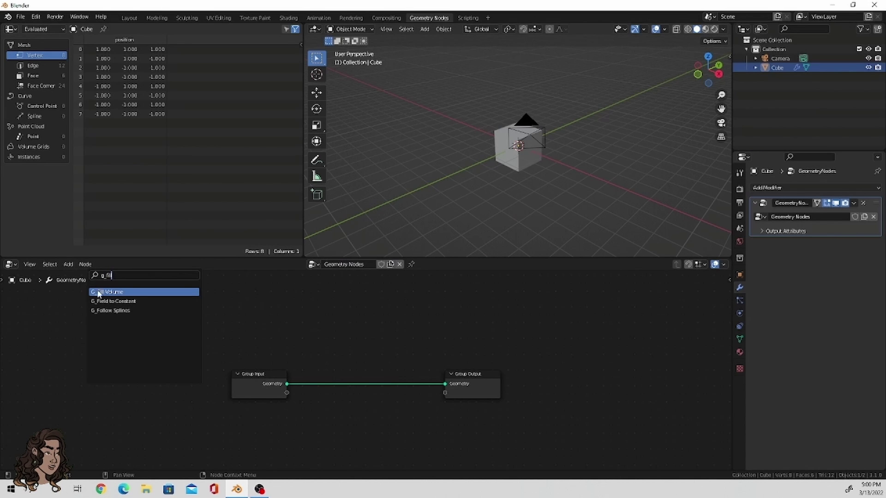
Insert the G_Fill Volume node into the geometry link.
{"action": "key", "text": "Return"}
{"action": "left_click", "coordinate": [347, 372]}
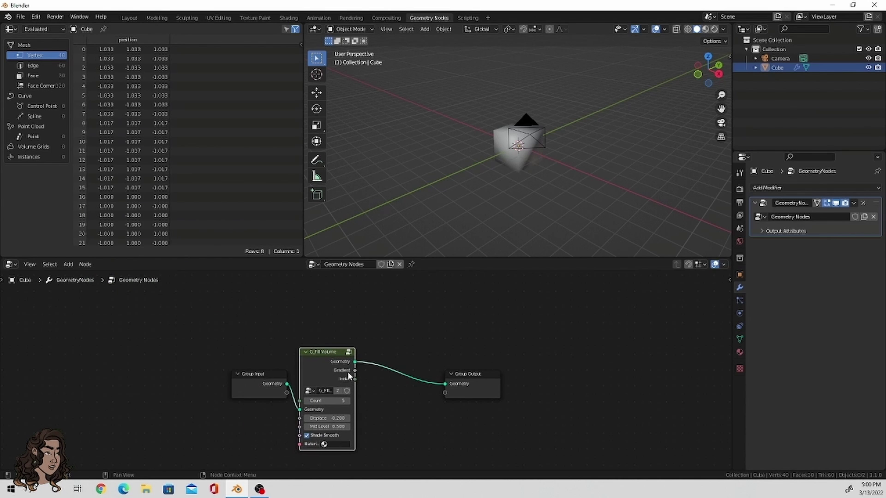
{"action": "middle_click_drag", "start_coordinate": [517, 244], "coordinate": [580, 174]}
{"action": "scroll", "coordinate": [522, 184], "scroll_direction": "up", "scroll_amount": 5}
Add Instance on Points before Group Output, using the Cube mesh as the instance.
{"action": "key", "text": "shift+a"}
{"action": "left_click", "coordinate": [381, 290]}
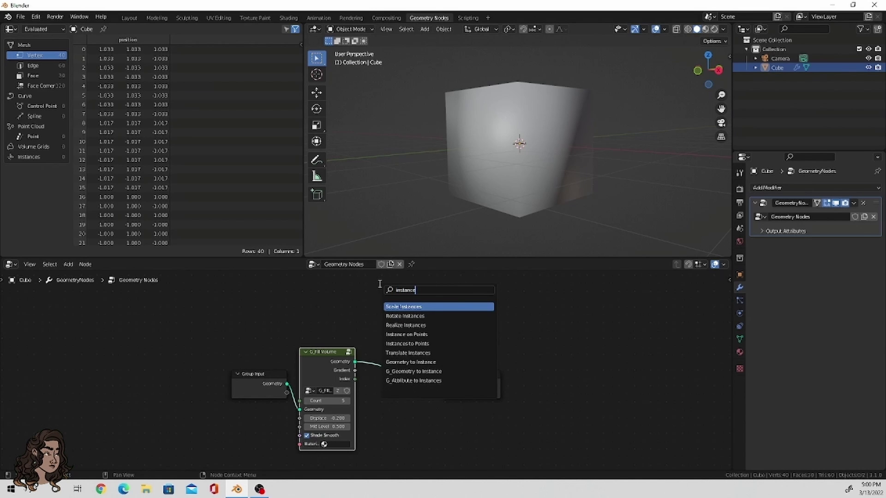
{"action": "left_click", "coordinate": [416, 332]}
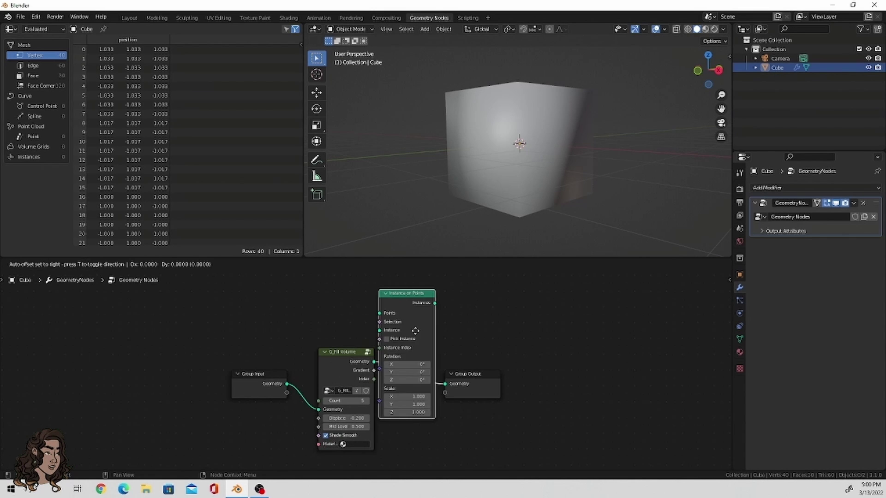
{"action": "left_click", "coordinate": [431, 366]}
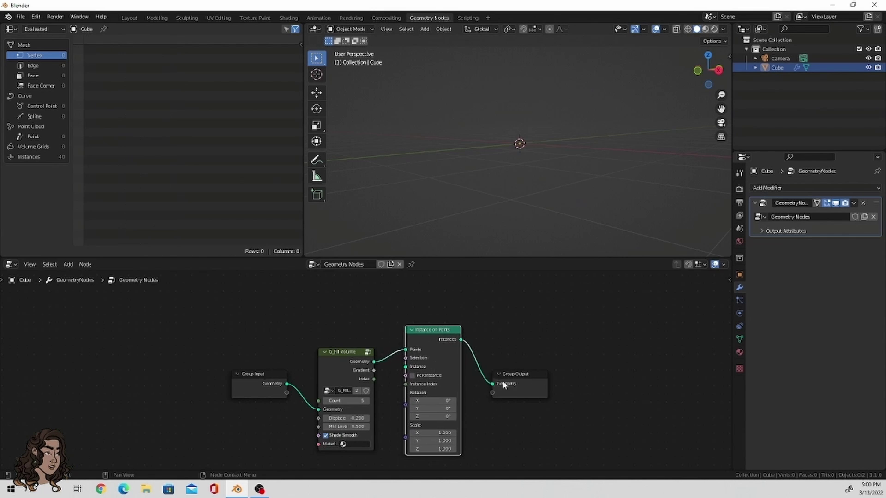
{"action": "left_click_drag", "start_coordinate": [505, 382], "coordinate": [561, 377]}
{"action": "left_click_drag", "start_coordinate": [391, 426], "coordinate": [413, 375]}
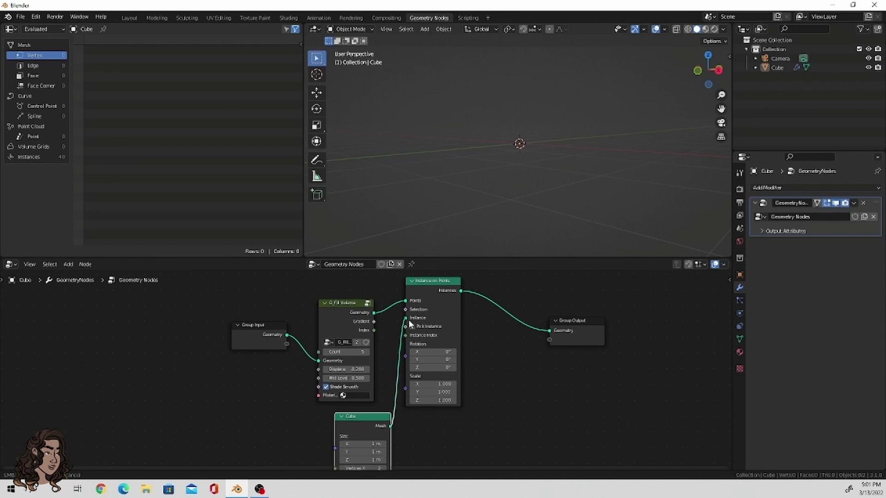
{"action": "left_click_drag", "start_coordinate": [411, 319], "coordinate": [411, 319]}
{"action": "left_click_drag", "start_coordinate": [436, 286], "coordinate": [507, 321]}
Insert Distribute Points on Faces between G_Fill Volume and Instance on Points.
{"action": "key", "text": "shift+a"}
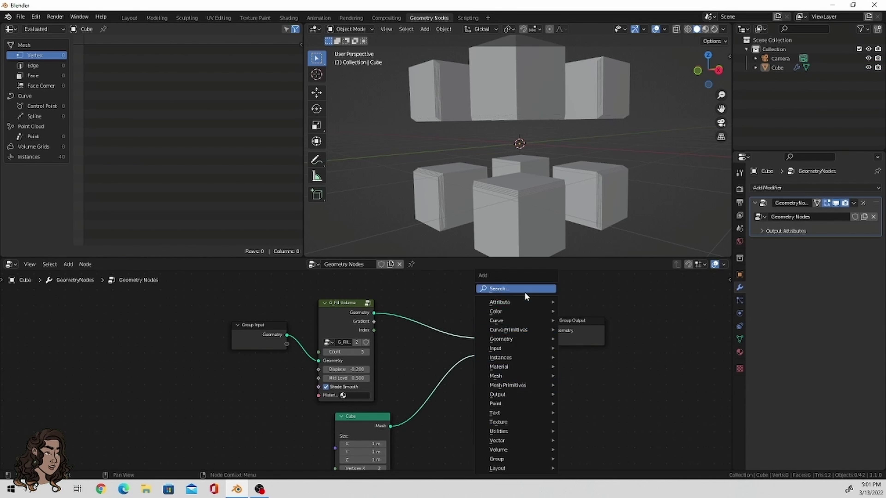
{"action": "left_click", "coordinate": [525, 289]}
{"action": "type", "text": "d"}
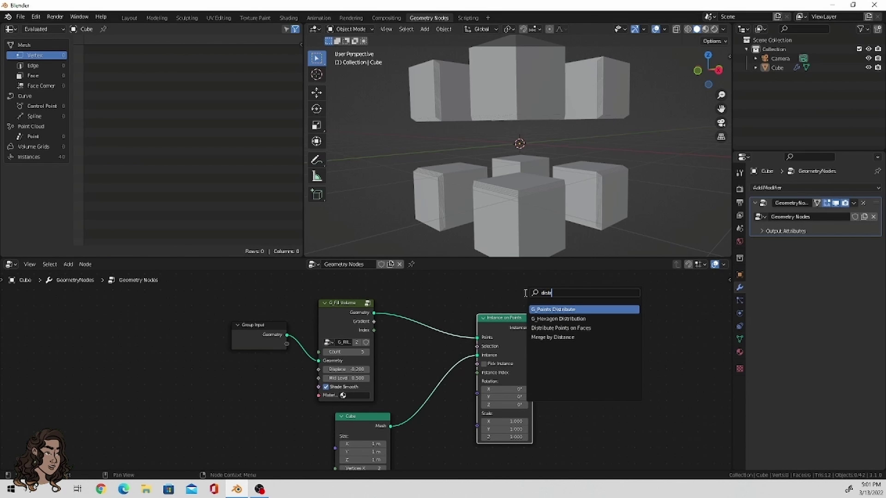
{"action": "type", "text": "ist"}
{"action": "left_click", "coordinate": [557, 328]}
{"action": "left_click", "coordinate": [444, 314]}
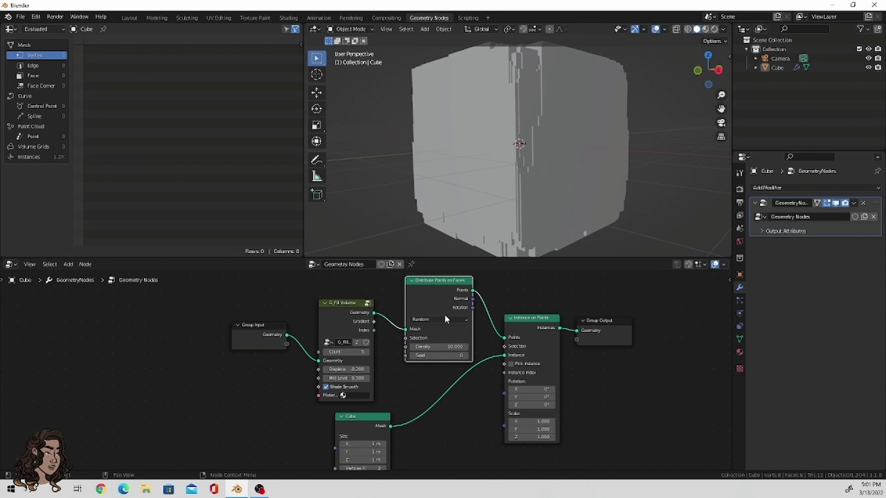
{"action": "middle_click_drag", "start_coordinate": [581, 164], "coordinate": [553, 187]}
{"action": "middle_click_drag", "start_coordinate": [520, 352], "coordinate": [529, 310]}
Drive the instance cube's Size with a Value node set to 0.100.
{"action": "key", "text": "shift+a"}
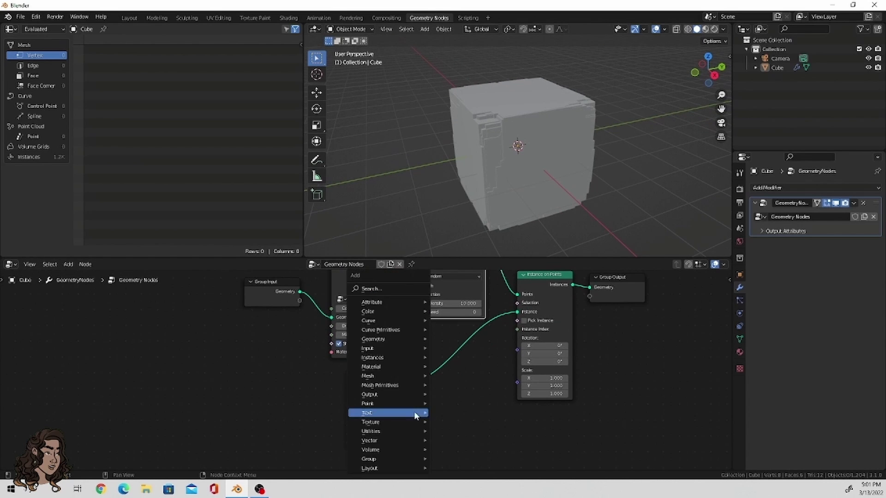
{"action": "left_click", "coordinate": [400, 287]}
{"action": "type", "text": "va"}
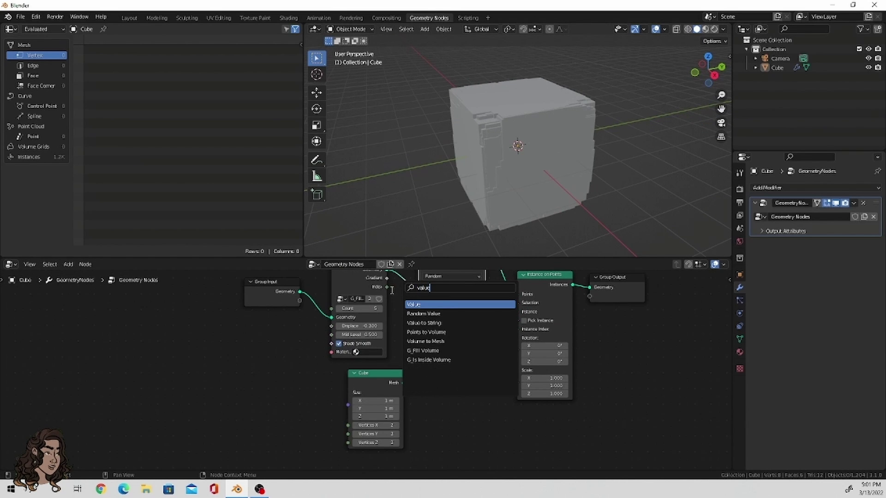
{"action": "type", "text": "lue"}
{"action": "left_click", "coordinate": [413, 305]}
{"action": "left_click", "coordinate": [286, 407]}
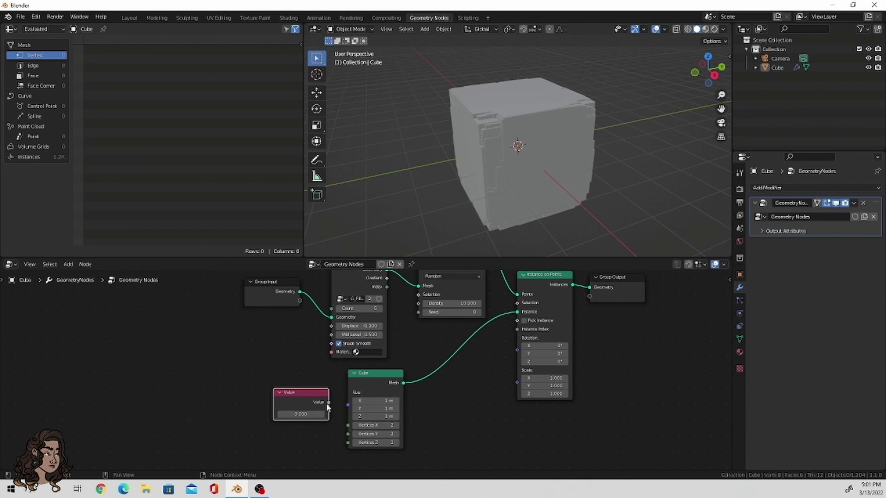
{"action": "left_click_drag", "start_coordinate": [350, 406], "coordinate": [349, 405]}
{"action": "left_click", "coordinate": [322, 415]}
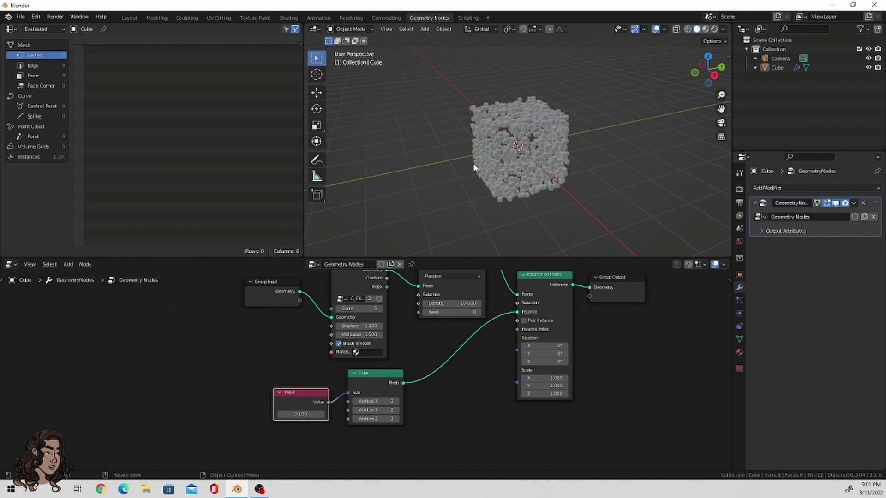
{"action": "middle_click_drag", "start_coordinate": [545, 152], "coordinate": [607, 114]}
Set G_Fill Volume's Mid Level to 1.000 and lower Displace from 2.100 to 0.600.
{"action": "scroll", "coordinate": [608, 114], "scroll_direction": "up", "scroll_amount": 8}
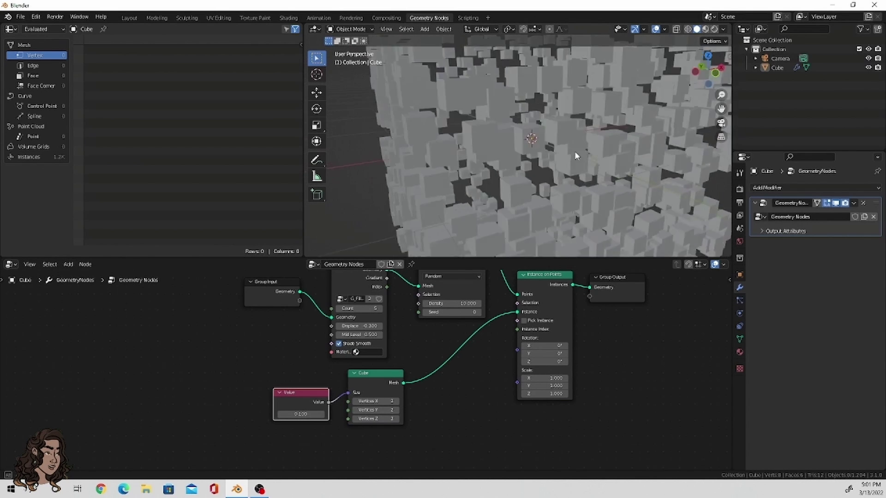
{"action": "middle_click_drag", "start_coordinate": [612, 159], "coordinate": [655, 153]}
{"action": "middle_click_drag", "start_coordinate": [466, 283], "coordinate": [450, 329]}
{"action": "left_click_drag", "start_coordinate": [343, 381], "coordinate": [445, 373]}
{"action": "scroll", "coordinate": [544, 182], "scroll_direction": "down", "scroll_amount": 5}
{"action": "middle_click_drag", "start_coordinate": [544, 182], "coordinate": [487, 163]}
{"action": "left_click_drag", "start_coordinate": [344, 372], "coordinate": [388, 384]}
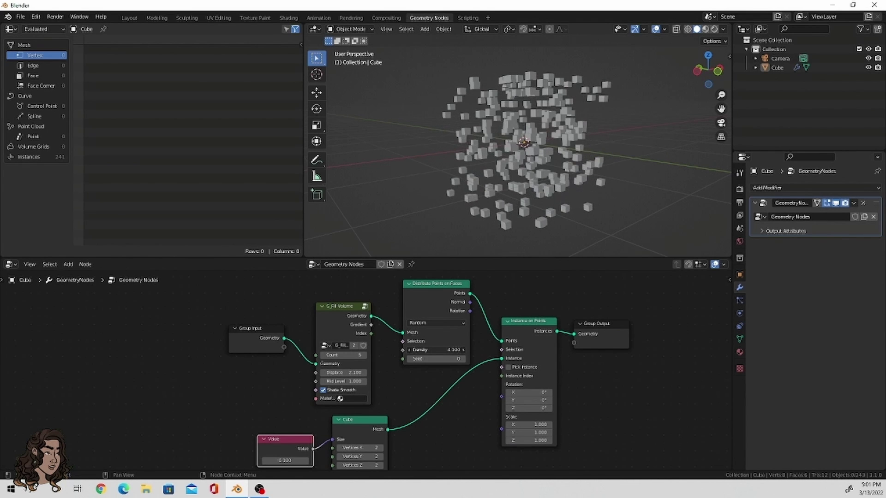
Move the Group Input and G_Fill Volume nodes further left to spread the layout.
{"action": "scroll", "coordinate": [488, 347], "scroll_direction": "down", "scroll_amount": 3}
{"action": "middle_click_drag", "start_coordinate": [494, 347], "coordinate": [598, 346]}
{"action": "middle_click_drag", "start_coordinate": [519, 169], "coordinate": [415, 280]}
{"action": "left_click_drag", "start_coordinate": [374, 346], "coordinate": [258, 320]}
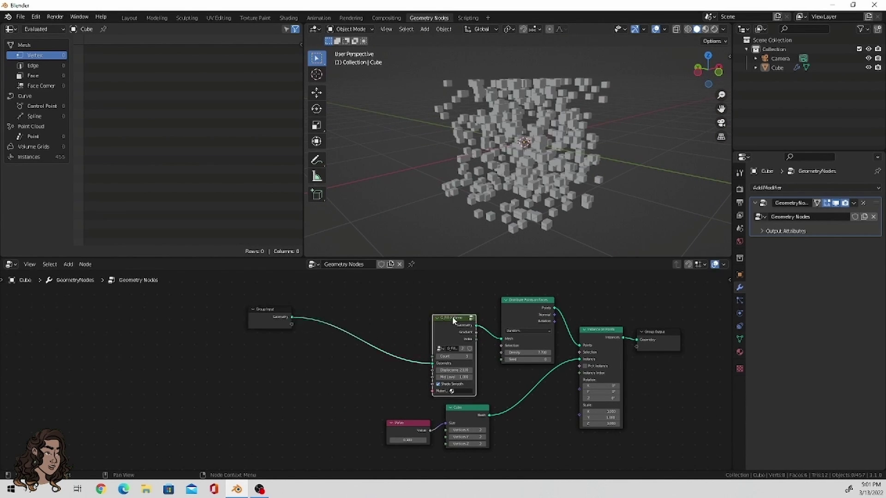
{"action": "left_click_drag", "start_coordinate": [452, 319], "coordinate": [343, 292]}
Add a G_Vector Noise node below the graph.
{"action": "key", "text": "shift+a"}
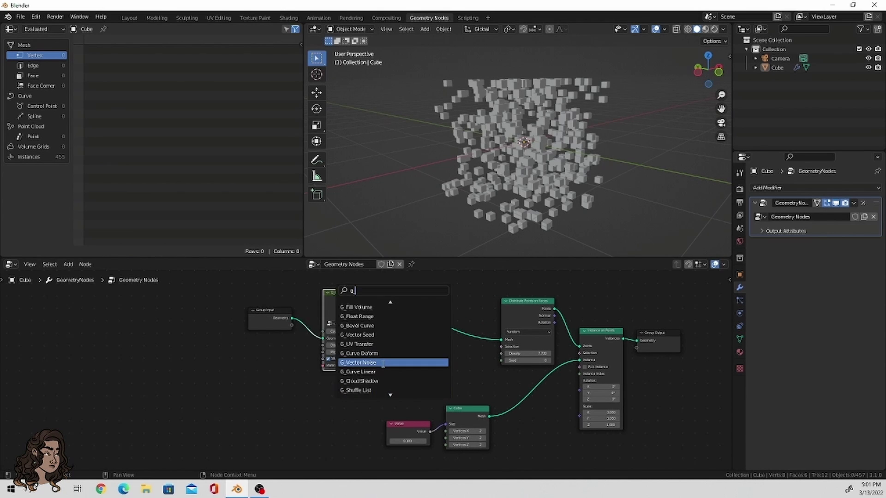
{"action": "left_click", "coordinate": [383, 363]}
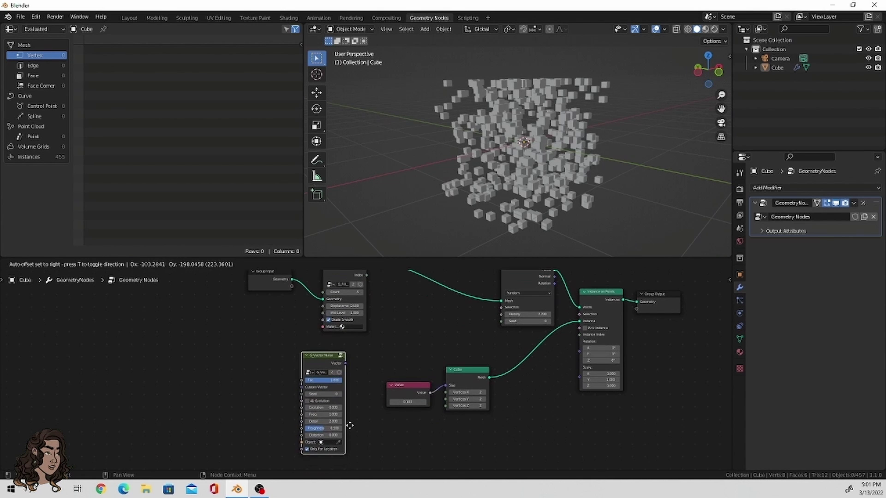
{"action": "left_click", "coordinate": [350, 425]}
{"action": "scroll", "coordinate": [374, 414], "scroll_direction": "down", "scroll_amount": 2}
Insert a Translate Instances node before the Group Output.
{"action": "key", "text": "shift+a"}
{"action": "type", "text": "trans"}
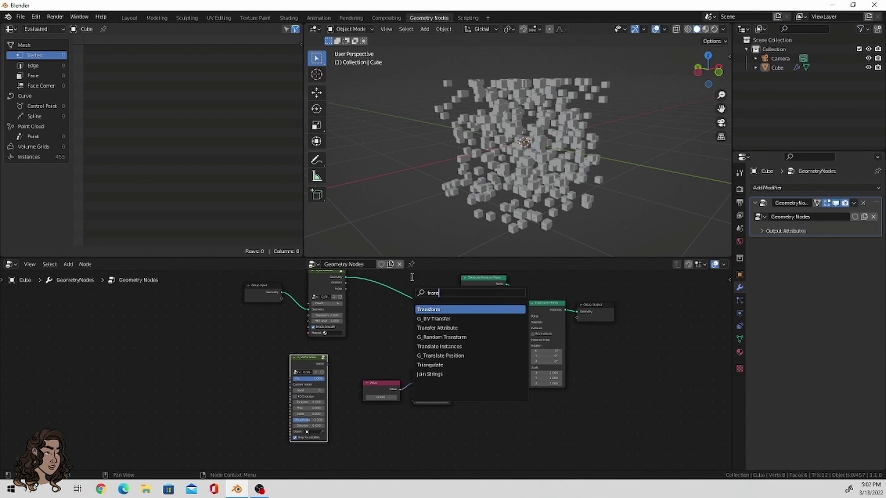
{"action": "left_click", "coordinate": [445, 347]}
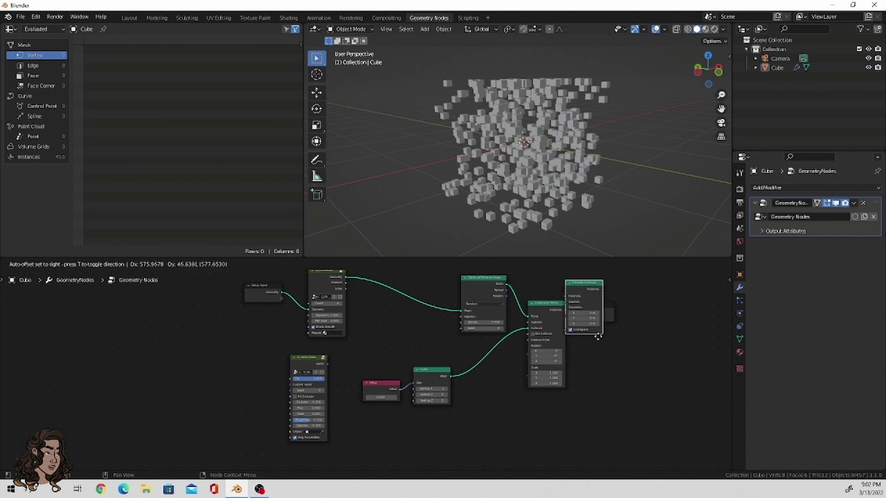
{"action": "left_click", "coordinate": [606, 349]}
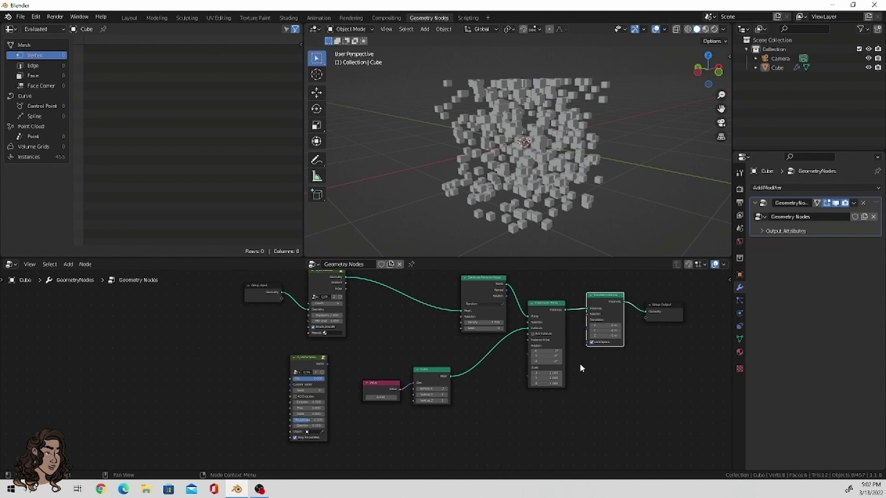
Add Set Position after the point distribution, fed by the noise Vector as Offset.
{"action": "key", "text": "shift+a"}
{"action": "type", "text": "p"}
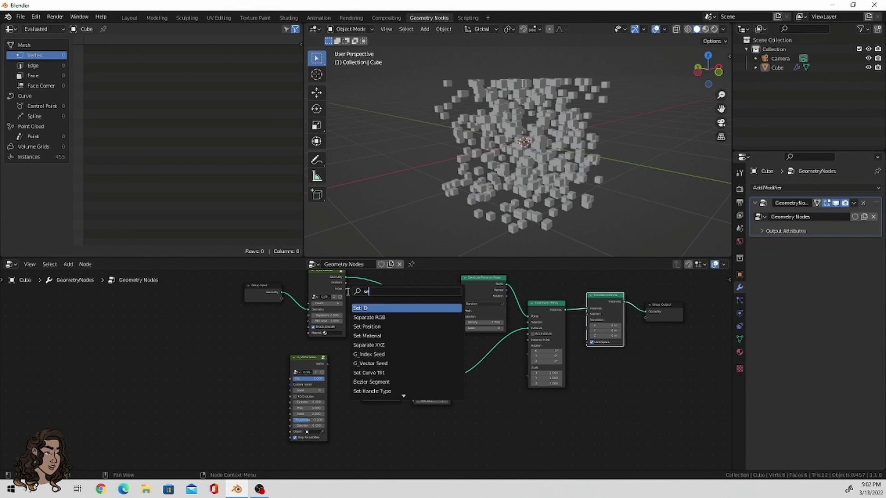
{"action": "left_click", "coordinate": [367, 318]}
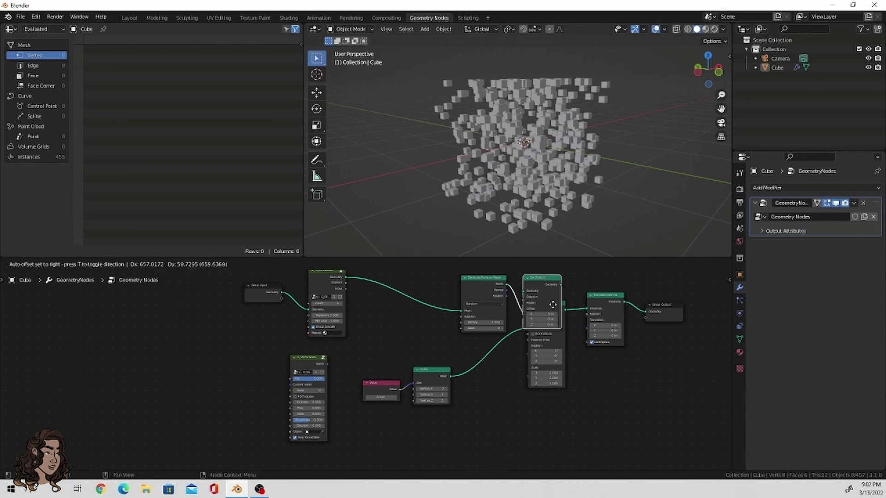
{"action": "left_click", "coordinate": [556, 300]}
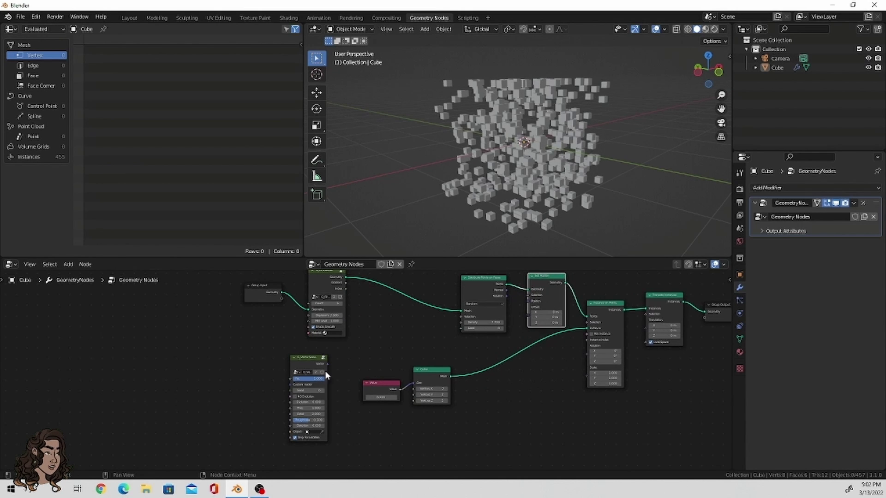
{"action": "left_click_drag", "start_coordinate": [328, 364], "coordinate": [530, 301]}
{"action": "middle_click_drag", "start_coordinate": [536, 203], "coordinate": [550, 181]}
Tune the vector noise to Freq 1.700 and Detail 4.700, keeping Roughness 0.500.
{"action": "scroll", "coordinate": [303, 418], "scroll_direction": "up", "scroll_amount": 2}
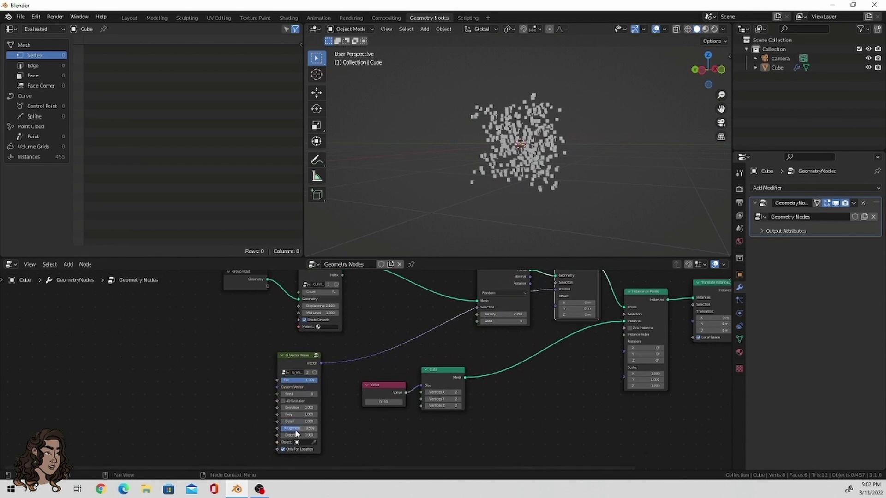
{"action": "left_click_drag", "start_coordinate": [297, 429], "coordinate": [351, 435]}
{"action": "key", "text": "ctrl+z"}
{"action": "key", "text": "ctrl+z"}
{"action": "left_click_drag", "start_coordinate": [299, 415], "coordinate": [347, 415]}
{"action": "key", "text": "ctrl+z"}
{"action": "mouse_move", "coordinate": [299, 422]}
{"action": "left_mouse_down"}
{"action": "mouse_move", "coordinate": [312, 422]}
{"action": "mouse_move", "coordinate": [284, 421]}
{"action": "left_mouse_up"}
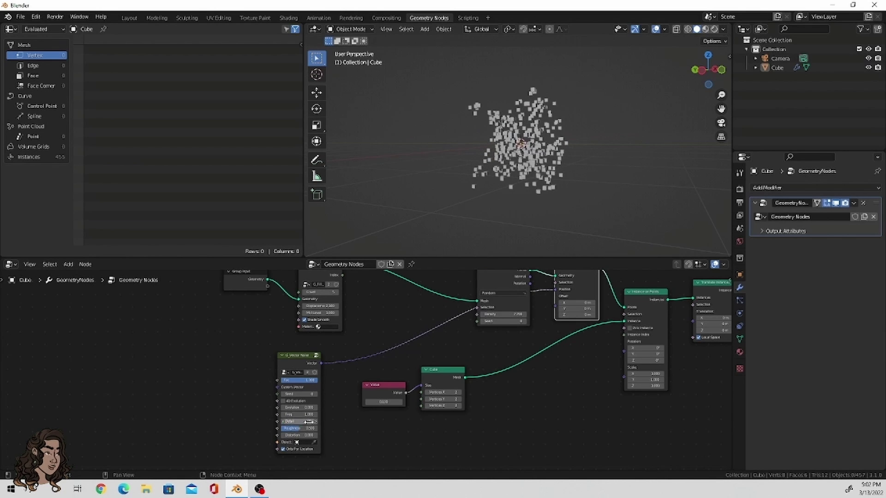
{"action": "middle_click_drag", "start_coordinate": [516, 200], "coordinate": [574, 204]}
Delete the Cube object from the scene.
{"action": "key", "text": "Home"}
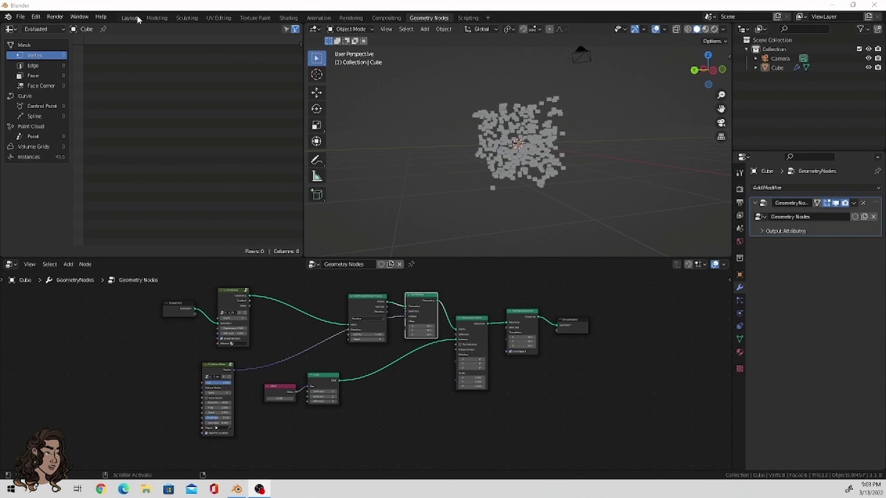
{"action": "left_click", "coordinate": [530, 123]}
{"action": "right_click", "coordinate": [529, 149]}
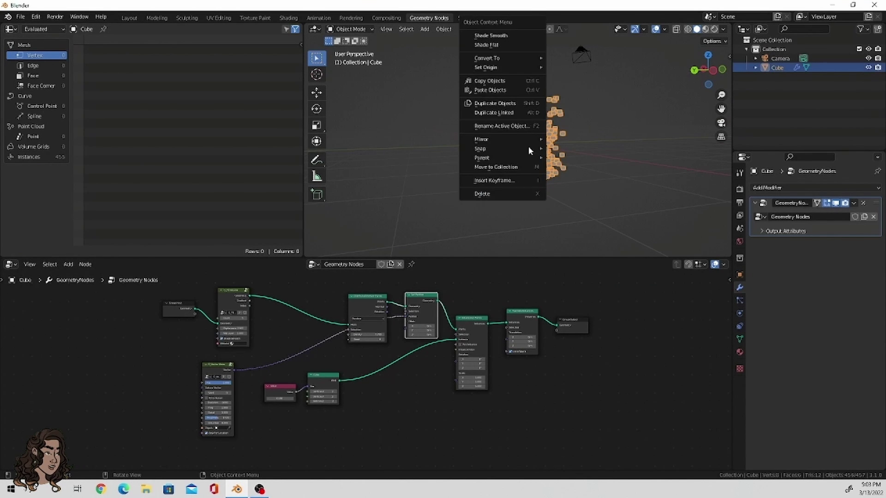
{"action": "left_click", "coordinate": [516, 194]}
Add a UV Sphere at the origin in the Layout workspace.
{"action": "left_click", "coordinate": [129, 18]}
{"action": "left_click", "coordinate": [121, 29]}
{"action": "mouse_move", "coordinate": [144, 40]}
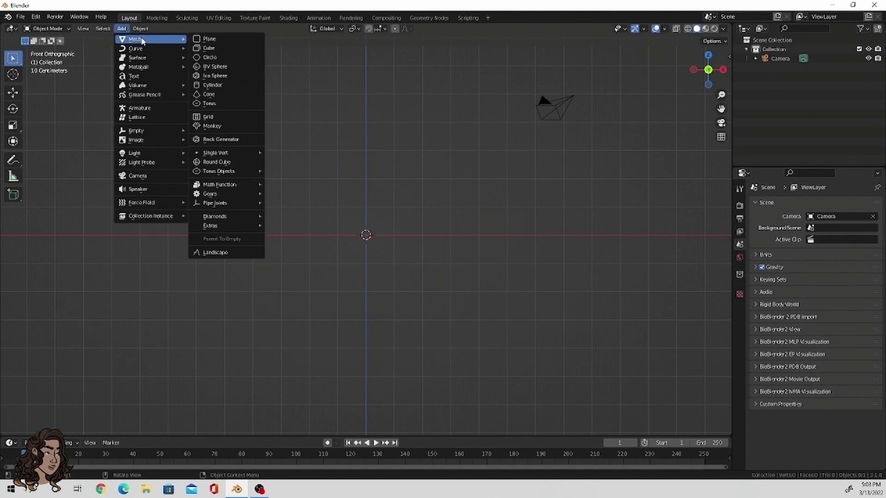
{"action": "left_click", "coordinate": [215, 66]}
Put the sphere in Edit Mode with all vertices deselected.
{"action": "left_click", "coordinate": [57, 28]}
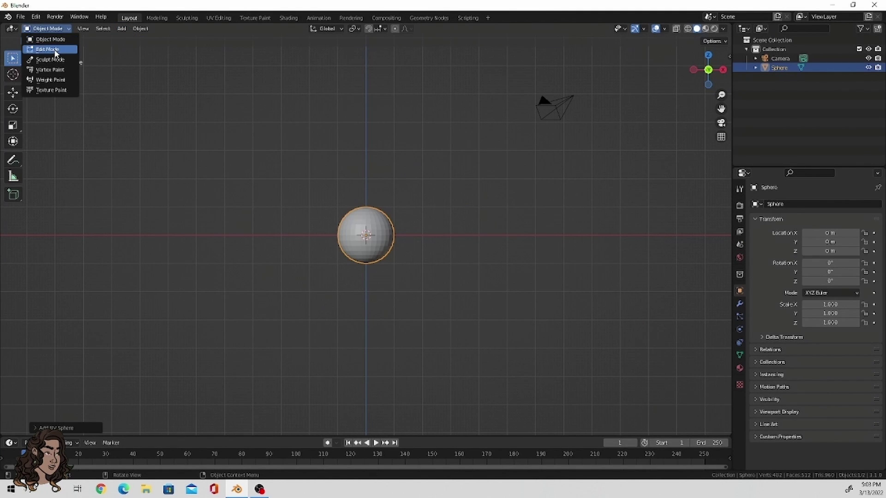
{"action": "left_click", "coordinate": [55, 51]}
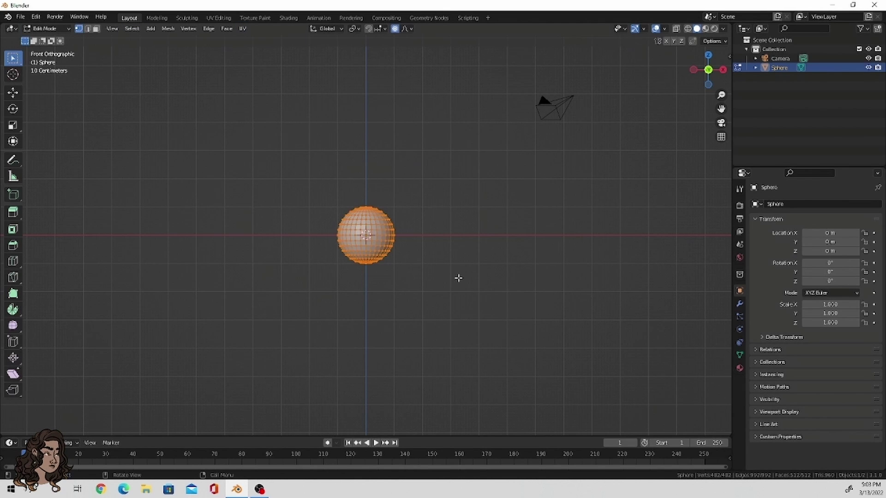
{"action": "key", "text": "alt+a"}
{"action": "scroll", "coordinate": [421, 289], "scroll_direction": "up", "scroll_amount": 6}
Pull the sphere's bottom pole down with smooth proportional falloff into a teardrop point.
{"action": "middle_click_drag", "start_coordinate": [404, 338], "coordinate": [383, 314]}
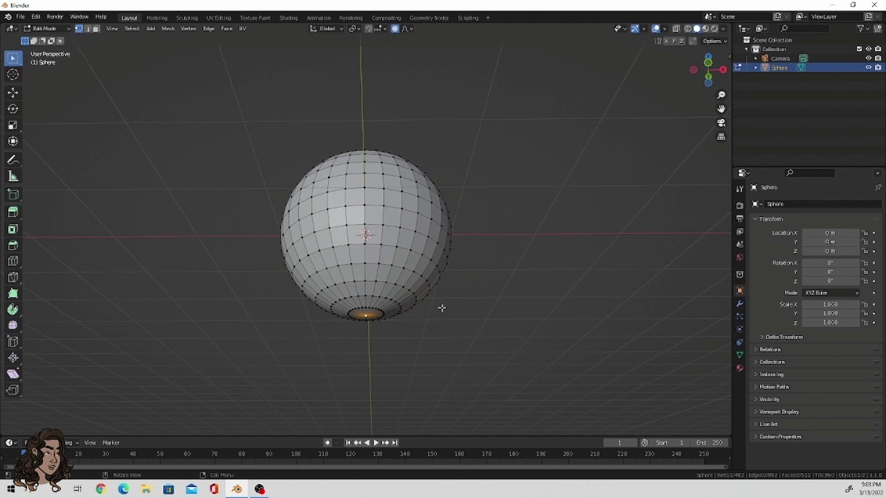
{"action": "scroll", "coordinate": [442, 308], "scroll_direction": "down", "scroll_amount": 1}
{"action": "middle_click_drag", "start_coordinate": [441, 308], "coordinate": [447, 325]}
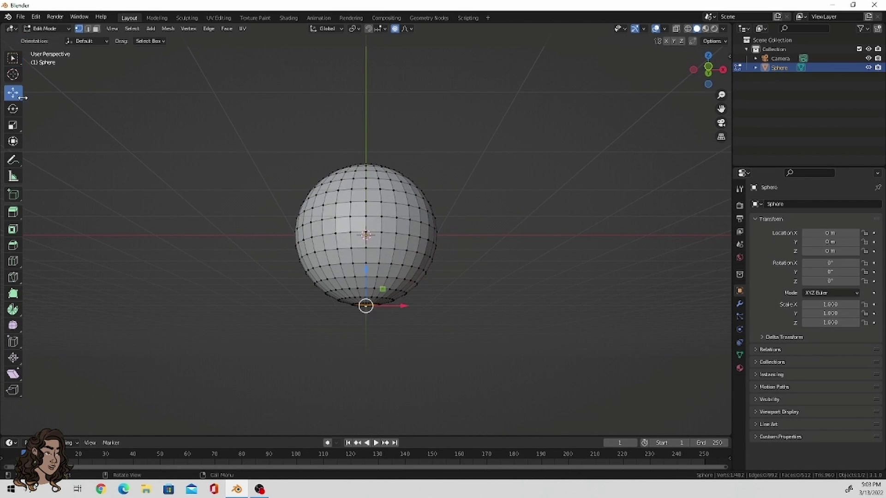
{"action": "left_click_drag", "start_coordinate": [373, 270], "coordinate": [364, 307]}
{"action": "scroll", "coordinate": [359, 313], "scroll_direction": "down", "scroll_amount": 7}
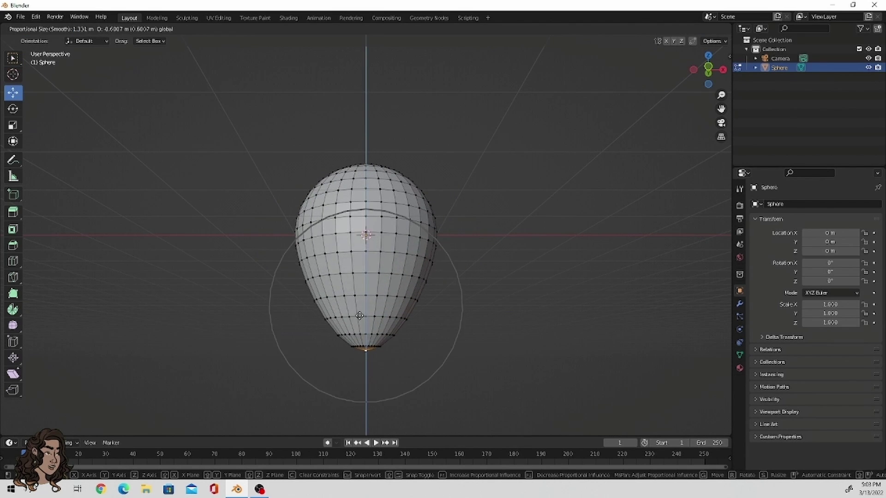
{"action": "left_click_drag", "start_coordinate": [361, 320], "coordinate": [361, 326]}
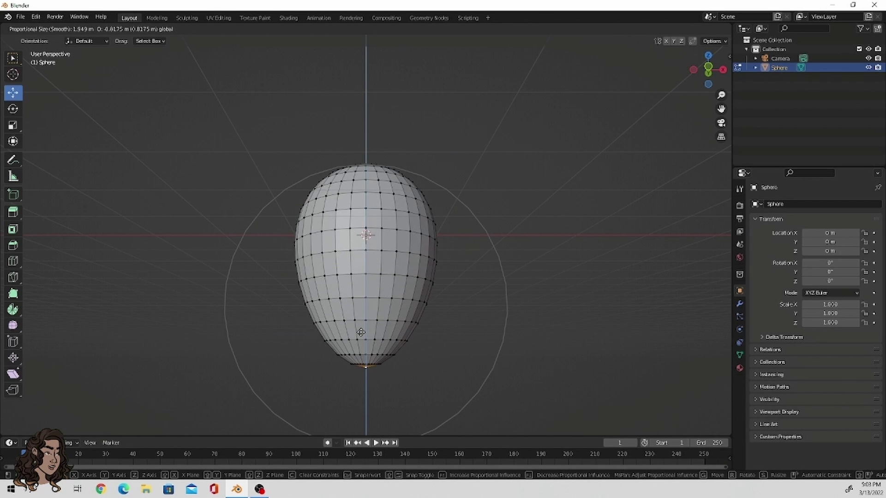
{"action": "scroll", "coordinate": [361, 332], "scroll_direction": "up", "scroll_amount": 4}
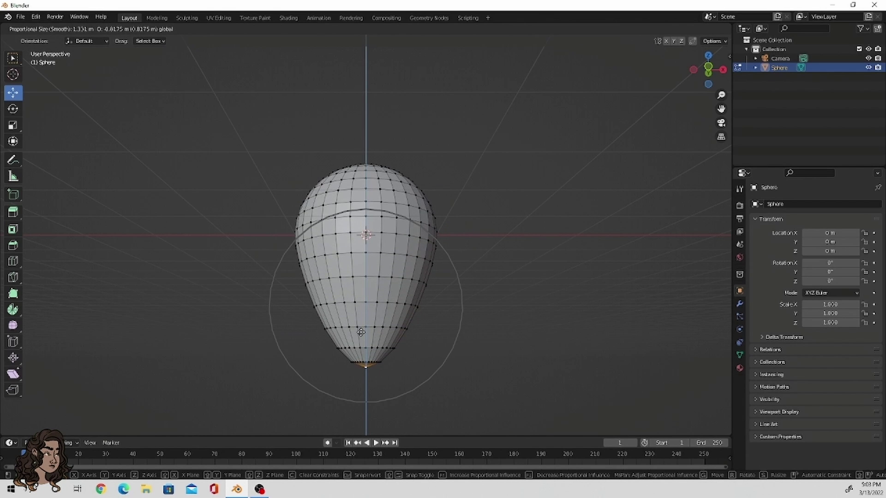
{"action": "left_click", "coordinate": [361, 323]}
Lift the whole mesh along Z so its tip sits at the origin, then return to Object Mode.
{"action": "middle_click_drag", "start_coordinate": [491, 346], "coordinate": [122, 102]}
{"action": "key", "text": "a"}
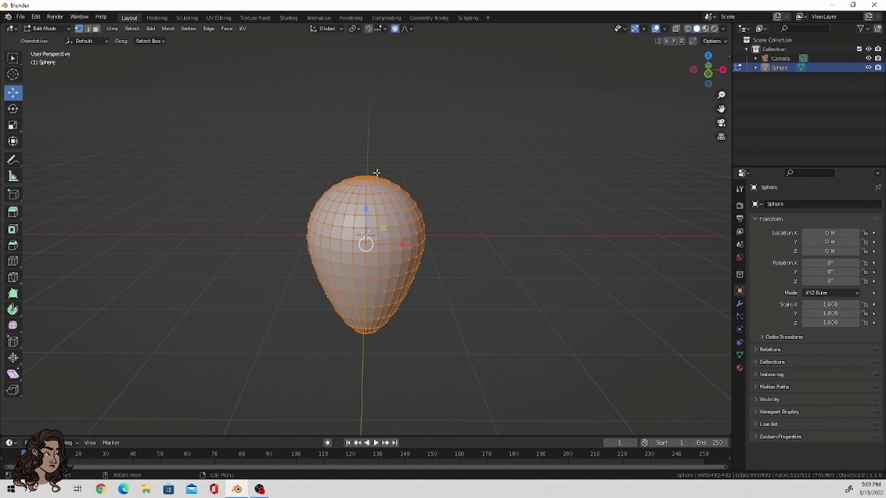
{"action": "left_click_drag", "start_coordinate": [365, 212], "coordinate": [365, 103]}
{"action": "left_click", "coordinate": [709, 77]}
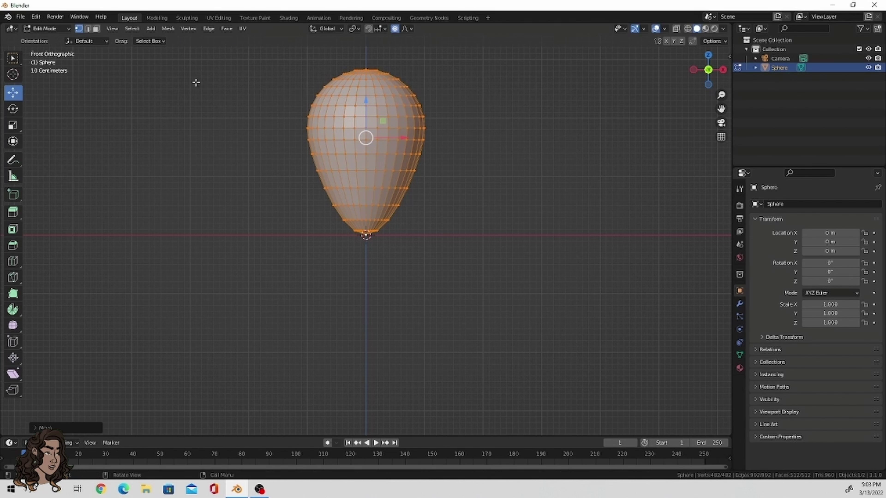
{"action": "left_click", "coordinate": [51, 29]}
{"action": "left_click", "coordinate": [44, 29]}
{"action": "middle_click_drag", "start_coordinate": [436, 238], "coordinate": [368, 174]}
{"action": "left_click", "coordinate": [329, 117]}
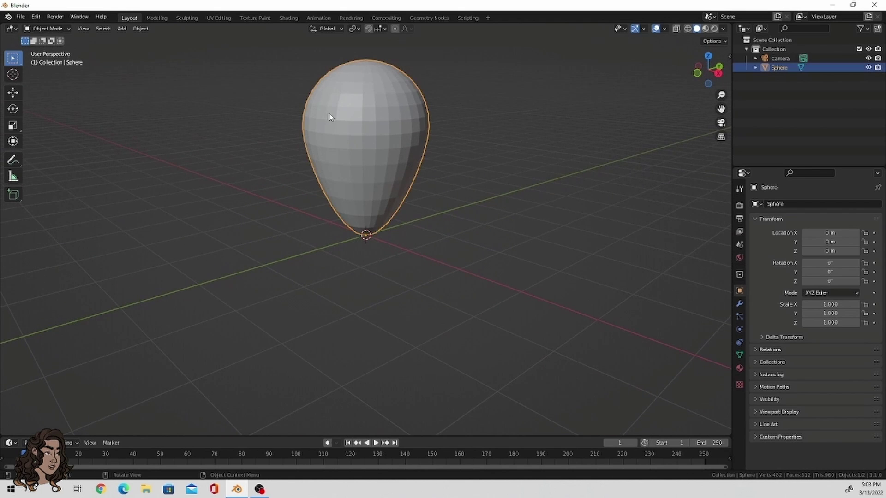
Create a new node tree for the sphere with G_Fill Volume between Group Input and Group Output.
{"action": "left_click", "coordinate": [429, 18]}
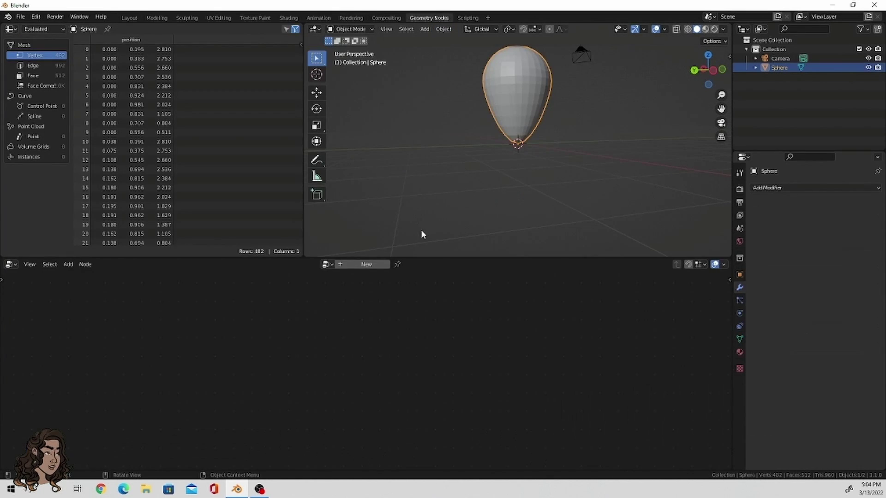
{"action": "left_click", "coordinate": [367, 264]}
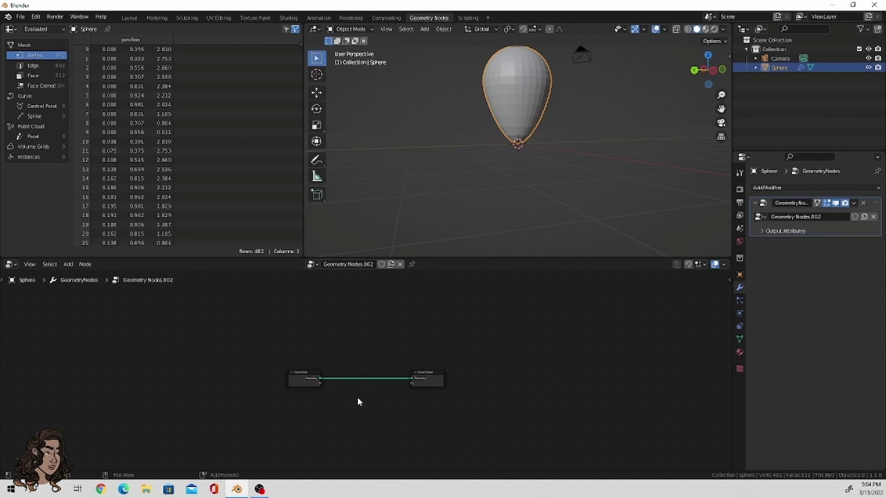
{"action": "key", "text": "shift+a"}
{"action": "left_click", "coordinate": [319, 287]}
{"action": "type", "text": "g_fil"}
{"action": "left_click", "coordinate": [368, 302]}
{"action": "left_click", "coordinate": [386, 370]}
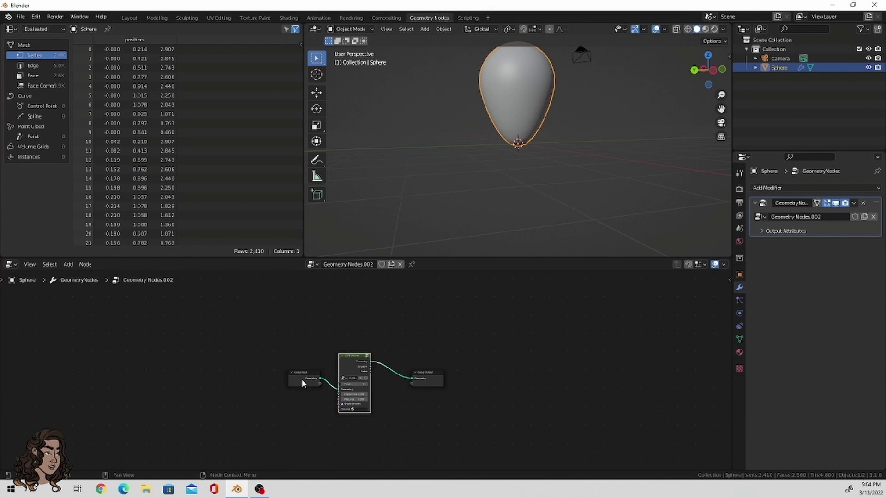
{"action": "left_click_drag", "start_coordinate": [303, 382], "coordinate": [231, 385]}
{"action": "left_click_drag", "start_coordinate": [433, 382], "coordinate": [546, 376]}
Enlarge the node editor and search the add-node menu for 'distr'.
{"action": "scroll", "coordinate": [488, 415], "scroll_direction": "up", "scroll_amount": 1}
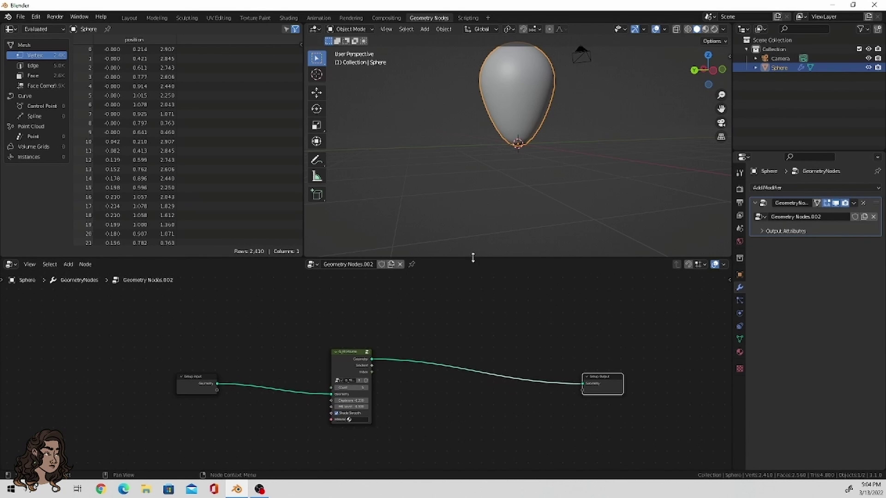
{"action": "left_click_drag", "start_coordinate": [472, 257], "coordinate": [473, 208]}
{"action": "middle_click_drag", "start_coordinate": [494, 105], "coordinate": [565, 133]}
{"action": "key", "text": "shift+a"}
{"action": "left_click", "coordinate": [453, 288]}
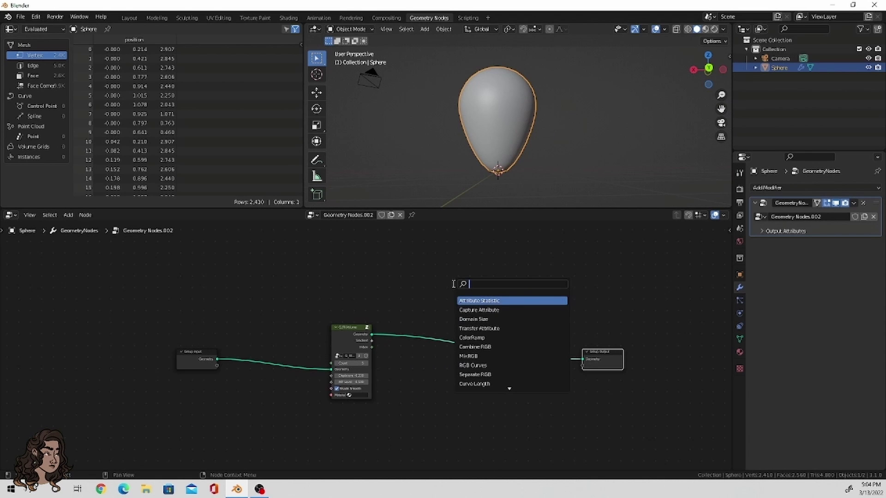
{"action": "type", "text": "distr"}
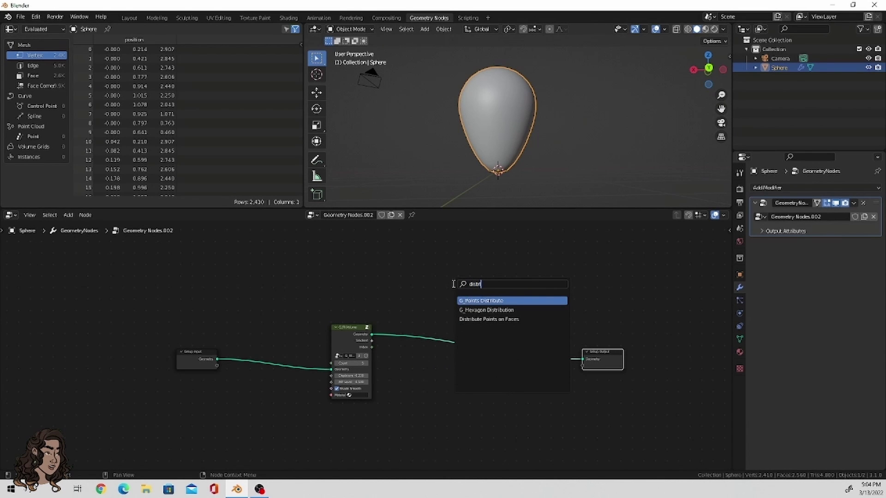
Insert Distribute Points on Faces and then Set Position into the node chain before the Group Output.
{"action": "left_click", "coordinate": [489, 320]}
{"action": "left_click", "coordinate": [465, 360]}
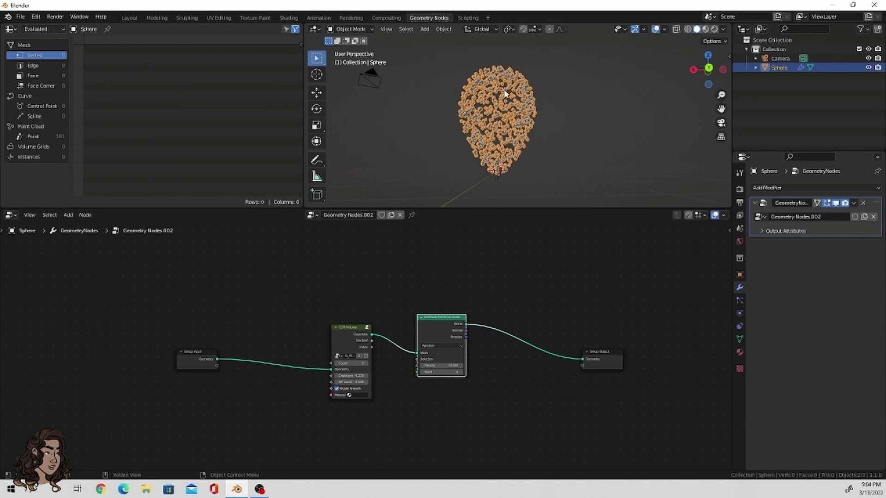
{"action": "middle_click_drag", "start_coordinate": [505, 83], "coordinate": [510, 124]}
{"action": "key", "text": "shift+a"}
{"action": "left_click", "coordinate": [458, 287]}
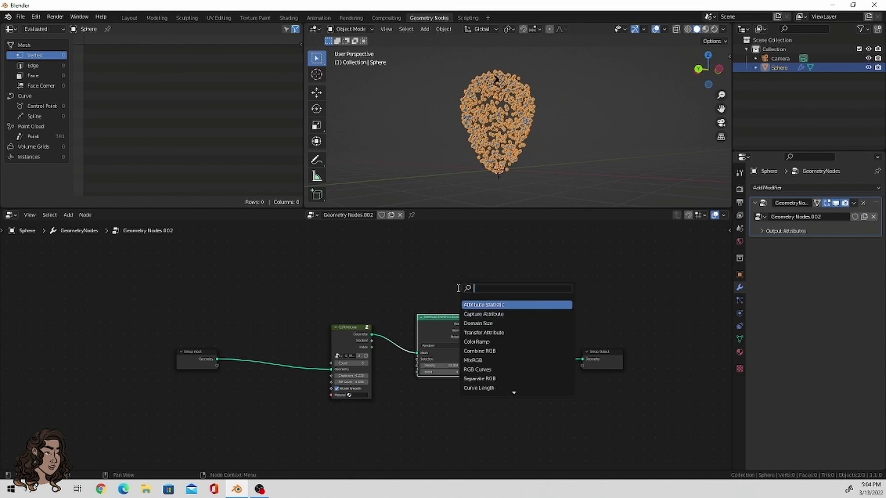
{"action": "type", "text": "set po"}
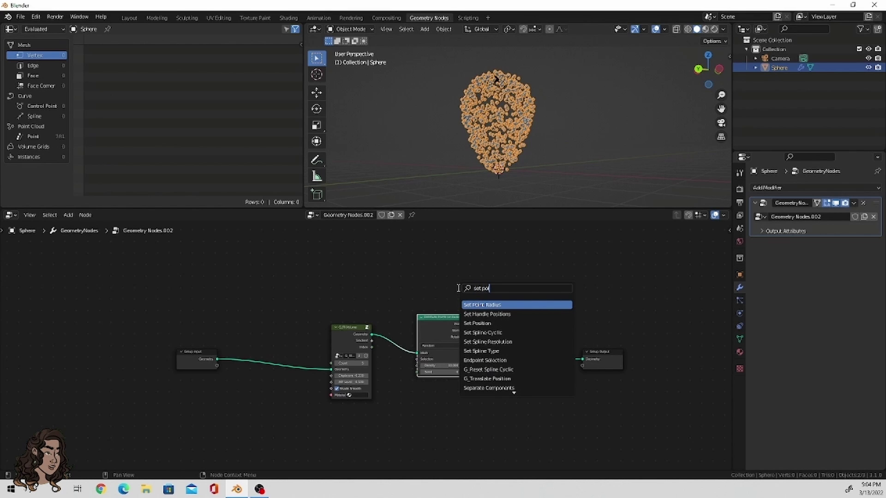
{"action": "type", "text": "s"}
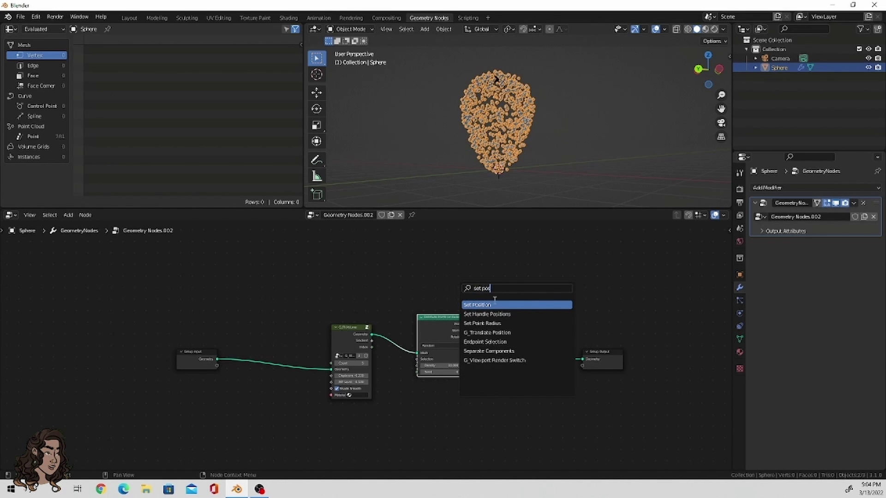
{"action": "key", "text": "Return"}
{"action": "left_click", "coordinate": [526, 332]}
Add a G_Vector Noise node and feed its vector into Set Position's Position input.
{"action": "key", "text": "shift+a"}
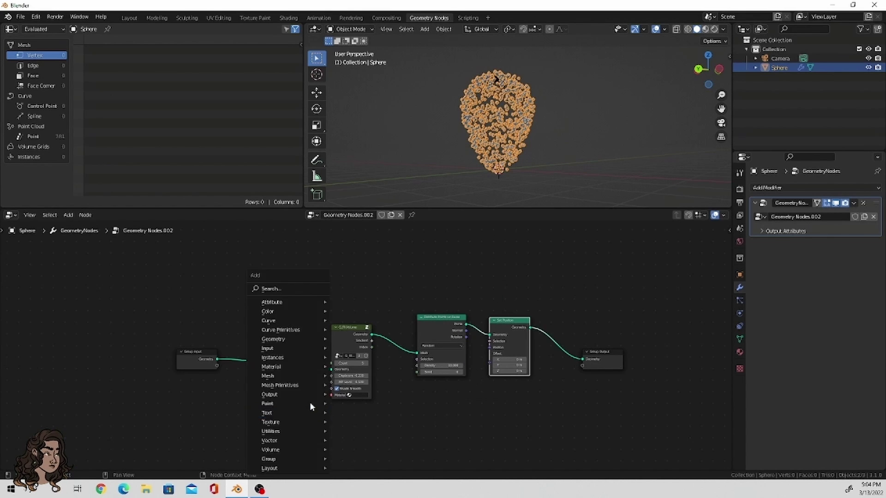
{"action": "left_click", "coordinate": [301, 290]}
{"action": "type", "text": "g_no"}
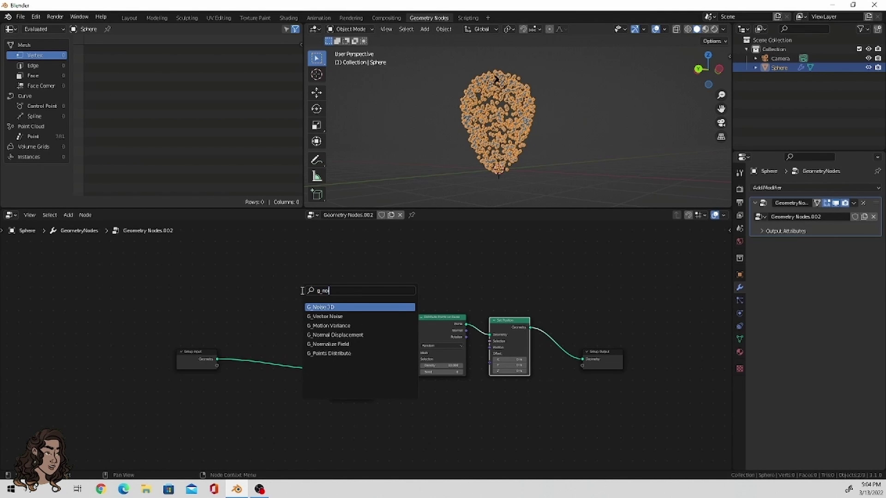
{"action": "left_click", "coordinate": [334, 316]}
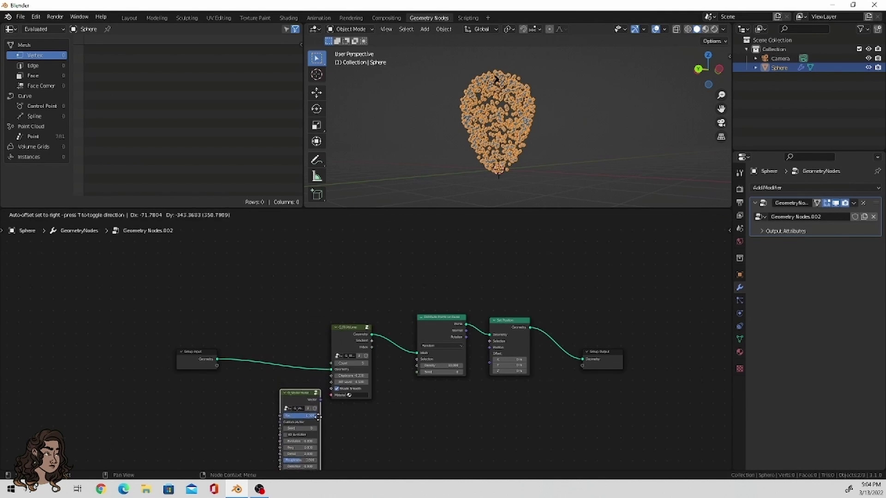
{"action": "left_click", "coordinate": [345, 368]}
{"action": "left_click_drag", "start_coordinate": [345, 372], "coordinate": [424, 339]}
{"action": "left_click_drag", "start_coordinate": [439, 303], "coordinate": [443, 300]}
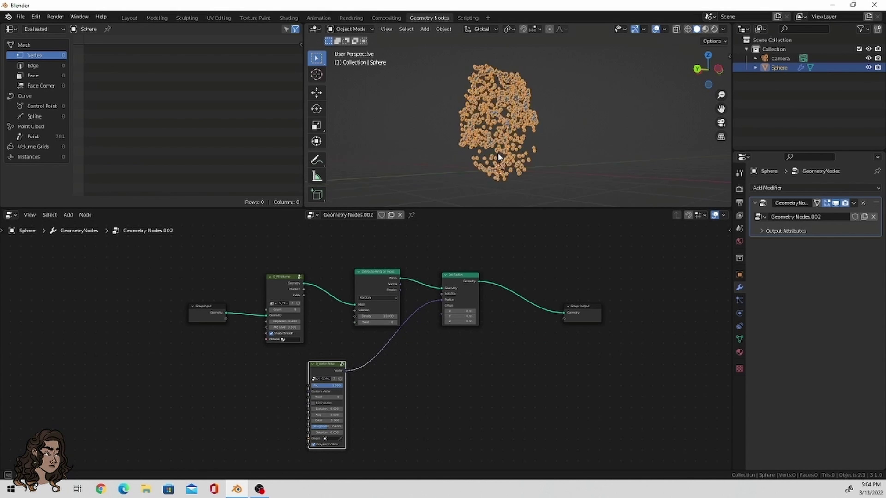
{"action": "middle_click_drag", "start_coordinate": [494, 152], "coordinate": [443, 157]}
Link Group Input to Fill Volume's Displacement and Mid Level to expose them as modifier inputs.
{"action": "left_click_drag", "start_coordinate": [288, 278], "coordinate": [300, 276]}
{"action": "left_click_drag", "start_coordinate": [209, 311], "coordinate": [280, 319]}
{"action": "left_click_drag", "start_coordinate": [220, 314], "coordinate": [279, 326]}
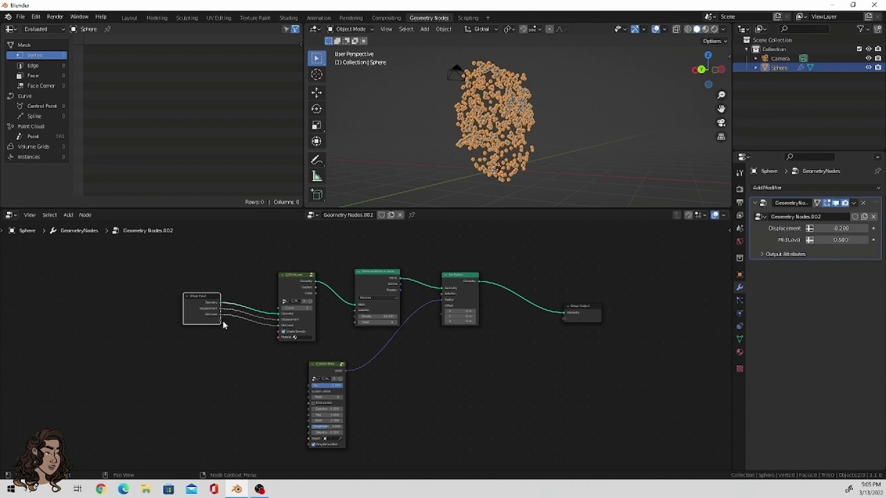
Expose the vector noise Roughness and Distortion as modifier inputs and show the Group panel.
{"action": "left_click_drag", "start_coordinate": [220, 320], "coordinate": [309, 427]}
{"action": "left_click_drag", "start_coordinate": [219, 326], "coordinate": [309, 432]}
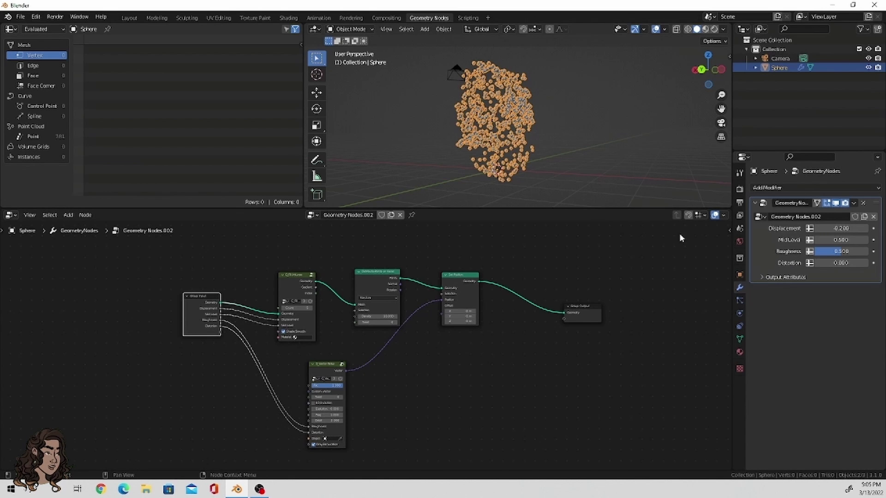
{"action": "left_click_drag", "start_coordinate": [730, 230], "coordinate": [594, 247]}
{"action": "left_click", "coordinate": [725, 299]}
Rename the inputs to g_fill_displacement, g_fill_mid, g_vector_noise_roughness and g_vector_noise_distortion.
{"action": "double_click", "coordinate": [633, 254]}
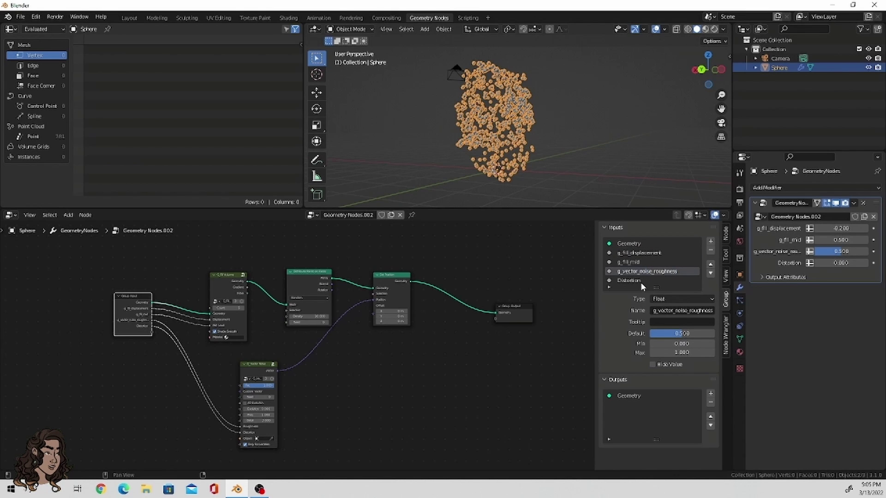
{"action": "double_click", "coordinate": [640, 280]}
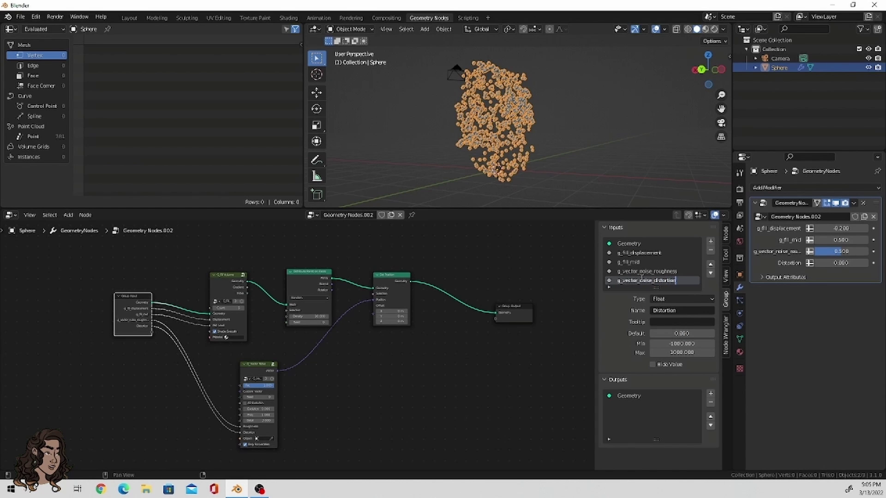
{"action": "type", "text": "g_vector_noise_distortion"}
{"action": "key", "text": "Return"}
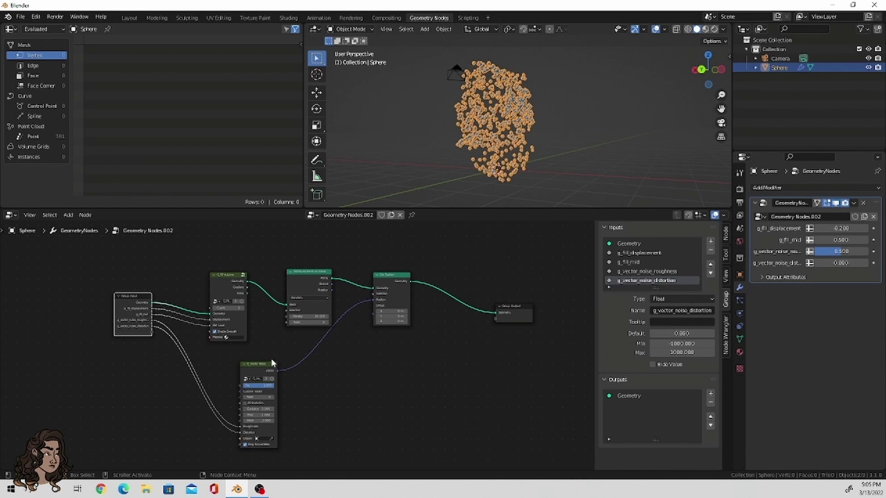
Tidy the vector noise node and split the node editor into two areas.
{"action": "left_click_drag", "start_coordinate": [270, 363], "coordinate": [254, 362]}
{"action": "middle_click_drag", "start_coordinate": [416, 195], "coordinate": [455, 192]}
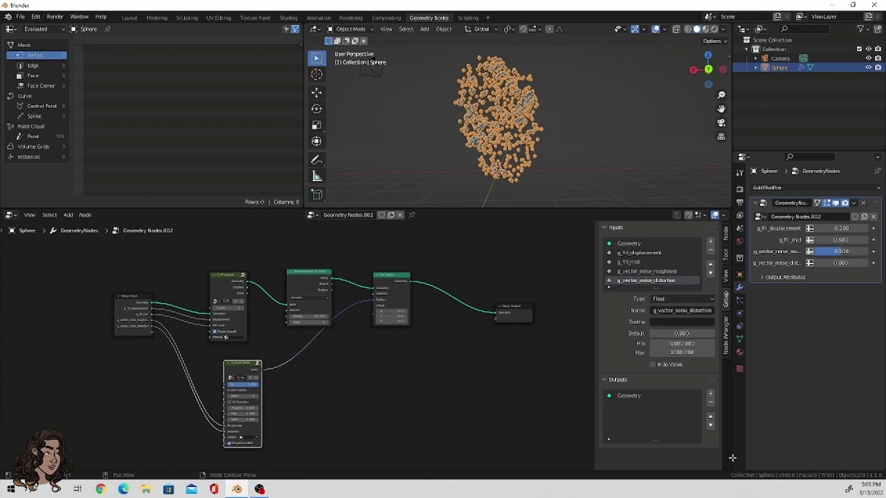
{"action": "left_click_drag", "start_coordinate": [729, 470], "coordinate": [323, 384]}
Turn the lower editor area into a Timeline.
{"action": "left_click", "coordinate": [11, 392]}
{"action": "right_click", "coordinate": [20, 289]}
{"action": "left_click", "coordinate": [9, 391]}
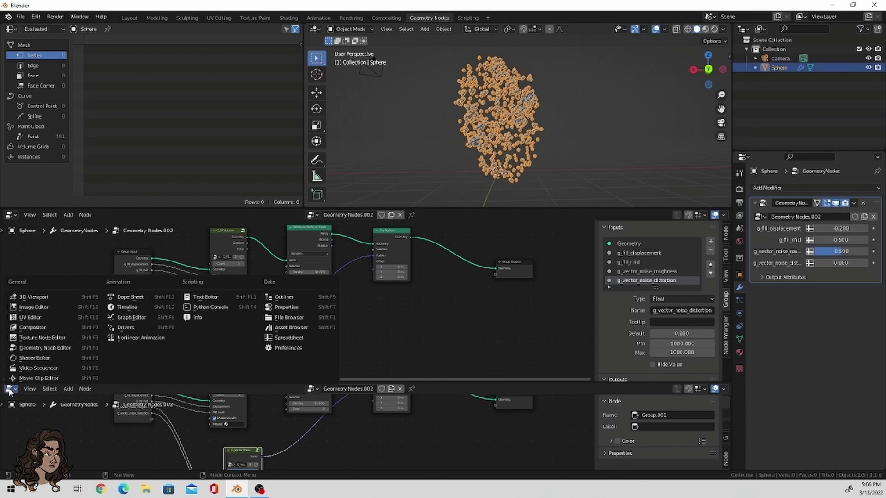
{"action": "left_click", "coordinate": [120, 308]}
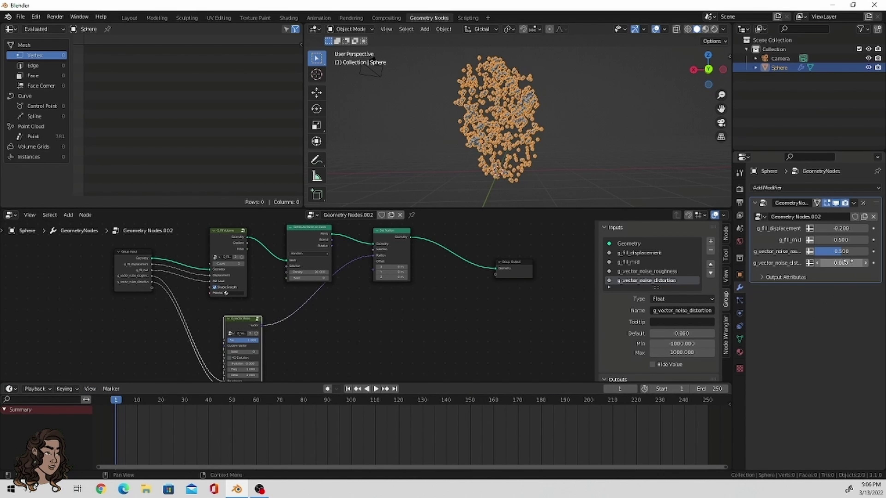
Keyframe g_vector_noise_distortion at 0 on frame 1 and start playback.
{"action": "left_click_drag", "start_coordinate": [843, 262], "coordinate": [838, 228]}
{"action": "key", "text": "ctrl+z"}
{"action": "key", "text": "ctrl+z"}
{"action": "key", "text": "ctrl+z"}
{"action": "right_click", "coordinate": [837, 263]}
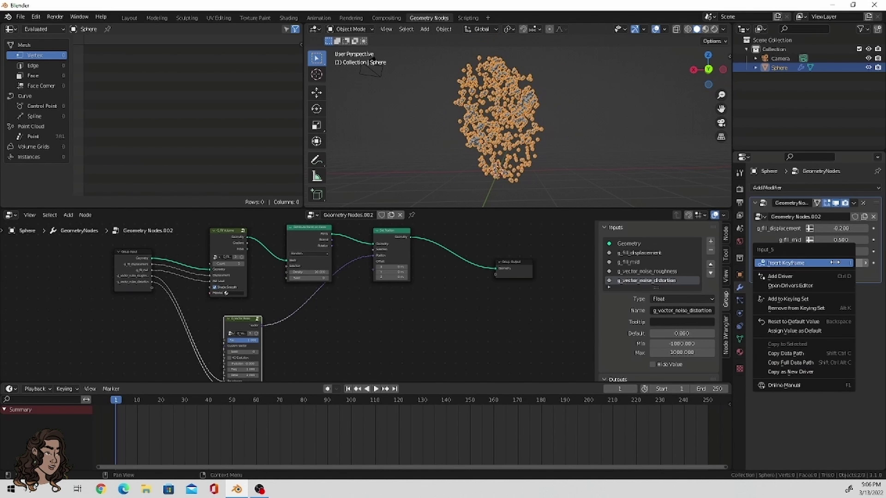
{"action": "left_click", "coordinate": [831, 280]}
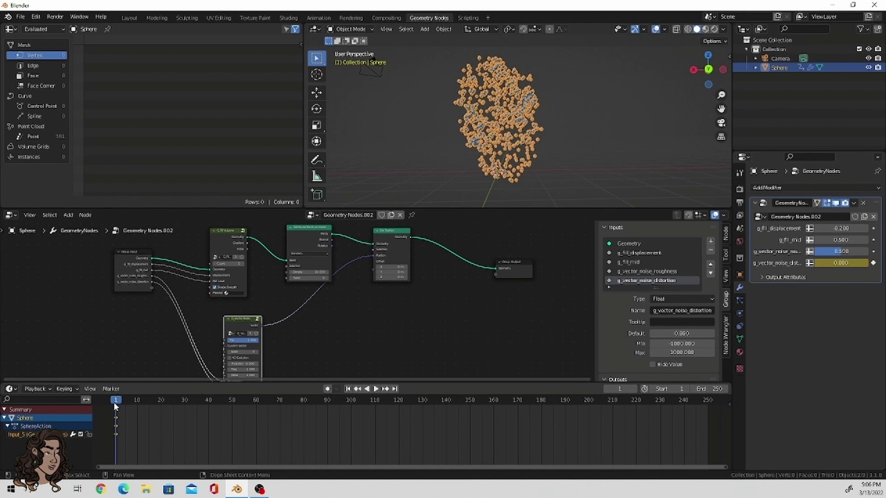
{"action": "key", "text": "space"}
{"action": "key", "text": "space"}
Raise the noise distortion to 18.89 and keyframe it at frame 120.
{"action": "mouse_move", "coordinate": [841, 263]}
{"action": "left_mouse_down"}
{"action": "mouse_move", "coordinate": [864, 263]}
{"action": "mouse_move", "coordinate": [835, 265]}
{"action": "left_mouse_up"}
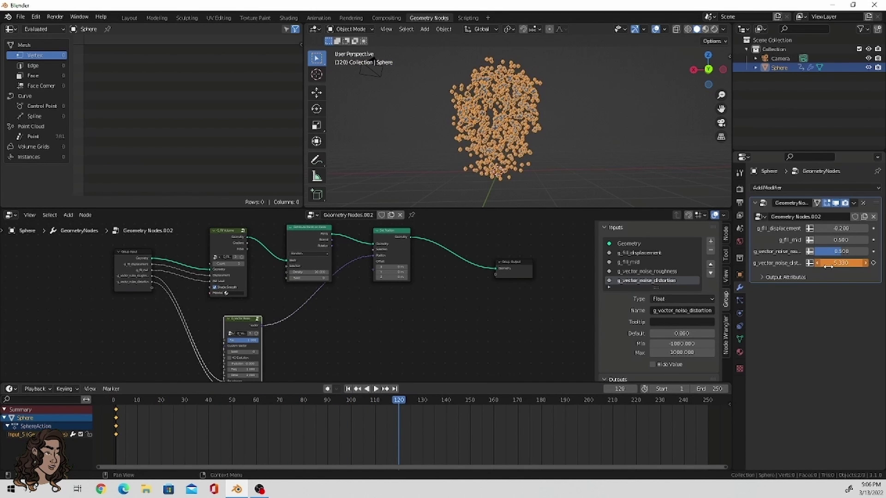
{"action": "right_click", "coordinate": [835, 266]}
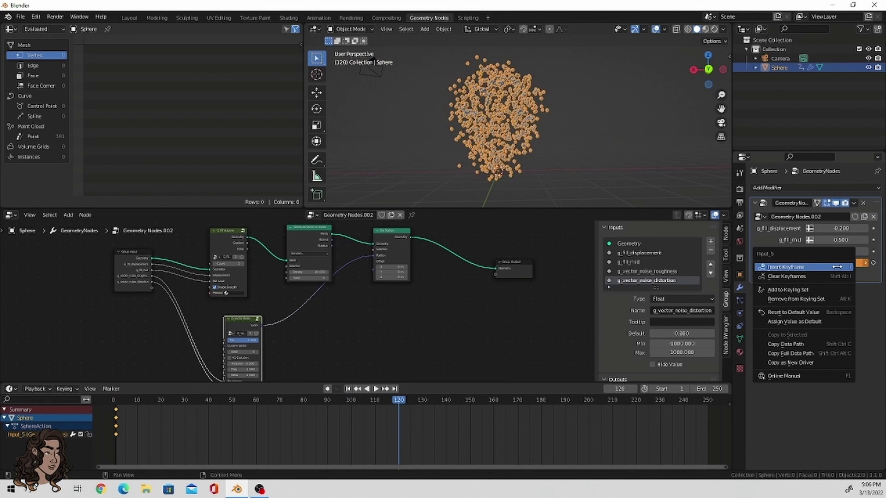
{"action": "left_click", "coordinate": [837, 267]}
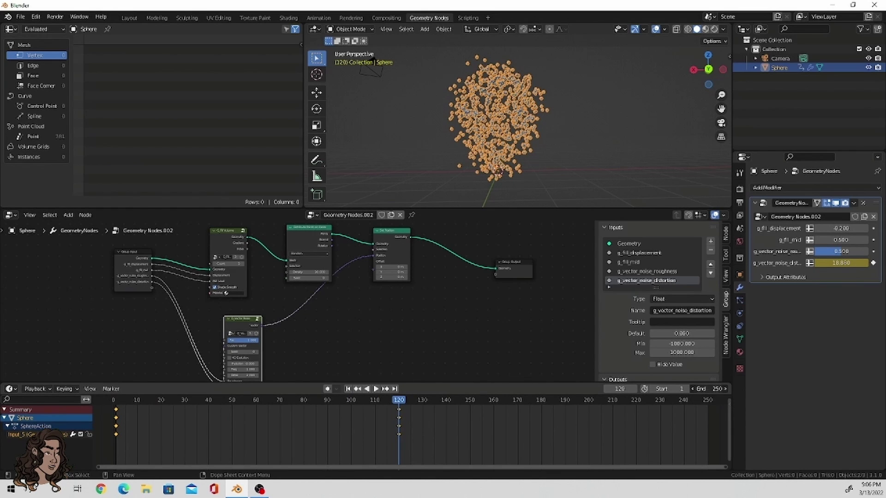
End the scene at frame 120 and set the keyframe interpolation to Linear.
{"action": "type", "text": "0"}
{"action": "key", "text": "Return"}
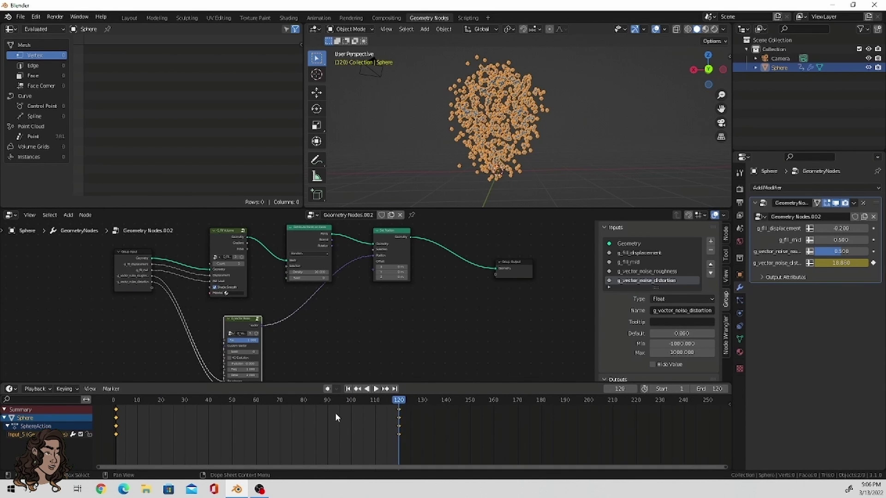
{"action": "right_click", "coordinate": [335, 412]}
{"action": "mouse_move", "coordinate": [332, 406]}
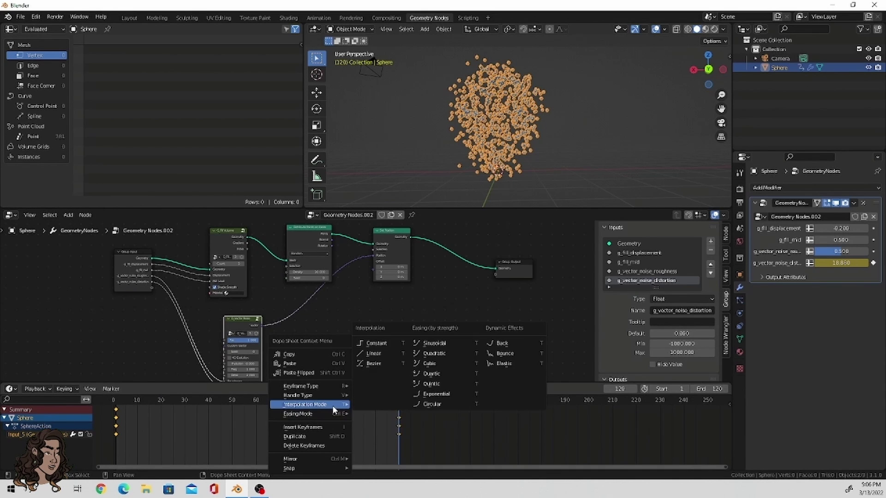
{"action": "left_click", "coordinate": [378, 353]}
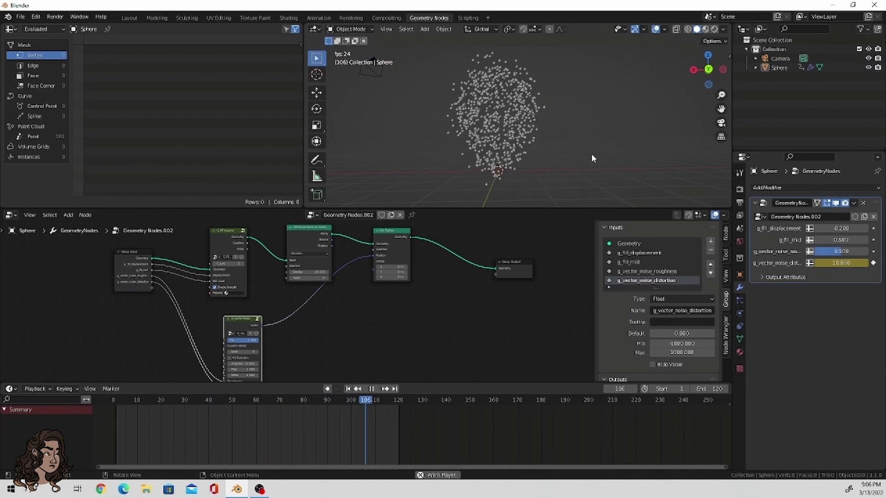
Stop playback and add a UV Sphere node so spheres are instanced on every point.
{"action": "key", "text": "space"}
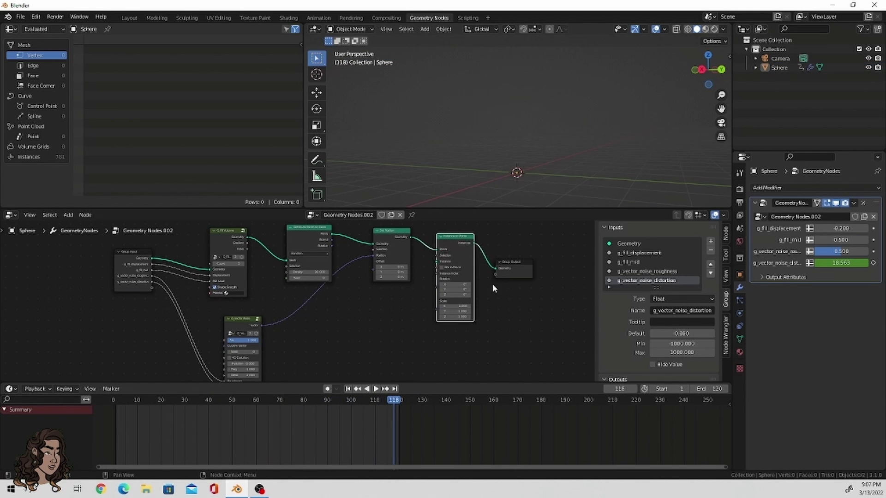
{"action": "middle_click_drag", "start_coordinate": [495, 300], "coordinate": [488, 283]}
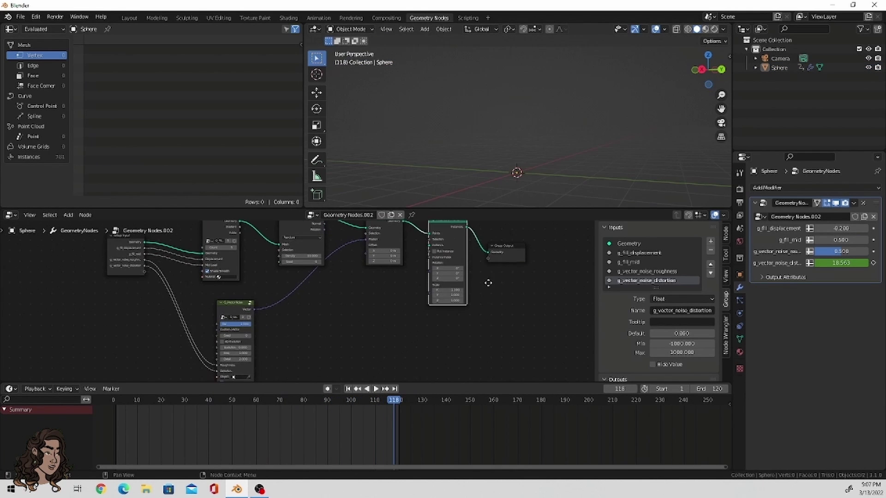
{"action": "key", "text": "shift+a"}
{"action": "left_click", "coordinate": [388, 290]}
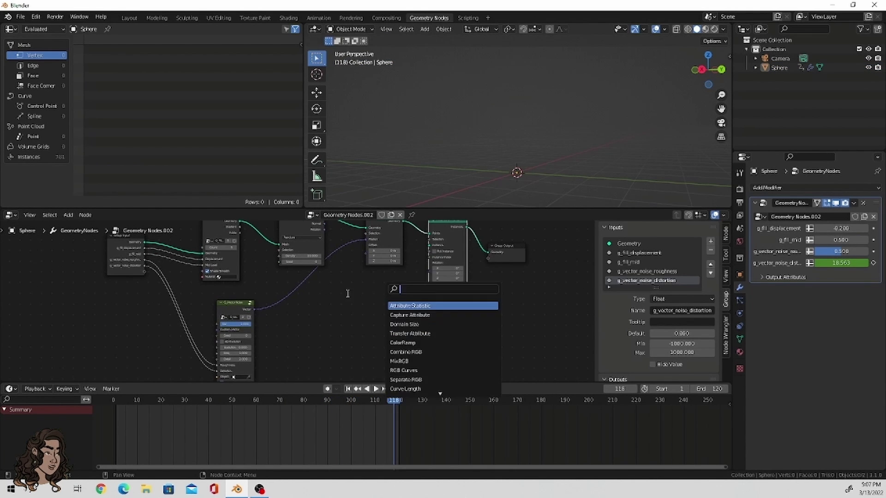
{"action": "type", "text": "sphere"}
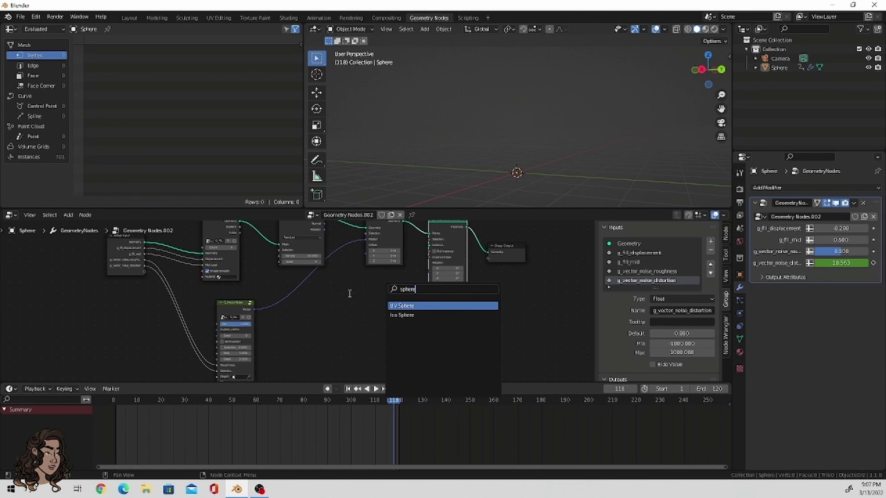
{"action": "key", "text": "Return"}
{"action": "left_click_drag", "start_coordinate": [393, 296], "coordinate": [429, 245]}
{"action": "scroll", "coordinate": [502, 128], "scroll_direction": "down", "scroll_amount": 2}
{"action": "mouse_move", "coordinate": [511, 128]}
{"action": "middle_mouse_down"}
{"action": "mouse_move", "coordinate": [449, 113]}
{"action": "mouse_move", "coordinate": [518, 129]}
{"action": "middle_mouse_up"}
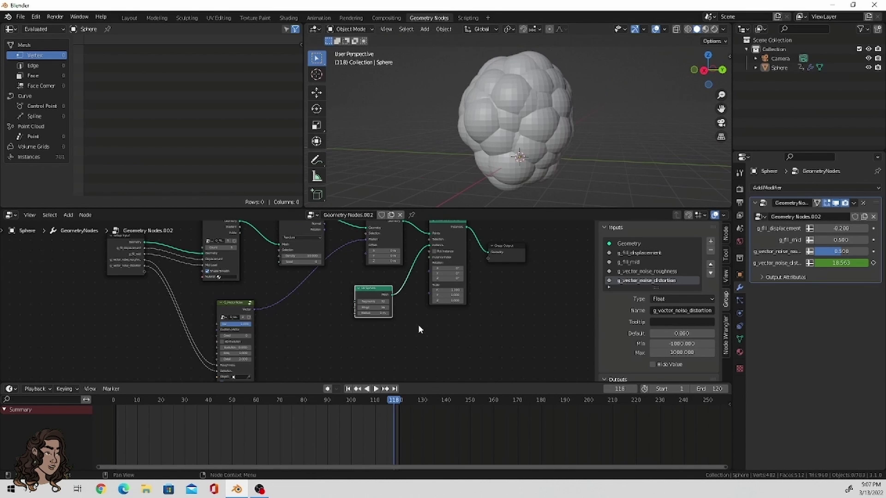
Add a Value node to the left of the UV Sphere node.
{"action": "key", "text": "shift+a"}
{"action": "type", "text": "value"}
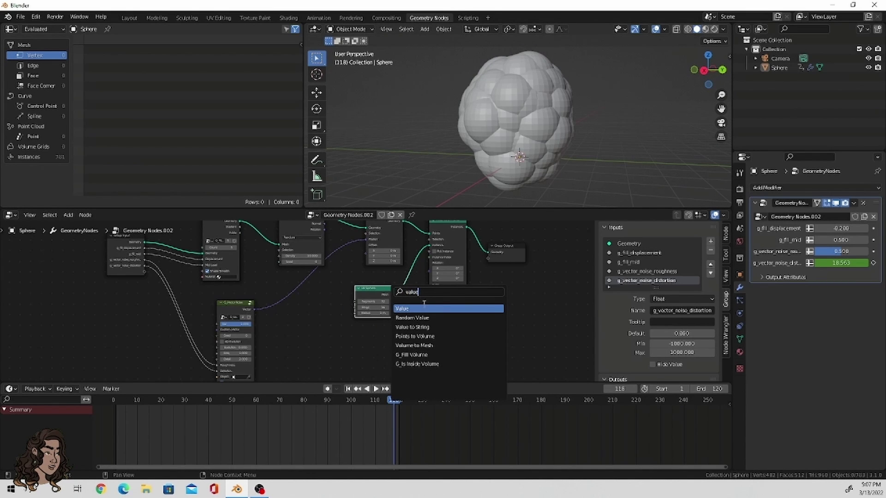
{"action": "left_click", "coordinate": [424, 306]}
{"action": "left_click", "coordinate": [332, 322]}
{"action": "left_click_drag", "start_coordinate": [375, 292], "coordinate": [392, 296]}
Add a Math node beside the Value and set its operation to Divide.
{"action": "key", "text": "shift+a"}
{"action": "type", "text": "ma"}
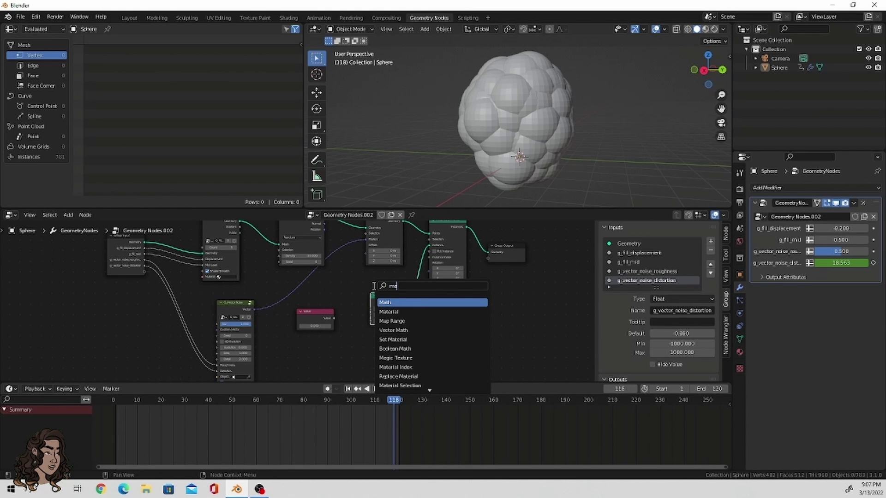
{"action": "type", "text": "th"}
{"action": "left_click", "coordinate": [405, 302]}
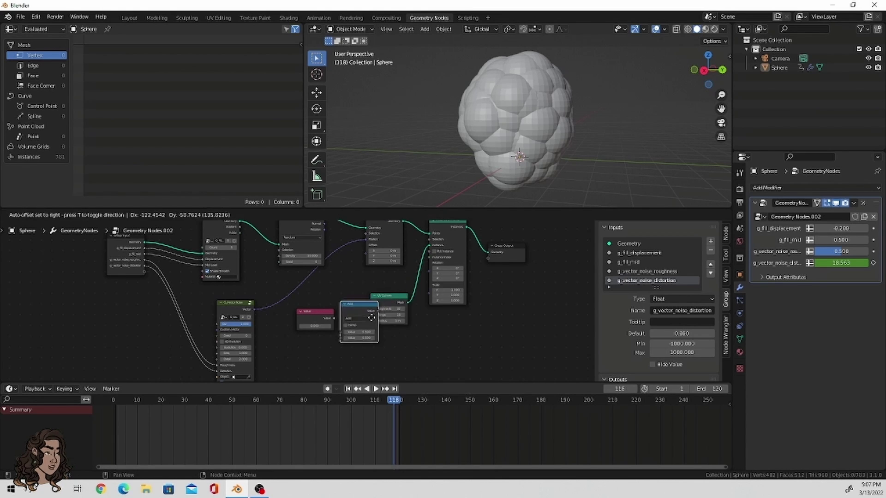
{"action": "left_click", "coordinate": [377, 314]}
{"action": "left_click_drag", "start_coordinate": [393, 301], "coordinate": [411, 305]}
{"action": "scroll", "coordinate": [386, 336], "scroll_direction": "up", "scroll_amount": 5}
{"action": "left_click", "coordinate": [392, 328]}
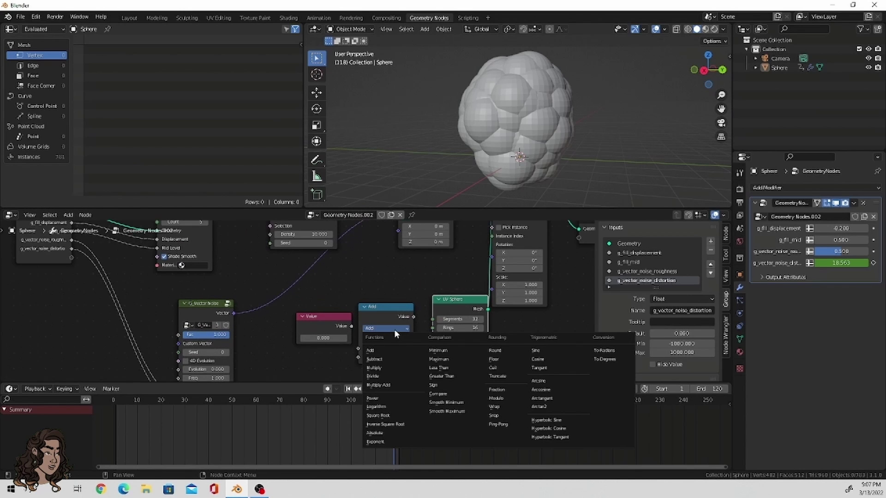
{"action": "left_click", "coordinate": [391, 369]}
Route Value through Divide by 2.5 into the UV Sphere's Radius.
{"action": "left_click_drag", "start_coordinate": [350, 327], "coordinate": [359, 348]}
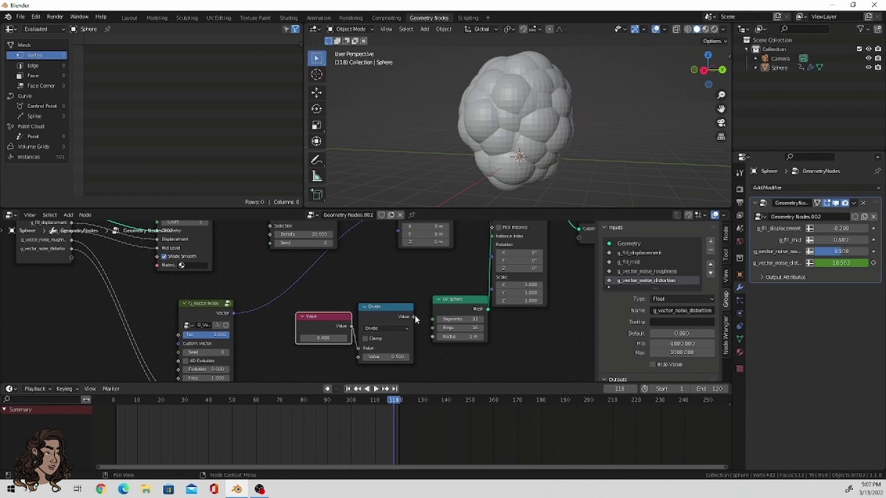
{"action": "left_click_drag", "start_coordinate": [414, 318], "coordinate": [437, 335]}
{"action": "left_click_drag", "start_coordinate": [392, 357], "coordinate": [454, 357]}
Set the Divide divisor to 12 and preview the animation in the viewport.
{"action": "middle_click_drag", "start_coordinate": [637, 111], "coordinate": [613, 126]}
{"action": "scroll", "coordinate": [603, 137], "scroll_direction": "up", "scroll_amount": 4}
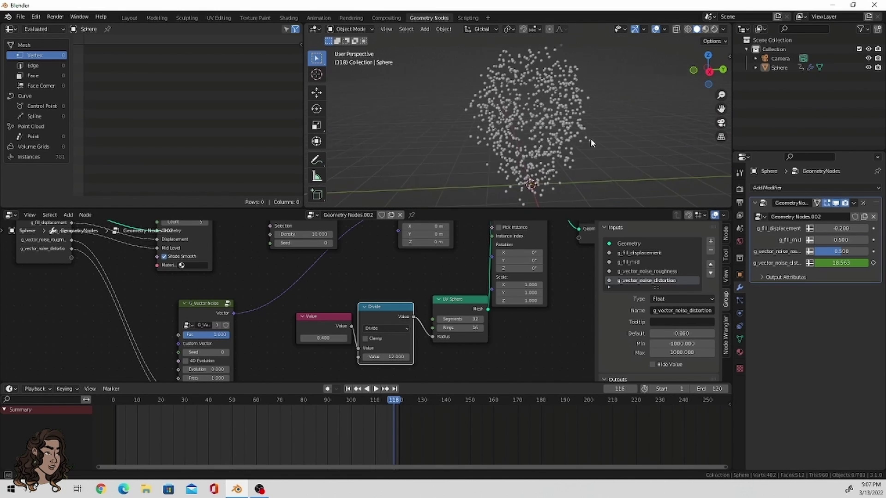
{"action": "key", "text": "space"}
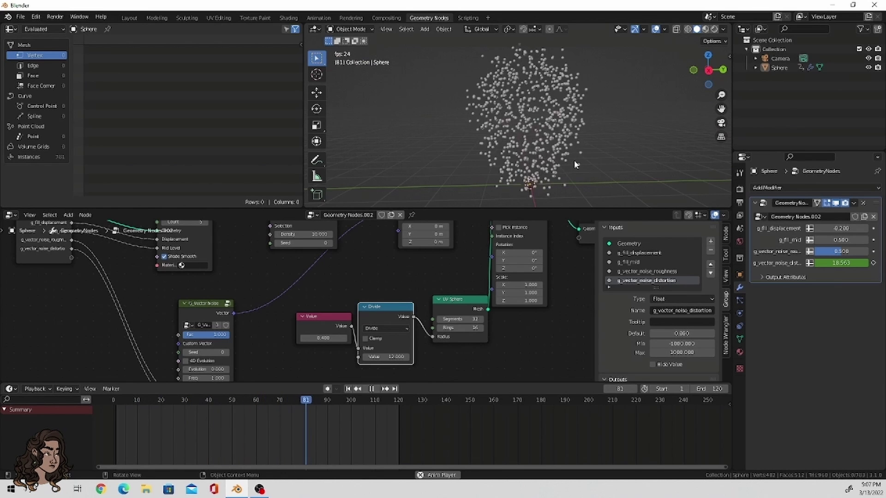
{"action": "scroll", "coordinate": [611, 148], "scroll_direction": "down", "scroll_amount": 3}
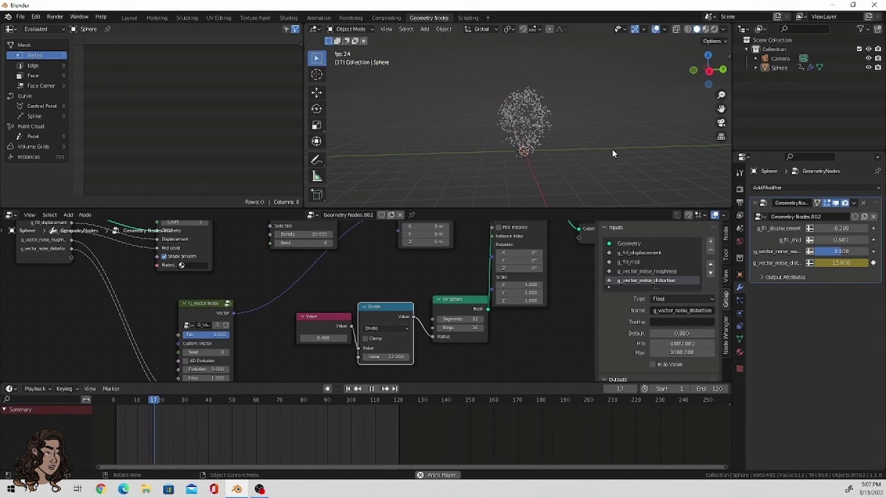
{"action": "key", "text": "space"}
Rewind the playhead to frame 1 and orbit around the tiny-dot point cloud.
{"action": "left_click_drag", "start_coordinate": [205, 400], "coordinate": [115, 409]}
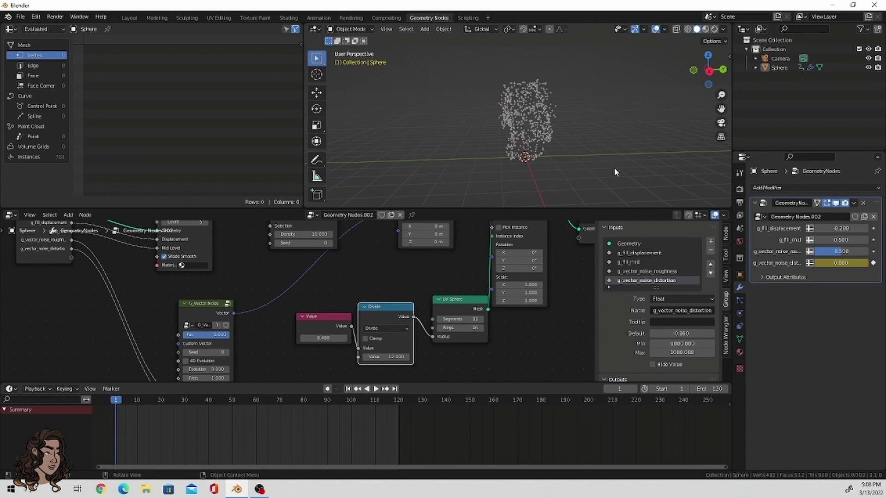
{"action": "scroll", "coordinate": [612, 173], "scroll_direction": "up", "scroll_amount": 2}
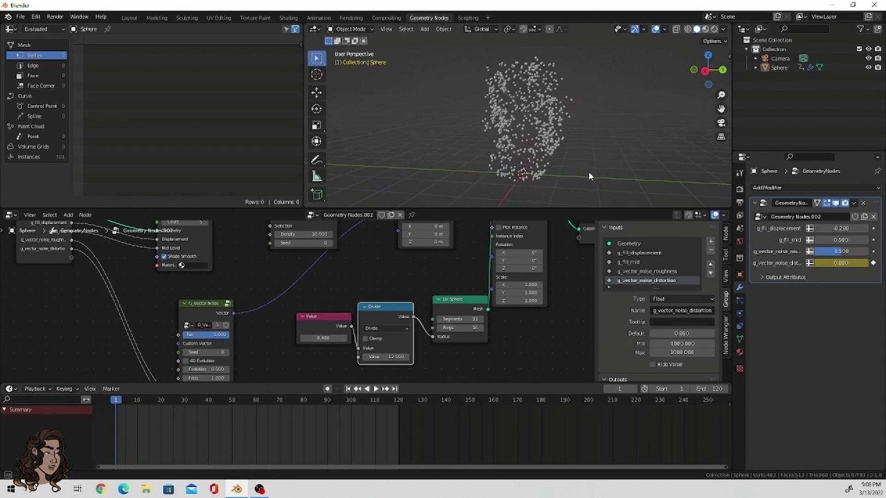
{"action": "middle_click_drag", "start_coordinate": [587, 176], "coordinate": [638, 153]}
{"action": "scroll", "coordinate": [570, 171], "scroll_direction": "up", "scroll_amount": 3}
{"action": "scroll", "coordinate": [669, 158], "scroll_direction": "down", "scroll_amount": 3}
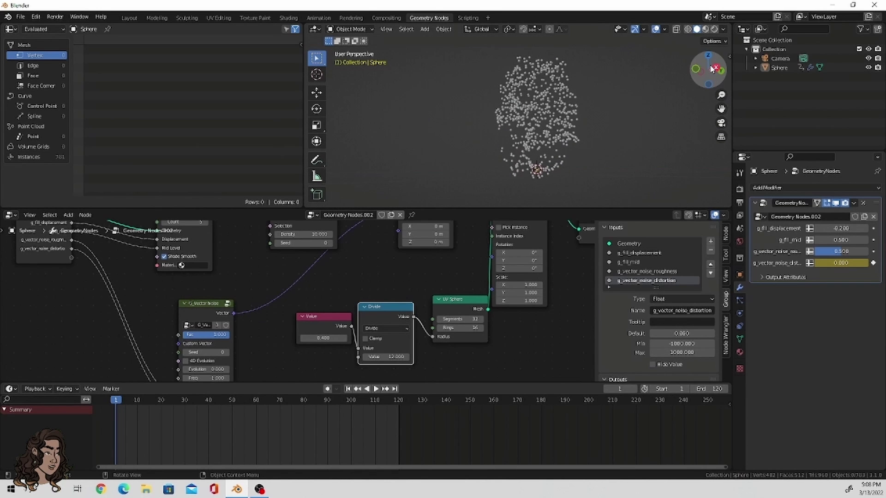
In Right Ortho view, annotate a circle around the cloud's base, an upward arrow and 'more.'.
{"action": "left_click", "coordinate": [713, 68]}
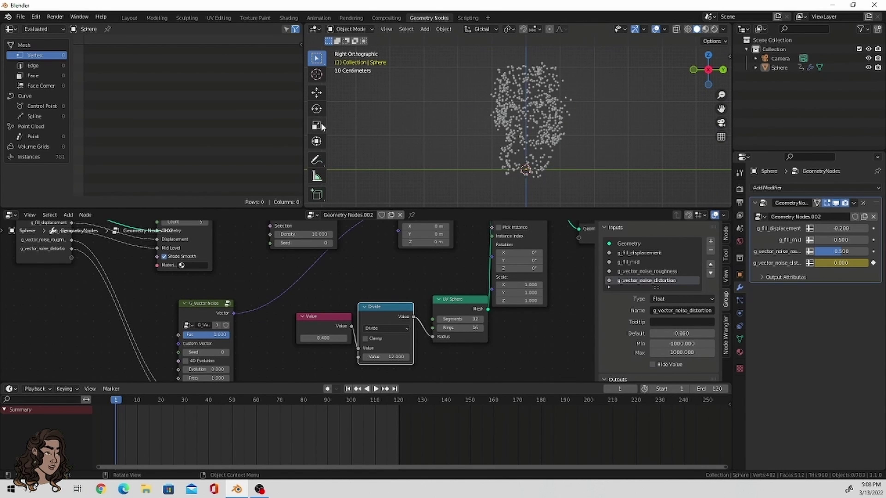
{"action": "left_click", "coordinate": [317, 159]}
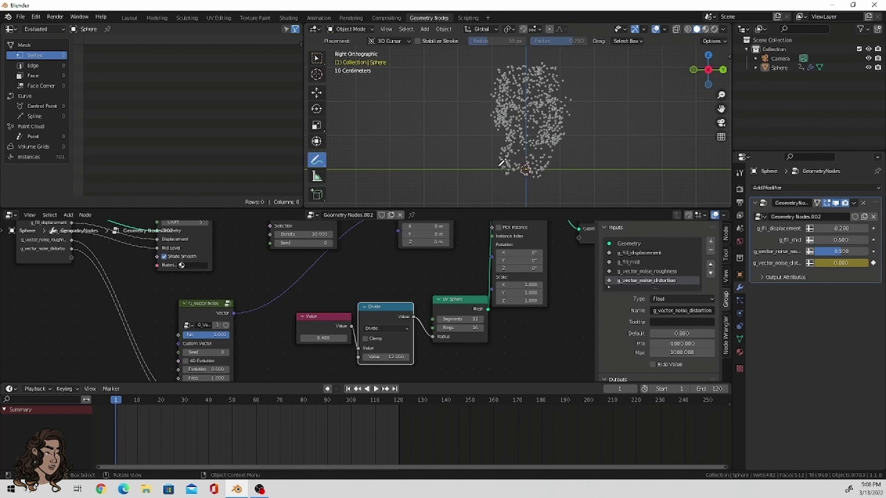
{"action": "left_click_drag", "start_coordinate": [532, 146], "coordinate": [516, 147]}
{"action": "mouse_move", "coordinate": [505, 181]}
{"action": "left_mouse_down"}
{"action": "mouse_move", "coordinate": [554, 181]}
{"action": "mouse_move", "coordinate": [542, 143]}
{"action": "left_mouse_up"}
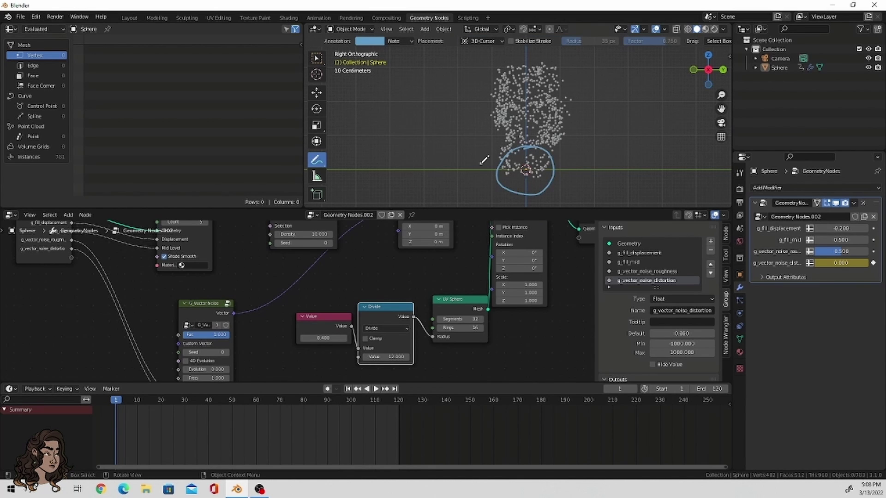
{"action": "mouse_move", "coordinate": [481, 162]}
{"action": "left_mouse_down"}
{"action": "mouse_move", "coordinate": [471, 75]}
{"action": "mouse_move", "coordinate": [482, 87]}
{"action": "left_mouse_up"}
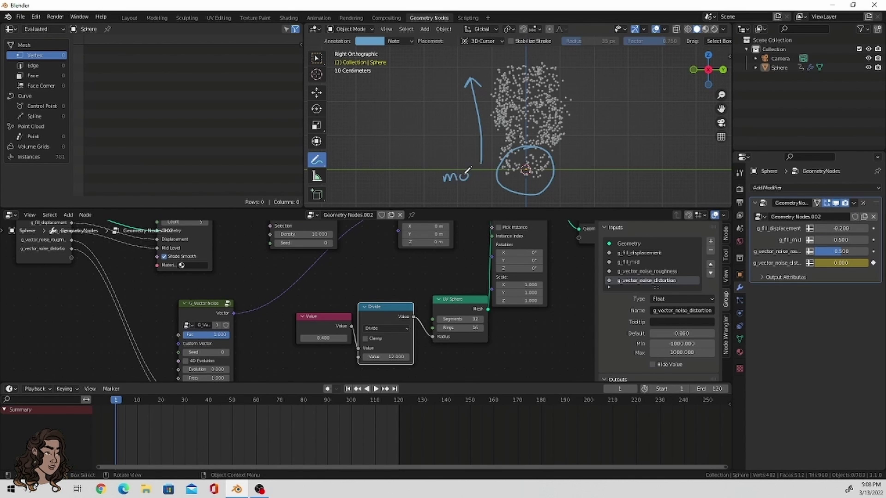
{"action": "left_click_drag", "start_coordinate": [472, 177], "coordinate": [475, 173]}
{"action": "left_click", "coordinate": [471, 196]}
Handwrite 'greater size' under the note and 'less pts' near the arrow's tip.
{"action": "scroll", "coordinate": [529, 149], "scroll_direction": "down", "scroll_amount": 2}
{"action": "scroll", "coordinate": [529, 149], "scroll_direction": "up", "scroll_amount": 2}
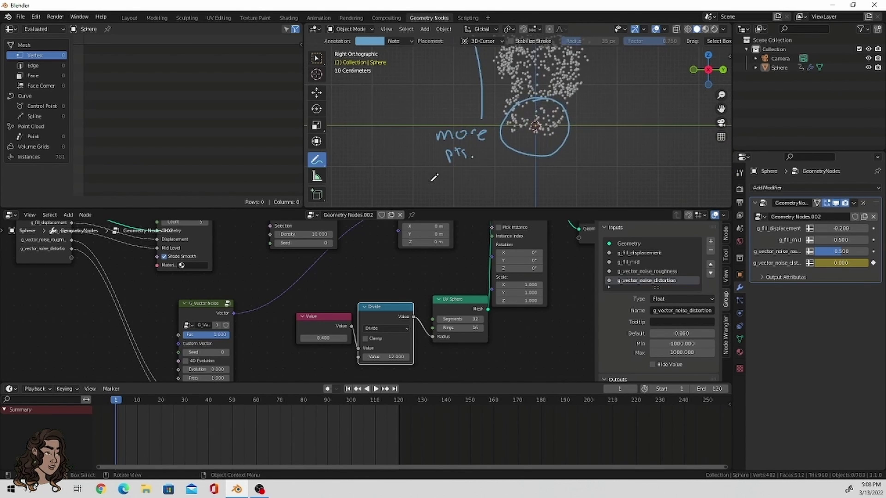
{"action": "mouse_move", "coordinate": [437, 181]}
{"action": "left_mouse_down"}
{"action": "mouse_move", "coordinate": [437, 192]}
{"action": "mouse_move", "coordinate": [451, 175]}
{"action": "mouse_move", "coordinate": [492, 173]}
{"action": "left_mouse_up"}
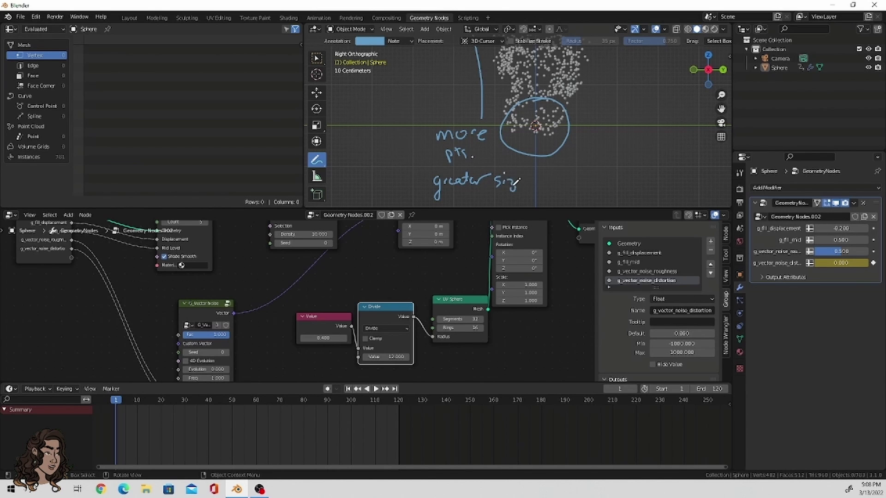
{"action": "middle_click_drag", "start_coordinate": [507, 69], "coordinate": [526, 151], "text": "shift"}
{"action": "mouse_move", "coordinate": [444, 89]}
{"action": "left_mouse_down"}
{"action": "mouse_move", "coordinate": [492, 93]}
{"action": "mouse_move", "coordinate": [504, 75]}
{"action": "mouse_move", "coordinate": [507, 84]}
{"action": "mouse_move", "coordinate": [517, 76]}
{"action": "left_mouse_up"}
{"action": "middle_click_drag", "start_coordinate": [608, 168], "coordinate": [552, 134], "text": "shift"}
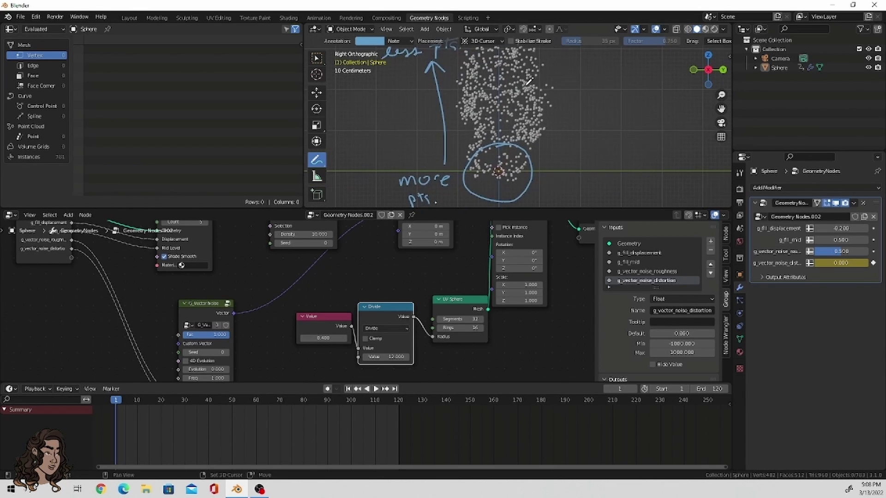
{"action": "scroll", "coordinate": [553, 134], "scroll_direction": "down", "scroll_amount": 3}
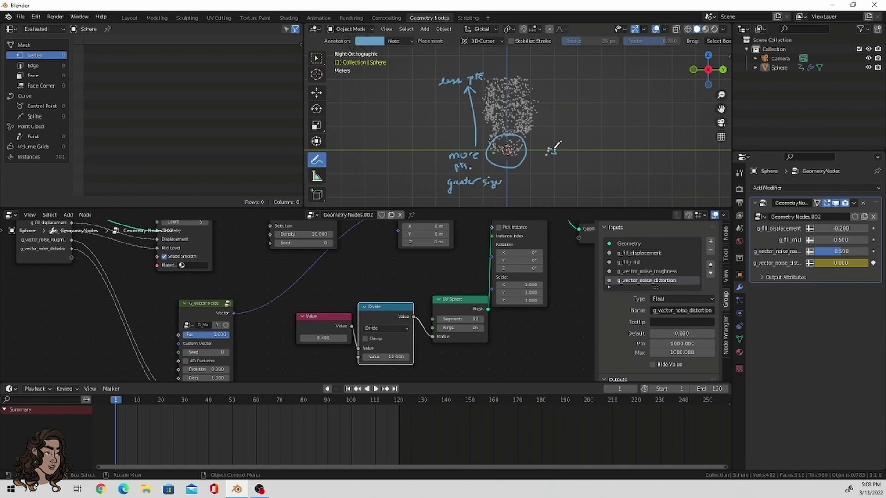
Add a scribble and dot marks, then erase all annotations with the Annotate Eraser.
{"action": "left_click_drag", "start_coordinate": [551, 146], "coordinate": [541, 148]}
{"action": "left_click", "coordinate": [542, 135]}
{"action": "left_click", "coordinate": [548, 133]}
{"action": "left_click", "coordinate": [555, 133]}
{"action": "left_click", "coordinate": [555, 106]}
{"action": "left_click_drag", "start_coordinate": [316, 161], "coordinate": [356, 217]}
{"action": "mouse_move", "coordinate": [497, 149]}
{"action": "left_mouse_down"}
{"action": "mouse_move", "coordinate": [425, 174]}
{"action": "mouse_move", "coordinate": [594, 79]}
{"action": "mouse_move", "coordinate": [465, 70]}
{"action": "mouse_move", "coordinate": [354, 109]}
{"action": "left_mouse_up"}
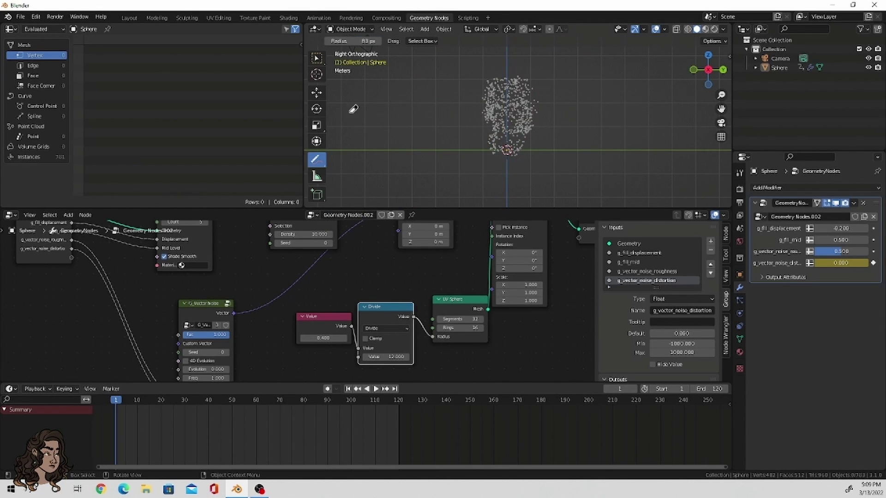
Add a UV Sphere, hide Sphere.001 in the Outliner, and select the original Sphere.
{"action": "left_click", "coordinate": [310, 94]}
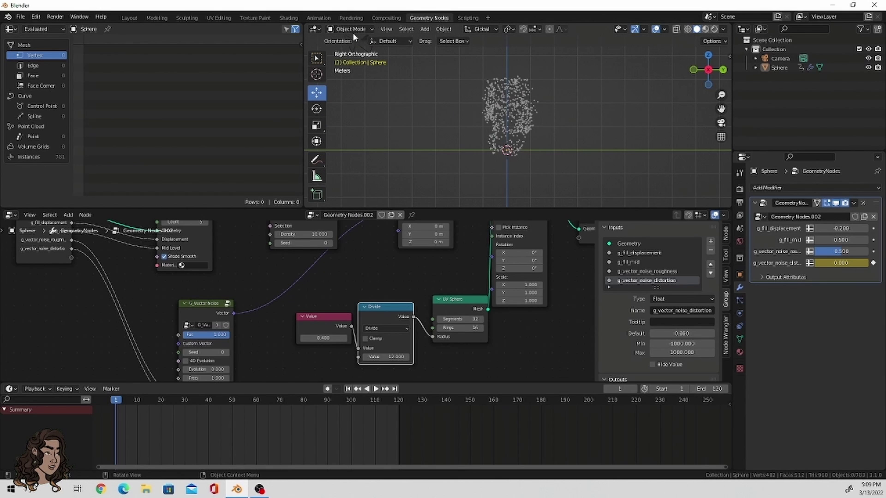
{"action": "left_click", "coordinate": [425, 29]}
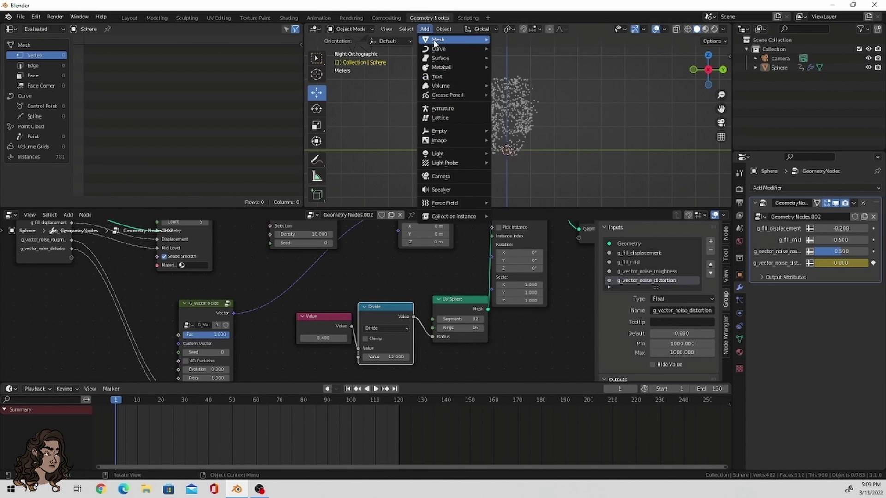
{"action": "mouse_move", "coordinate": [436, 39]}
{"action": "left_click", "coordinate": [505, 67]}
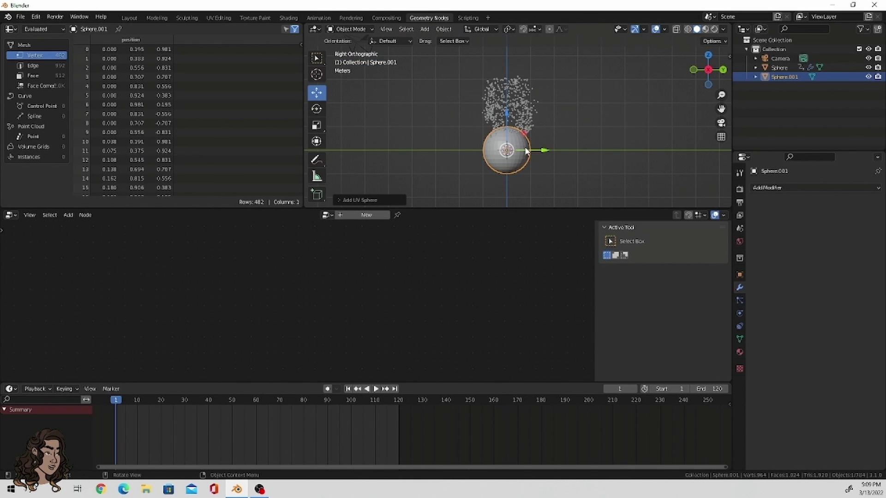
{"action": "left_click", "coordinate": [868, 77]}
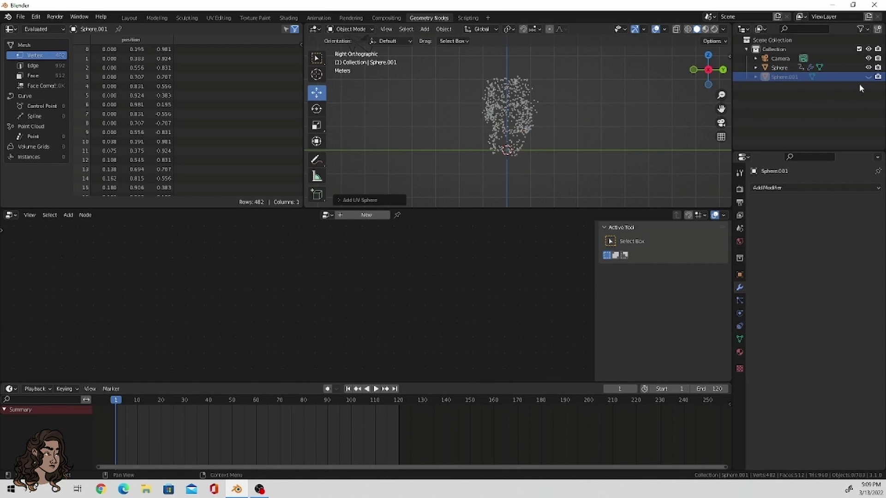
{"action": "left_click", "coordinate": [533, 117]}
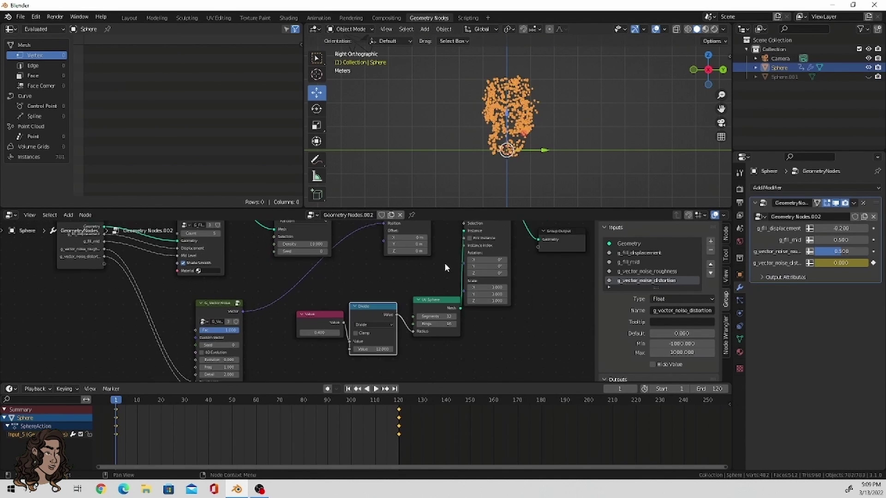
Move Distribute Points on Faces after Set Position in the Sphere's node chain.
{"action": "scroll", "coordinate": [445, 262], "scroll_direction": "down", "scroll_amount": 4}
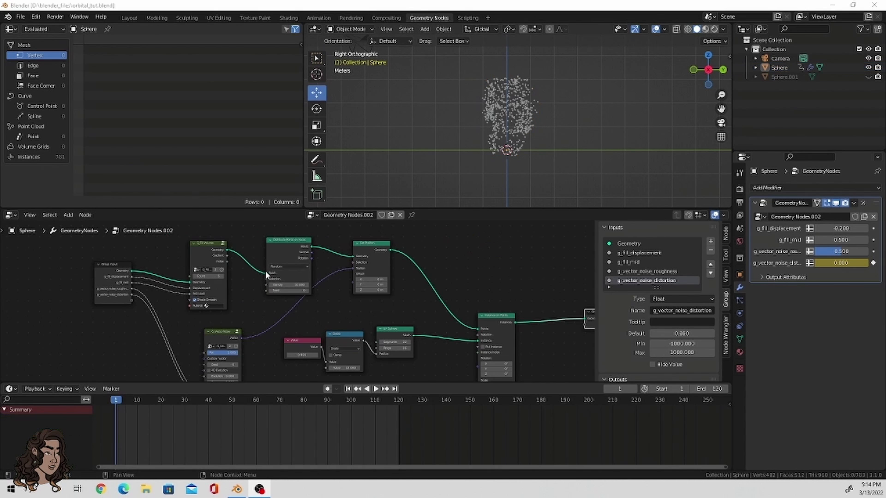
{"action": "left_click_drag", "start_coordinate": [266, 274], "coordinate": [353, 256]}
{"action": "left_click_drag", "start_coordinate": [289, 240], "coordinate": [434, 240]}
{"action": "left_click_drag", "start_coordinate": [364, 251], "coordinate": [272, 253]}
{"action": "left_click_drag", "start_coordinate": [433, 246], "coordinate": [352, 254]}
{"action": "scroll", "coordinate": [358, 295], "scroll_direction": "down", "scroll_amount": 2}
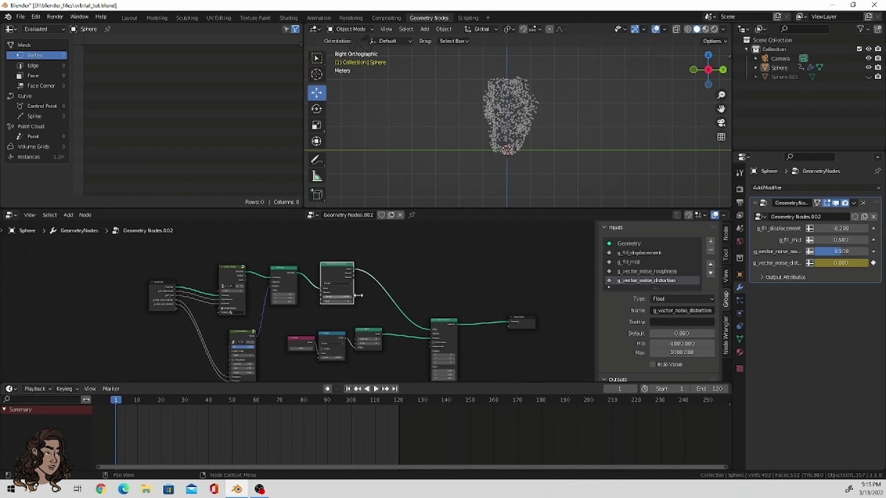
{"action": "scroll", "coordinate": [358, 296], "scroll_direction": "down", "scroll_amount": 1}
{"action": "middle_click_drag", "start_coordinate": [350, 320], "coordinate": [355, 260]}
{"action": "scroll", "coordinate": [355, 261], "scroll_direction": "up", "scroll_amount": 3}
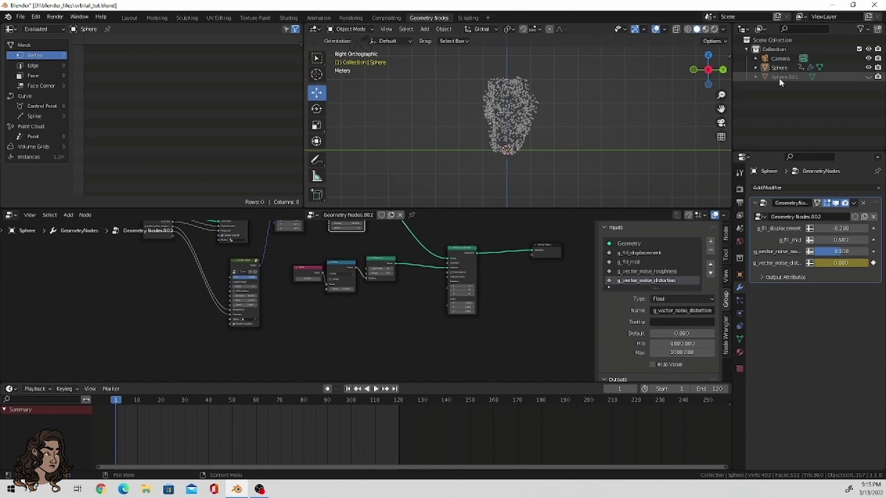
Bring Sphere.001 into the tree and add a Geometry Proximity node targeting its Object Info geometry.
{"action": "left_click_drag", "start_coordinate": [779, 78], "coordinate": [295, 313]}
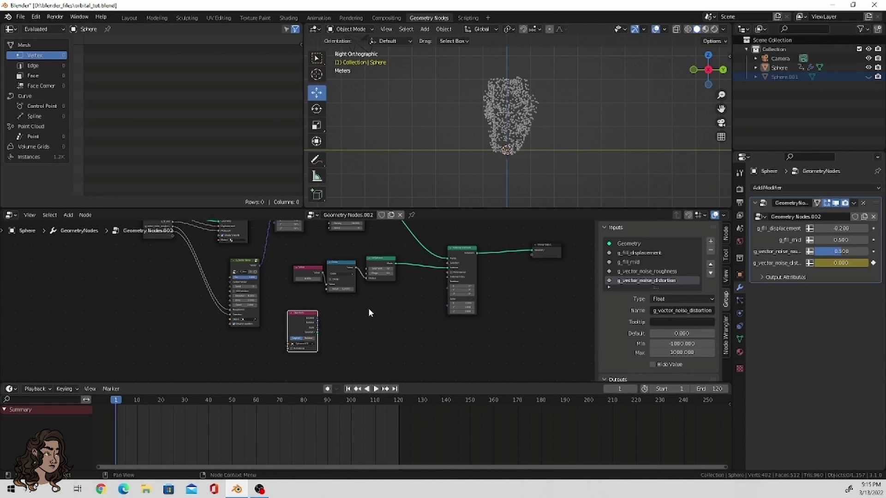
{"action": "key", "text": "shift+a"}
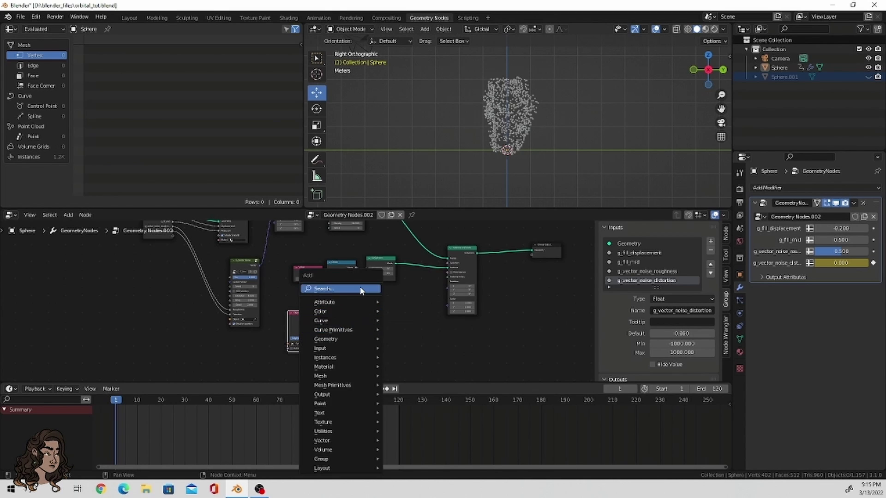
{"action": "left_click", "coordinate": [363, 285]}
{"action": "type", "text": "geometry p"}
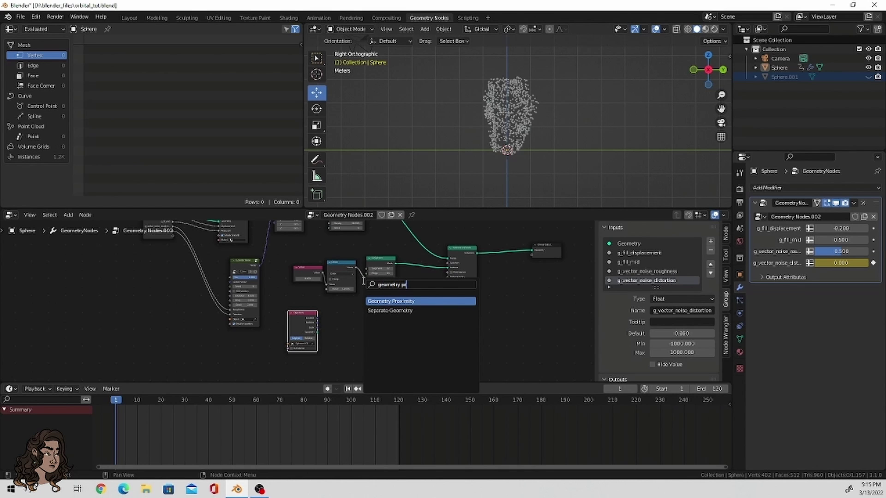
{"action": "type", "text": "r"}
{"action": "key", "text": "Return"}
{"action": "left_click", "coordinate": [348, 342]}
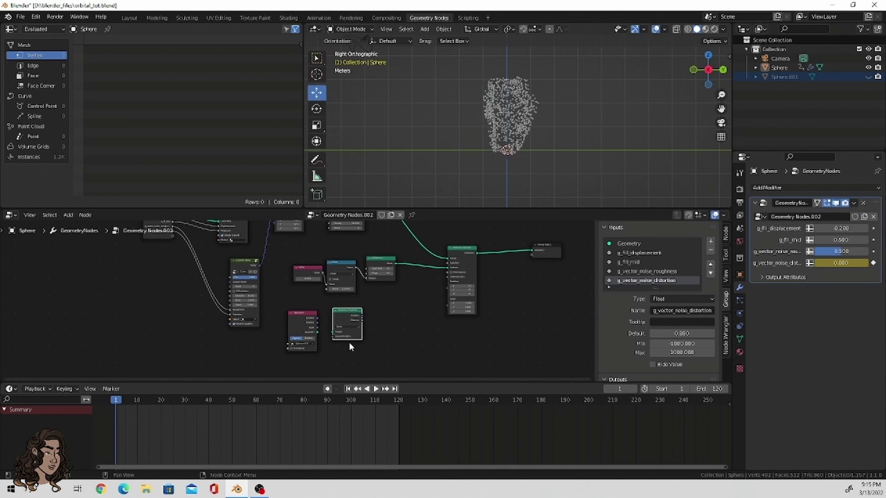
{"action": "scroll", "coordinate": [350, 339], "scroll_direction": "up", "scroll_amount": 2}
{"action": "middle_click_drag", "start_coordinate": [350, 339], "coordinate": [331, 305]}
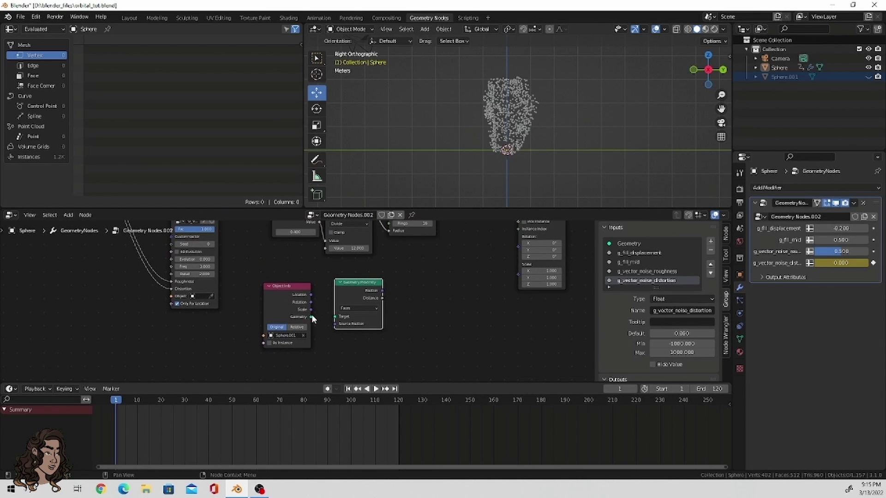
{"action": "left_click_drag", "start_coordinate": [312, 317], "coordinate": [336, 317]}
{"action": "left_click_drag", "start_coordinate": [344, 282], "coordinate": [342, 327]}
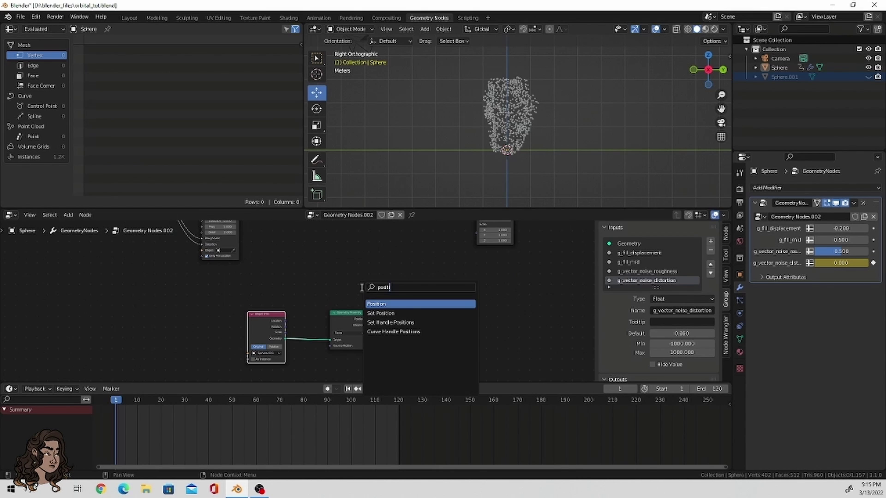
Add a Position node and a Vector Math node set to Distance, linking both positions into it.
{"action": "key", "text": "Return"}
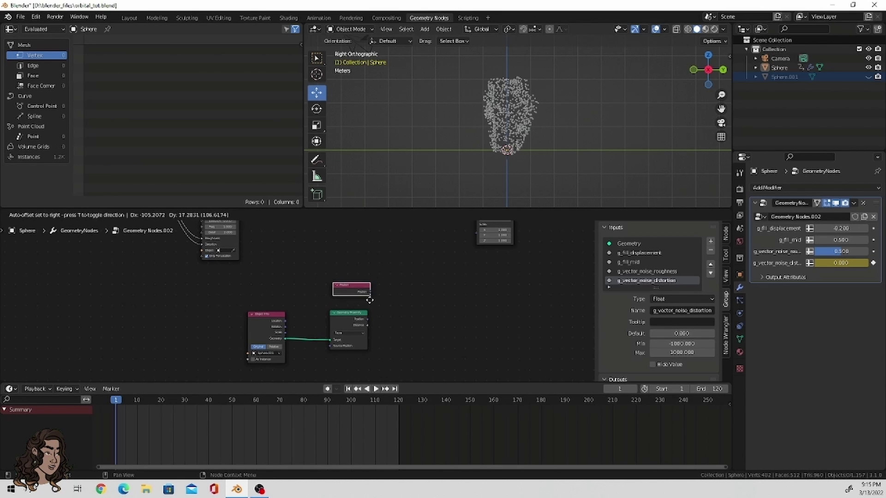
{"action": "left_click", "coordinate": [364, 301]}
{"action": "key", "text": "shift+a"}
{"action": "left_click", "coordinate": [382, 293]}
{"action": "type", "text": "d"}
{"action": "key", "text": "BackSpace"}
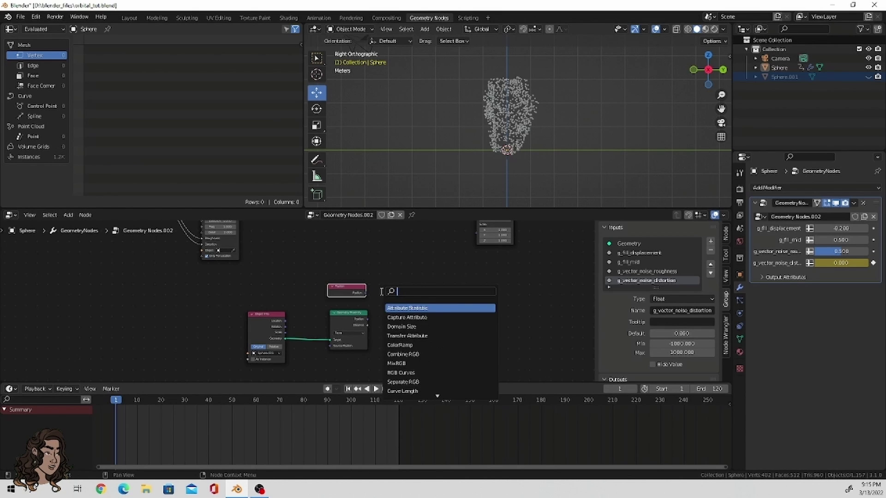
{"action": "type", "text": "vector"}
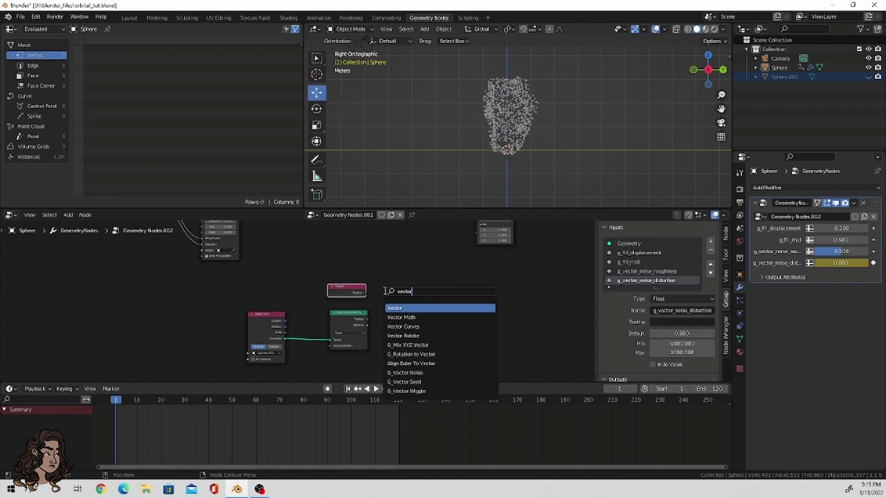
{"action": "left_click", "coordinate": [401, 317]}
{"action": "left_click", "coordinate": [456, 315]}
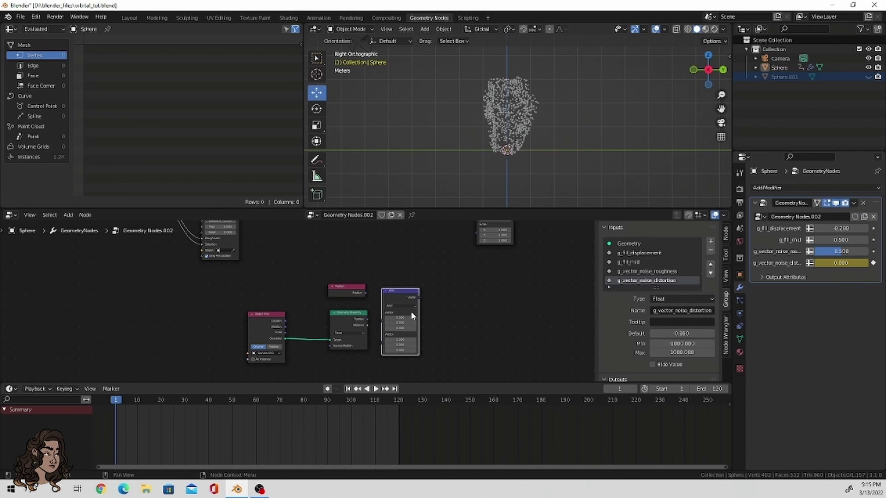
{"action": "left_click", "coordinate": [412, 306]}
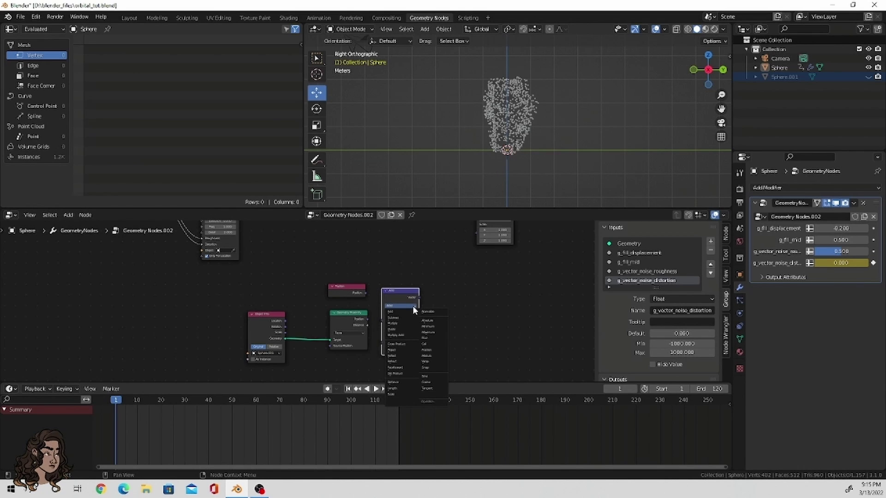
{"action": "left_click", "coordinate": [403, 381]}
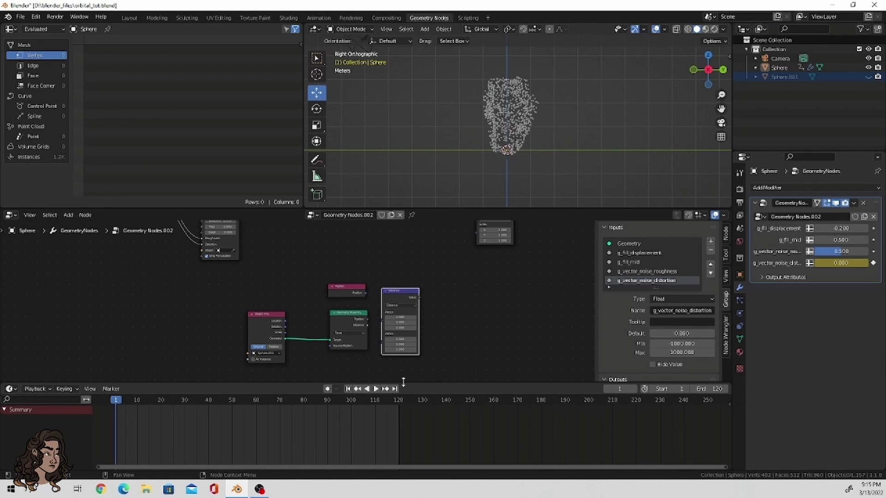
{"action": "left_click_drag", "start_coordinate": [367, 319], "coordinate": [381, 340]}
{"action": "left_click_drag", "start_coordinate": [365, 293], "coordinate": [382, 321]}
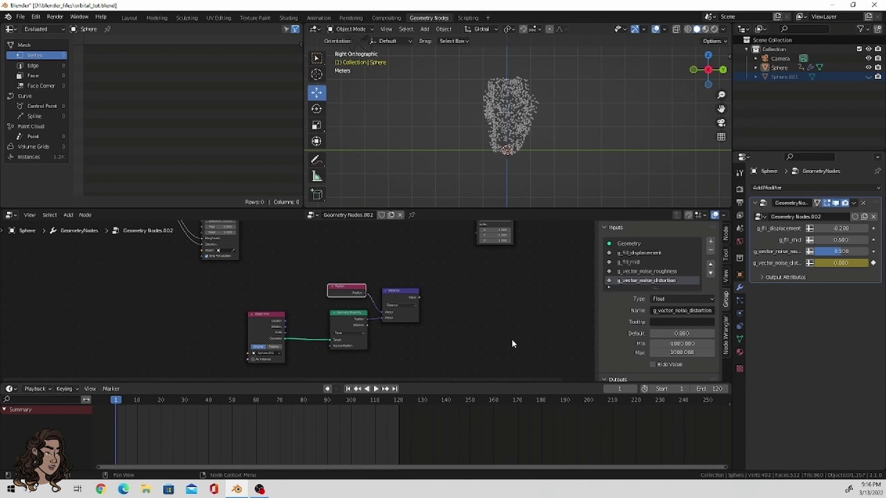
Add a Math node set to Multiply Add and feed the Distance value into it.
{"action": "key", "text": "shift+a"}
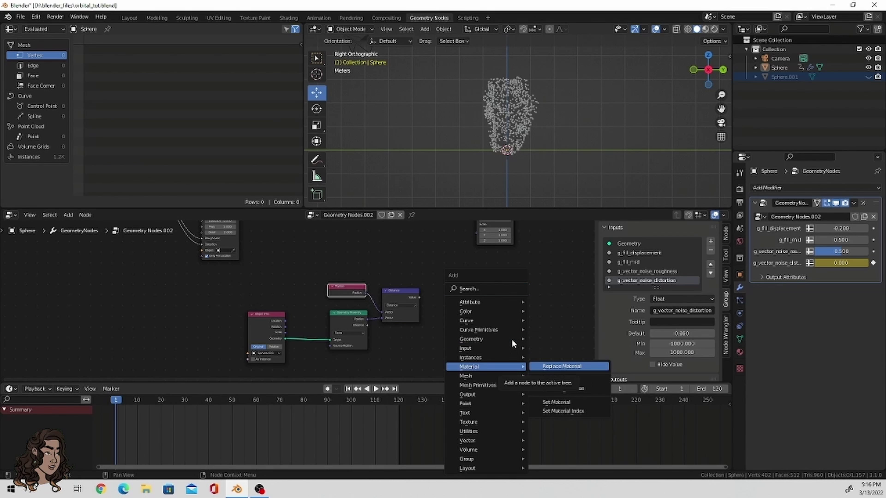
{"action": "left_click", "coordinate": [473, 287]}
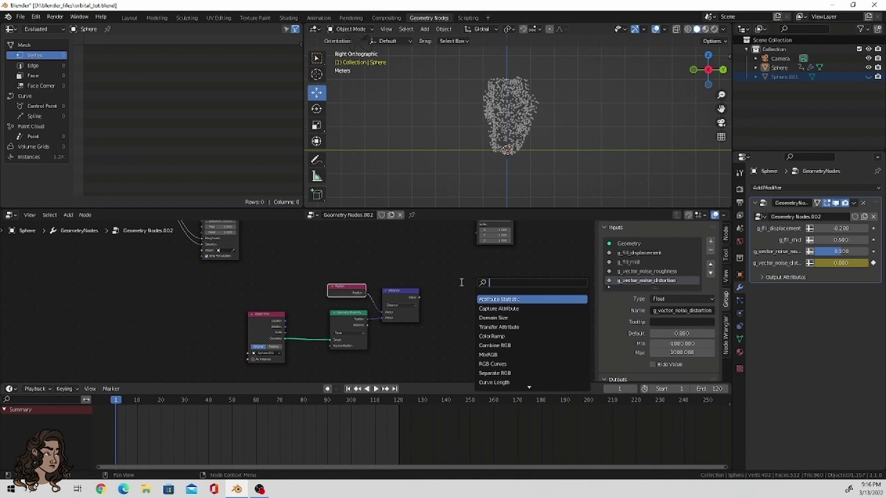
{"action": "type", "text": "math"}
{"action": "key", "text": "Return"}
{"action": "left_click", "coordinate": [450, 300]}
{"action": "left_click", "coordinate": [443, 301]}
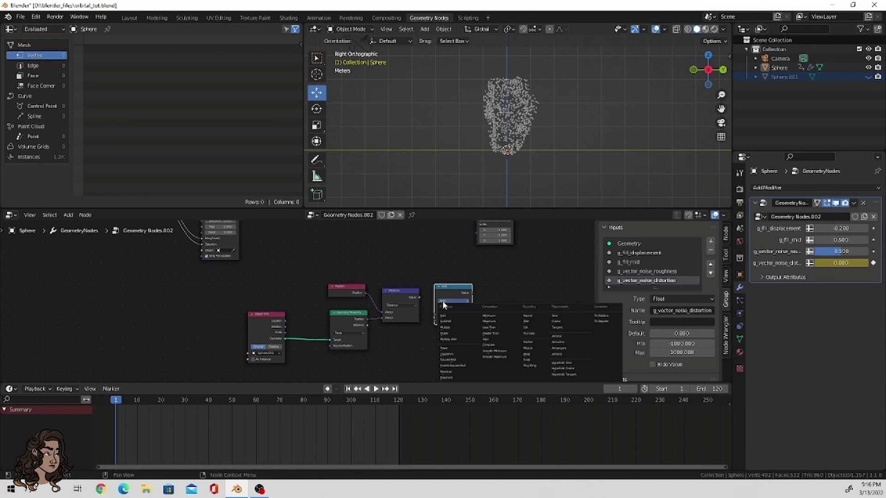
{"action": "left_click", "coordinate": [452, 339]}
{"action": "left_click_drag", "start_coordinate": [419, 298], "coordinate": [436, 314]}
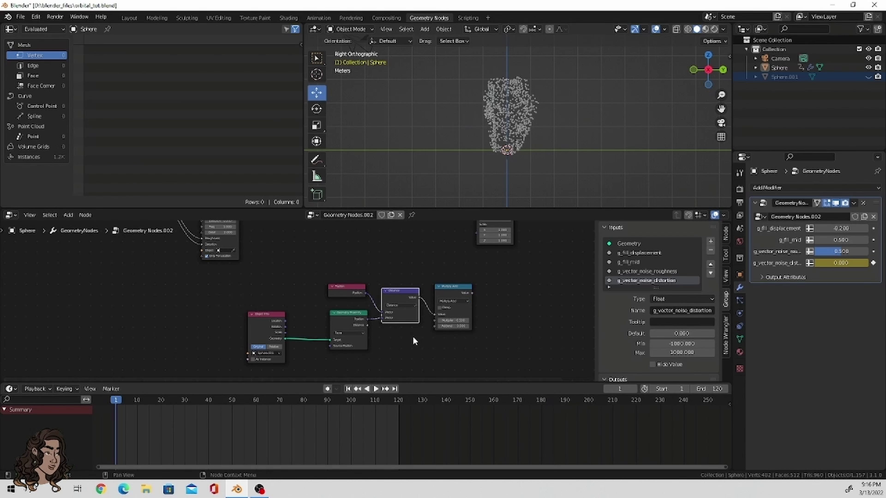
{"action": "middle_click_drag", "start_coordinate": [414, 340], "coordinate": [387, 353]}
{"action": "scroll", "coordinate": [391, 318], "scroll_direction": "down", "scroll_amount": 2}
{"action": "middle_click_drag", "start_coordinate": [401, 323], "coordinate": [426, 362]}
{"action": "scroll", "coordinate": [419, 245], "scroll_direction": "down", "scroll_amount": 1}
Link the Multiply Add output into the Distribute Points node's Density.
{"action": "left_click_drag", "start_coordinate": [426, 359], "coordinate": [310, 251]}
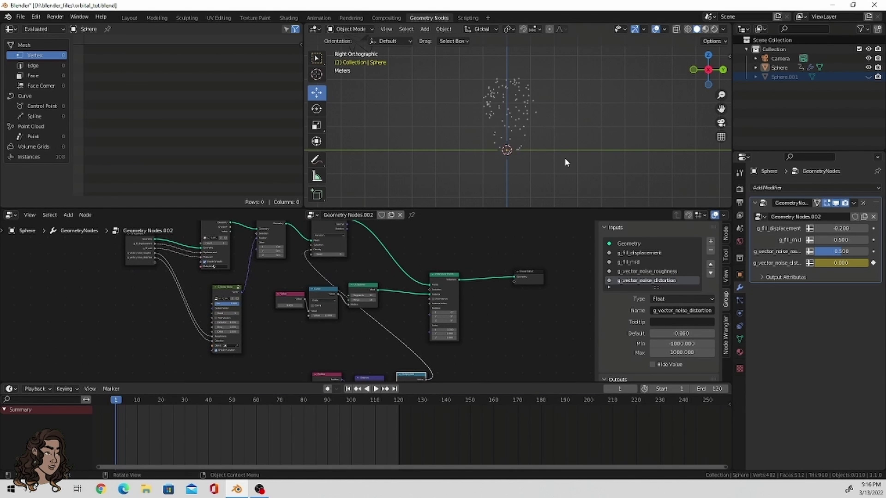
{"action": "scroll", "coordinate": [563, 159], "scroll_direction": "up", "scroll_amount": 3}
{"action": "middle_click_drag", "start_coordinate": [471, 309], "coordinate": [477, 352]}
{"action": "scroll", "coordinate": [429, 300], "scroll_direction": "up", "scroll_amount": 5}
{"action": "middle_click_drag", "start_coordinate": [443, 282], "coordinate": [426, 305]}
Tune Multiply Add: Multiplier typed as -6 then nudged up, Addend raised to about 8.
{"action": "left_click_drag", "start_coordinate": [448, 307], "coordinate": [465, 317]}
{"action": "left_click", "coordinate": [440, 308]}
{"action": "type", "text": "-6"}
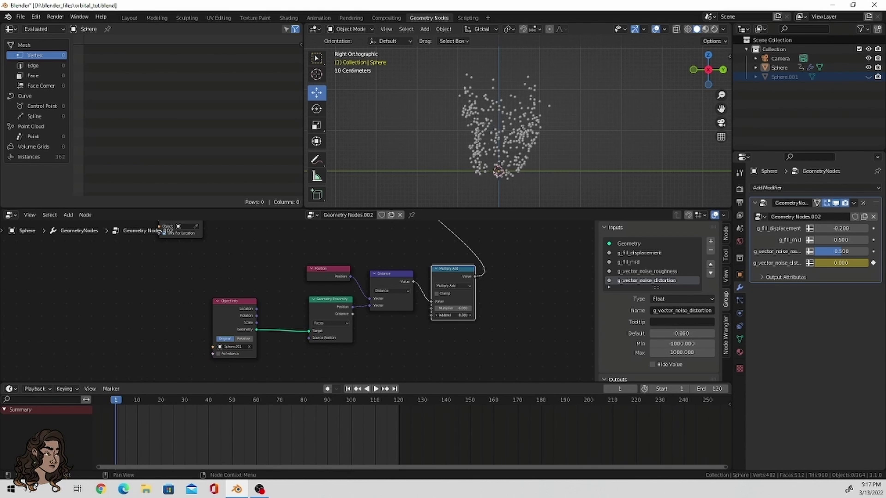
{"action": "left_click_drag", "start_coordinate": [461, 315], "coordinate": [464, 315]}
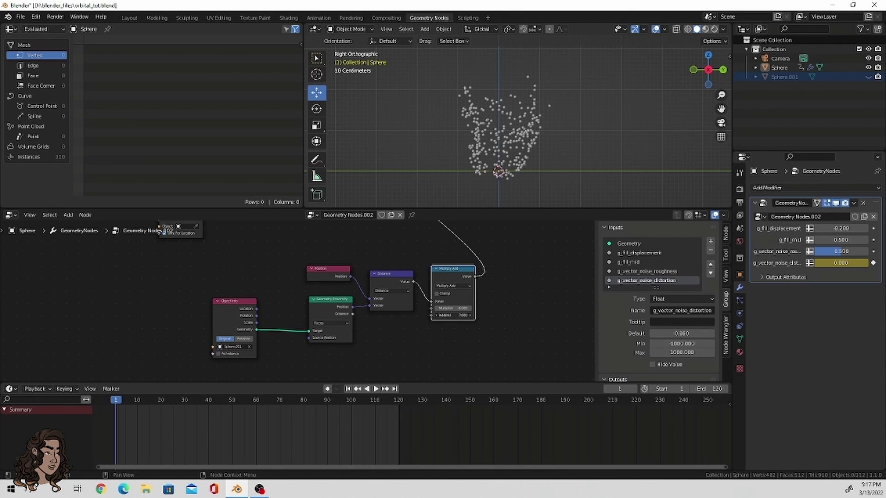
{"action": "mouse_move", "coordinate": [523, 148]}
{"action": "middle_mouse_down"}
{"action": "mouse_move", "coordinate": [419, 151]}
{"action": "mouse_move", "coordinate": [503, 154]}
{"action": "mouse_move", "coordinate": [537, 144]}
{"action": "middle_mouse_up"}
{"action": "left_click", "coordinate": [470, 308]}
{"action": "left_click", "coordinate": [470, 308]}
{"action": "left_click", "coordinate": [470, 308]}
{"action": "left_click", "coordinate": [469, 316]}
{"action": "left_click", "coordinate": [470, 316]}
{"action": "left_click", "coordinate": [470, 316]}
{"action": "left_click", "coordinate": [470, 316]}
{"action": "left_click", "coordinate": [470, 316]}
{"action": "left_click", "coordinate": [470, 316]}
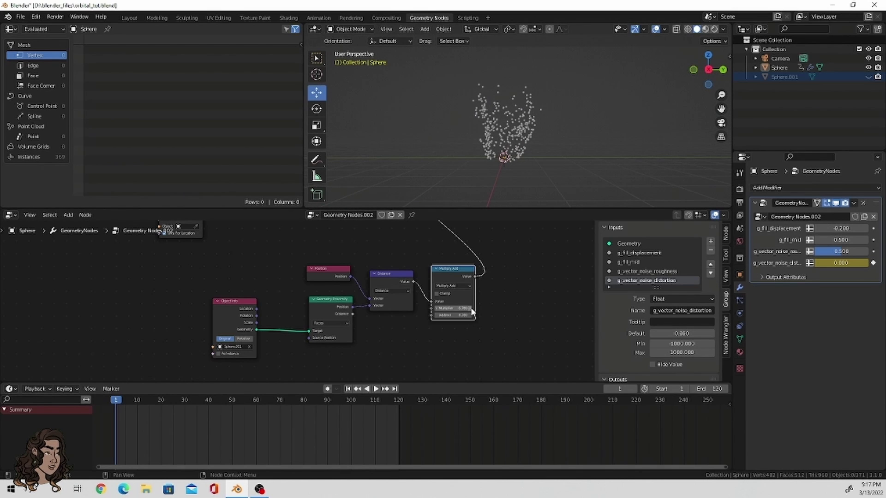
{"action": "left_click_drag", "start_coordinate": [470, 307], "coordinate": [469, 312]}
{"action": "middle_click_drag", "start_coordinate": [543, 148], "coordinate": [560, 160]}
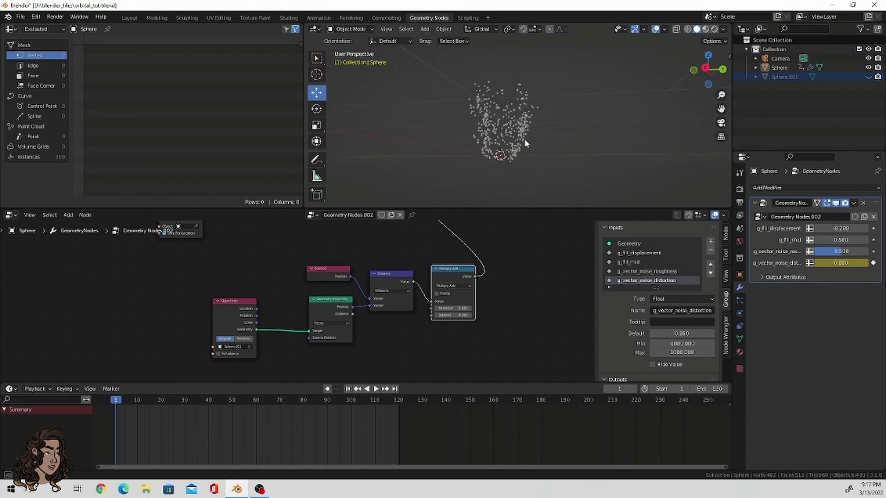
{"action": "middle_click_drag", "start_coordinate": [516, 137], "coordinate": [547, 154]}
Raise g_vector_noise_distortion and play the animation briefly to preview the cloud.
{"action": "left_click_drag", "start_coordinate": [840, 262], "coordinate": [758, 256]}
{"action": "key", "text": "space"}
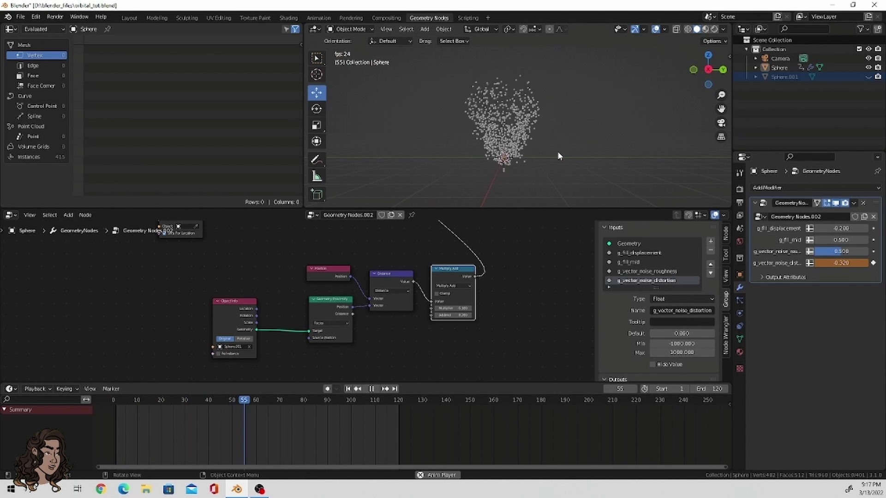
{"action": "scroll", "coordinate": [551, 150], "scroll_direction": "up", "scroll_amount": 3}
{"action": "scroll", "coordinate": [546, 156], "scroll_direction": "down", "scroll_amount": 3}
{"action": "key", "text": "space"}
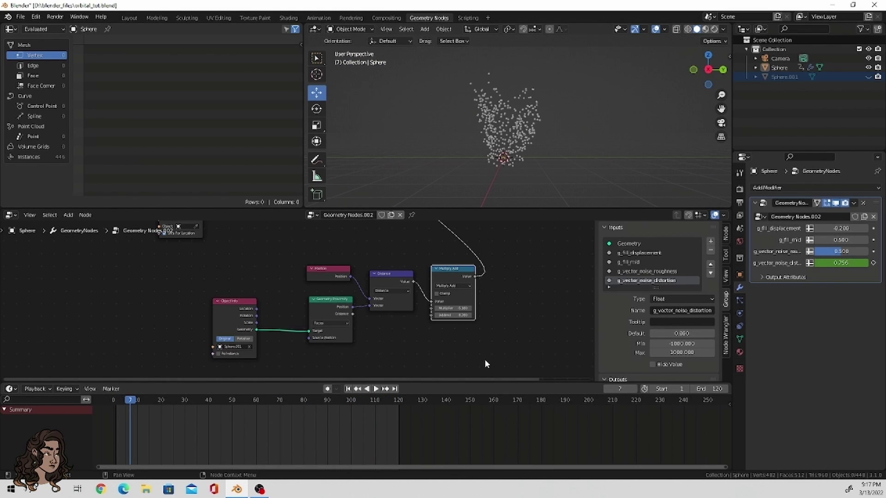
Duplicate the Multiply Add node and move the Distance node beside Geometry Proximity.
{"action": "middle_click_drag", "start_coordinate": [480, 359], "coordinate": [435, 328]}
{"action": "key", "text": "shift+a"}
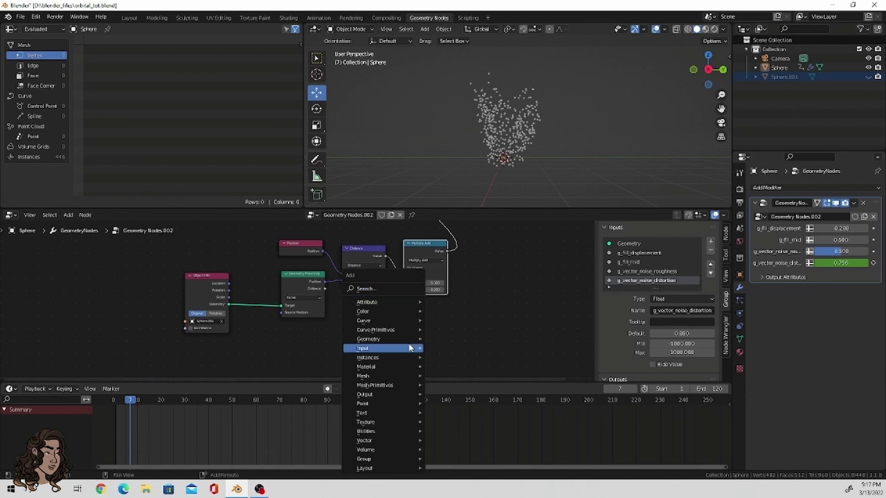
{"action": "key", "text": "Escape"}
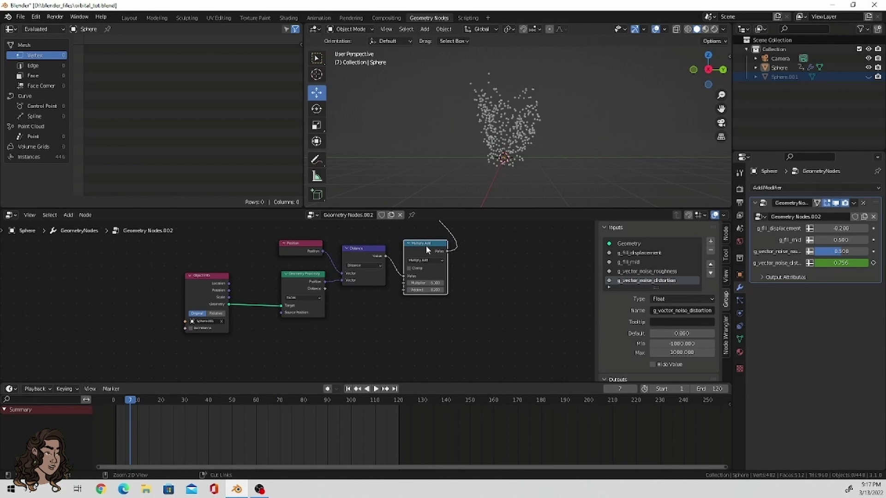
{"action": "key", "text": "shift+d"}
{"action": "left_click", "coordinate": [420, 318]}
{"action": "left_click_drag", "start_coordinate": [385, 254], "coordinate": [373, 287]}
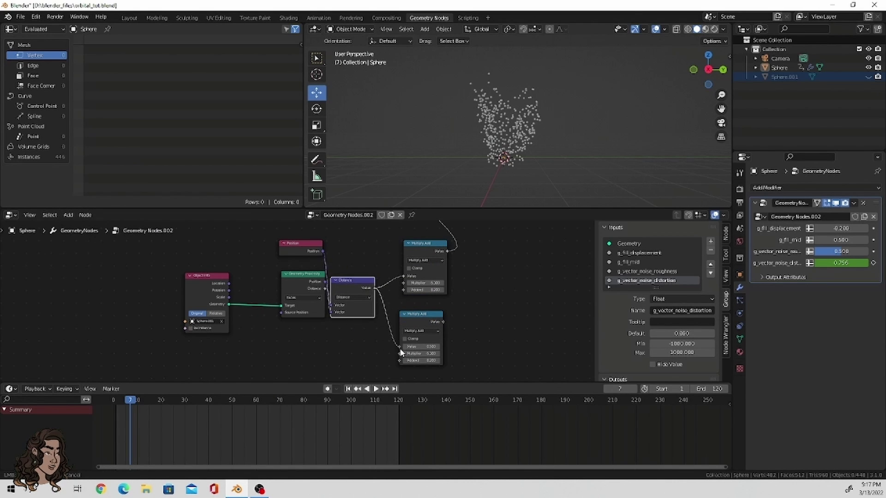
{"action": "middle_click_drag", "start_coordinate": [413, 342], "coordinate": [413, 300]}
Add a Random Value node to the tree.
{"action": "key", "text": "shift+a"}
{"action": "left_click", "coordinate": [356, 288]}
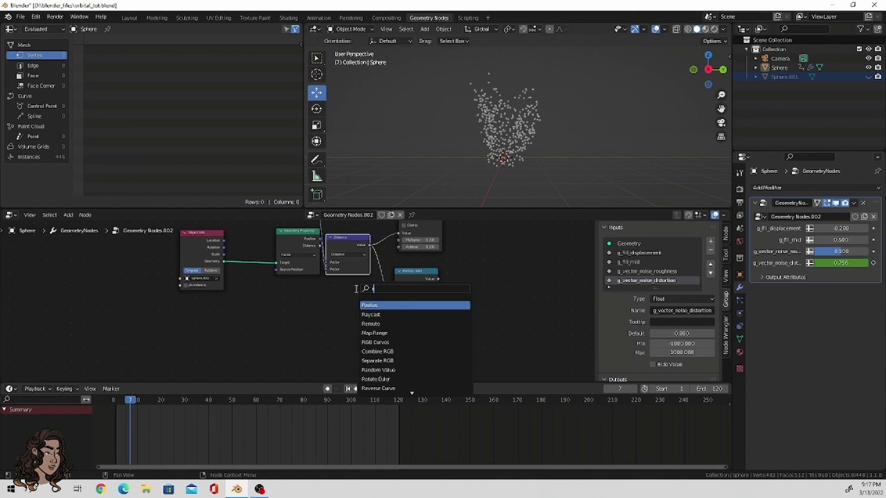
{"action": "type", "text": "rand"}
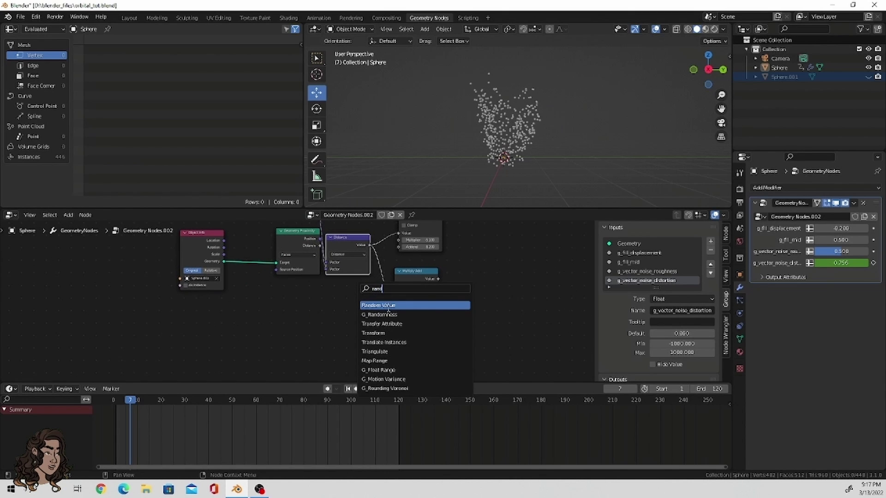
{"action": "left_click", "coordinate": [388, 308]}
{"action": "left_click", "coordinate": [299, 331]}
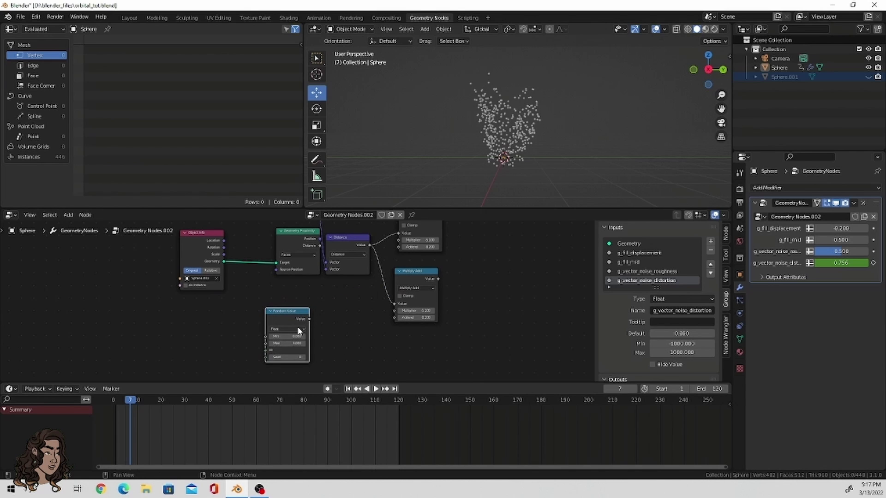
Add a Map Range node and link Random Value's Value into it.
{"action": "key", "text": "shift+a"}
{"action": "left_click", "coordinate": [324, 290]}
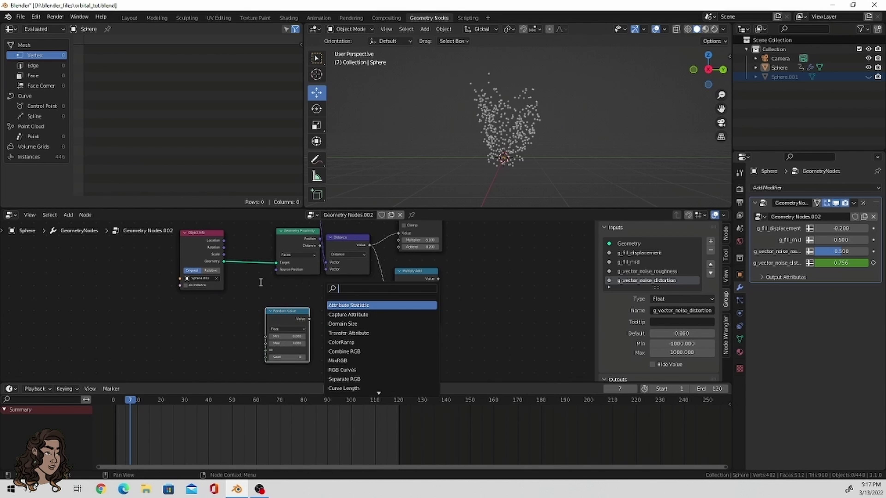
{"action": "type", "text": "m"}
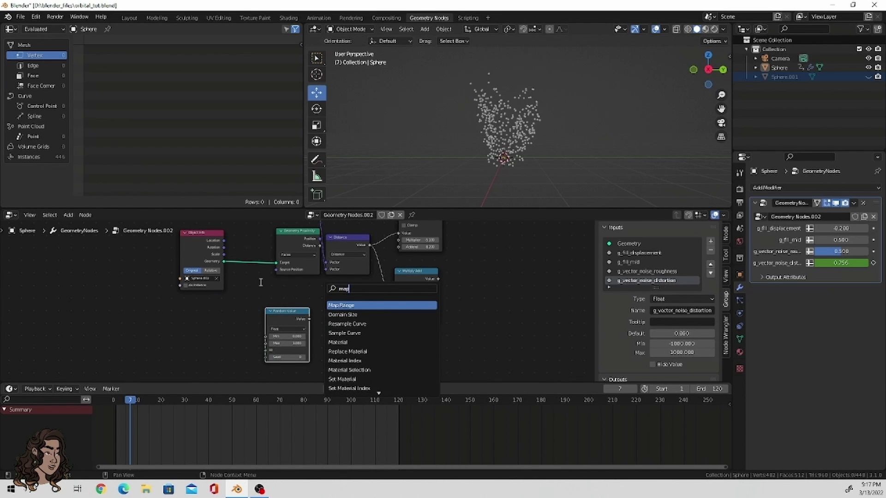
{"action": "type", "text": "ap"}
{"action": "key", "text": "Return"}
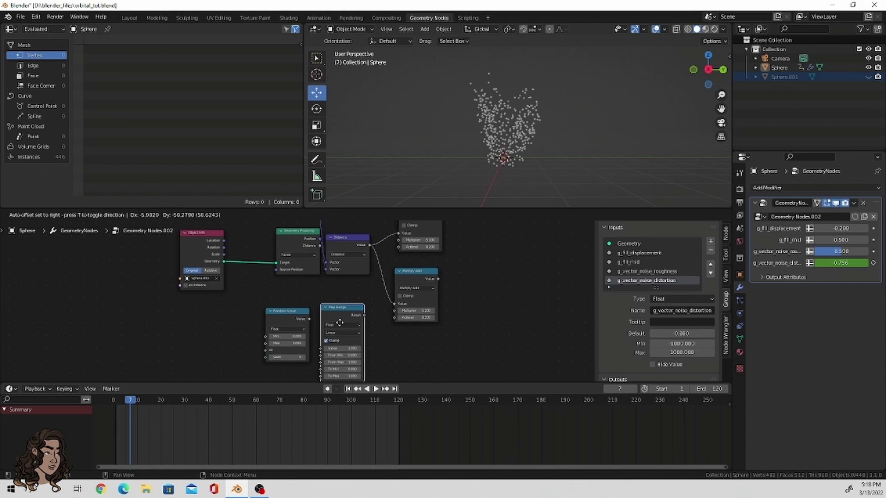
{"action": "left_click", "coordinate": [340, 323]}
{"action": "scroll", "coordinate": [323, 322], "scroll_direction": "down", "scroll_amount": 1}
{"action": "left_click_drag", "start_coordinate": [300, 319], "coordinate": [311, 336]}
{"action": "left_click_drag", "start_coordinate": [283, 309], "coordinate": [256, 321]}
{"action": "left_click_drag", "start_coordinate": [323, 302], "coordinate": [313, 309]}
Add a Multiply Add node, duplicate it as a Multiply node, and feed Map Range's Result into it.
{"action": "key", "text": "shift+a"}
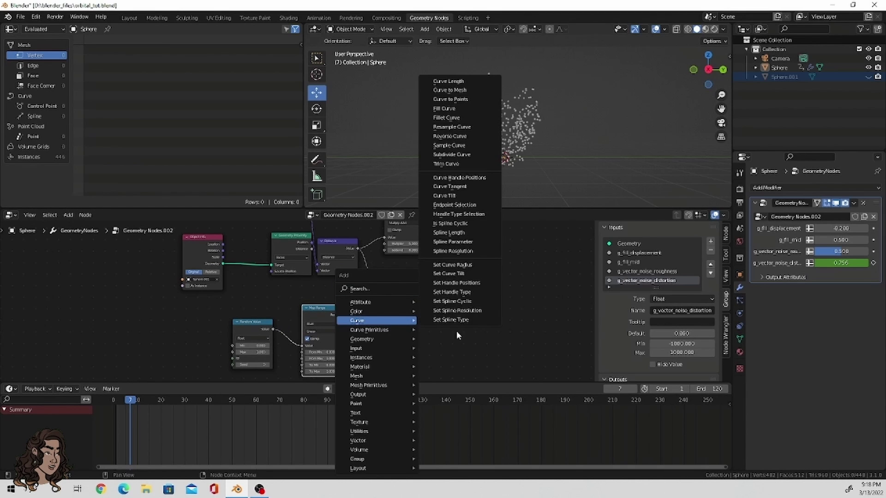
{"action": "left_click", "coordinate": [381, 286]}
{"action": "left_click", "coordinate": [398, 282]}
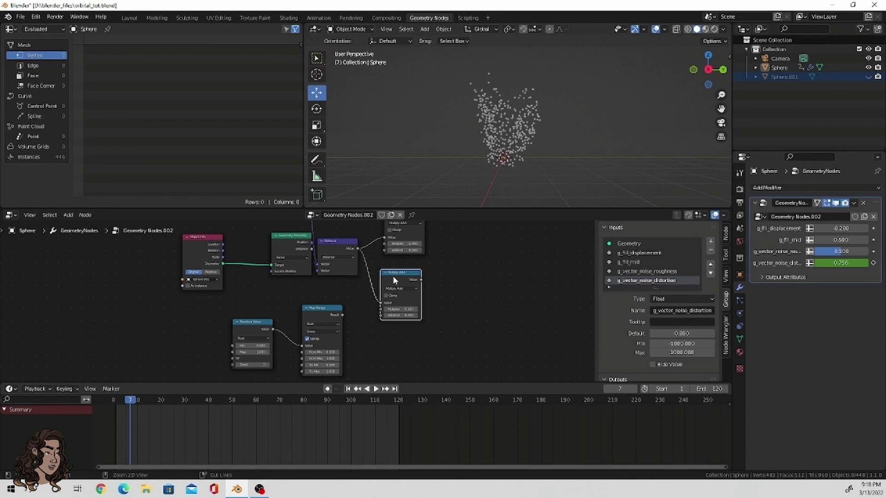
{"action": "key", "text": "shift+d"}
{"action": "left_click", "coordinate": [394, 337]}
{"action": "left_click", "coordinate": [408, 351]}
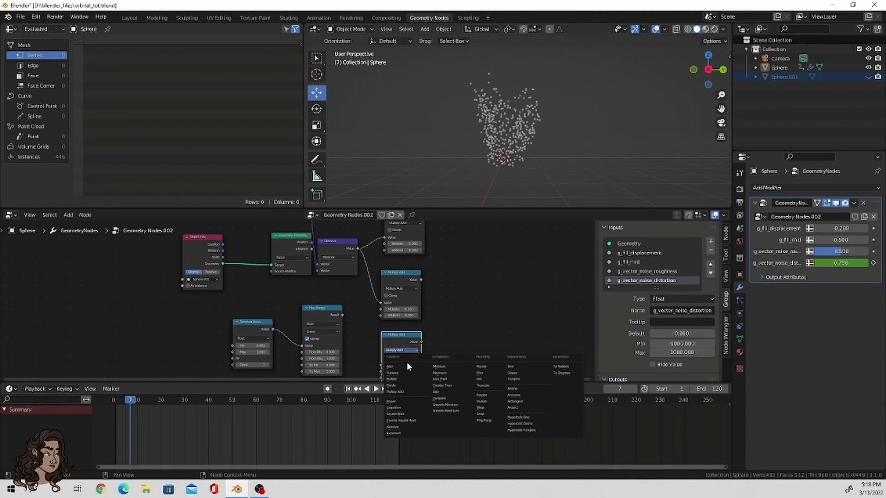
{"action": "left_click", "coordinate": [400, 378]}
{"action": "middle_click_drag", "start_coordinate": [376, 319], "coordinate": [356, 291]}
{"action": "scroll", "coordinate": [343, 292], "scroll_direction": "up", "scroll_amount": 3}
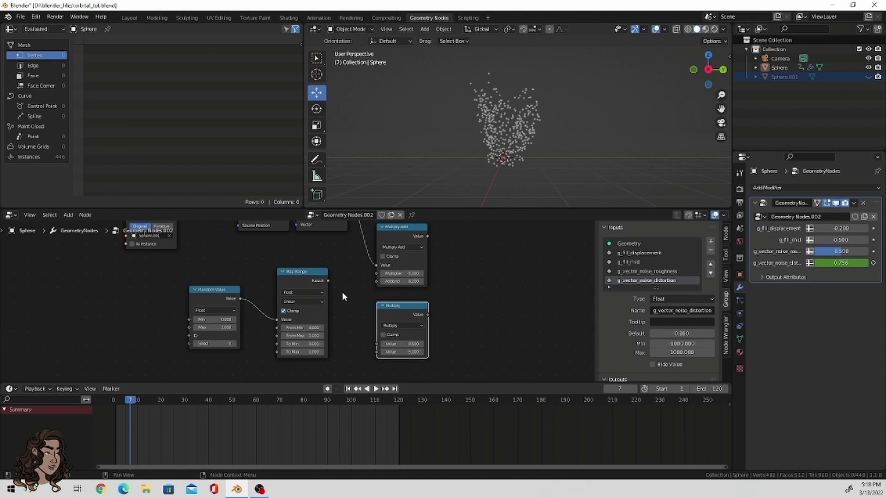
{"action": "left_click_drag", "start_coordinate": [337, 384], "coordinate": [337, 426]}
{"action": "left_click_drag", "start_coordinate": [327, 301], "coordinate": [377, 366]}
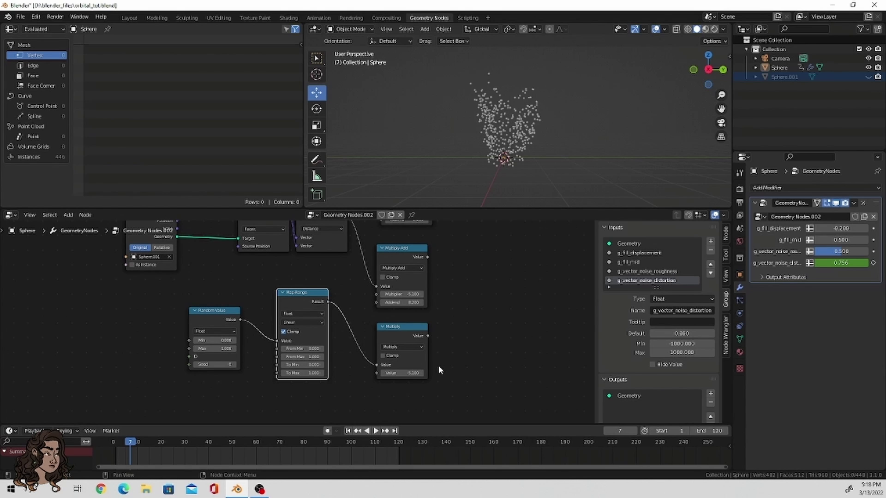
{"action": "middle_click_drag", "start_coordinate": [440, 371], "coordinate": [372, 364]}
Add a Combine XYZ node and connect the Multiply output to its X input.
{"action": "key", "text": "shift+a"}
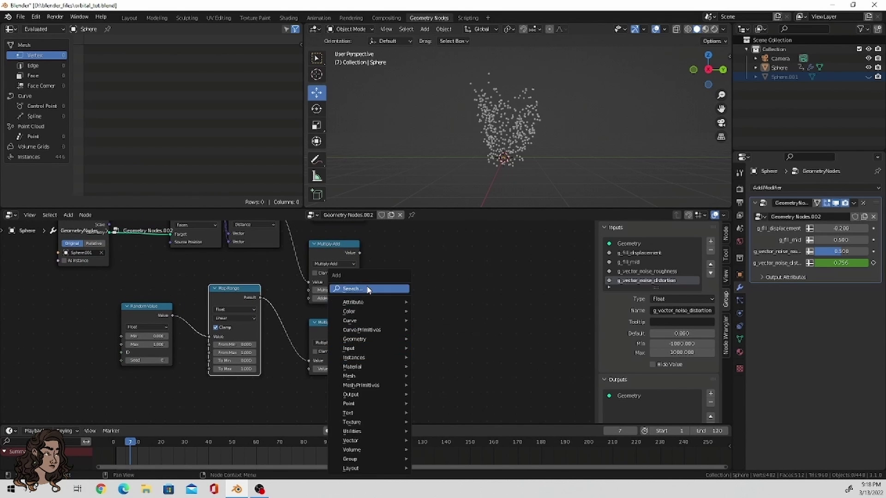
{"action": "left_click", "coordinate": [367, 289]}
{"action": "type", "text": "com"}
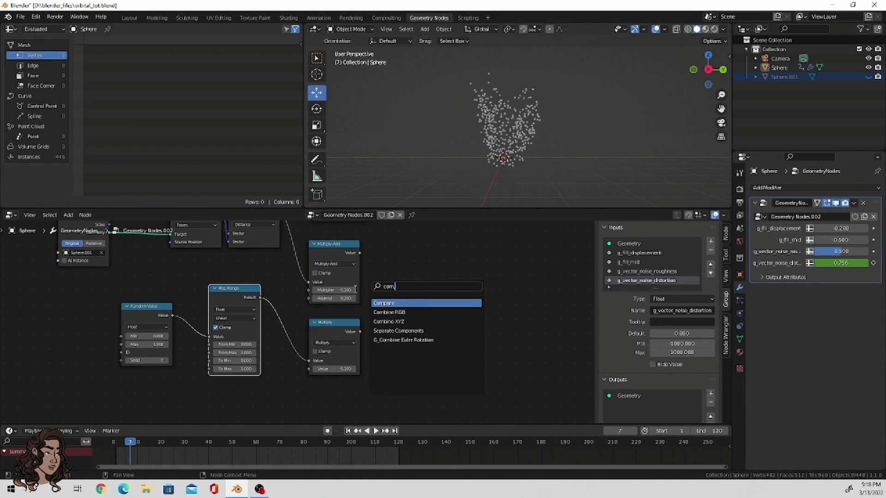
{"action": "key", "text": "Down"}
{"action": "key", "text": "Down"}
{"action": "key", "text": "Return"}
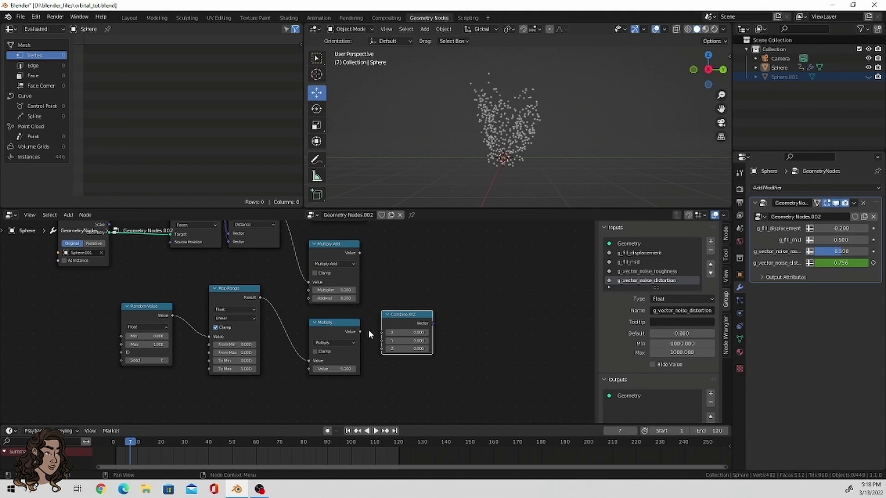
{"action": "left_click_drag", "start_coordinate": [359, 331], "coordinate": [382, 341]}
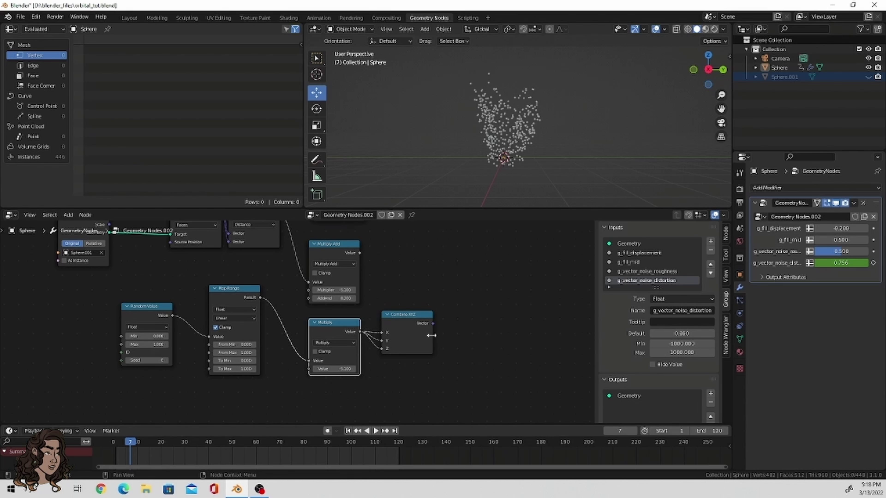
{"action": "scroll", "coordinate": [423, 304], "scroll_direction": "down", "scroll_amount": 3}
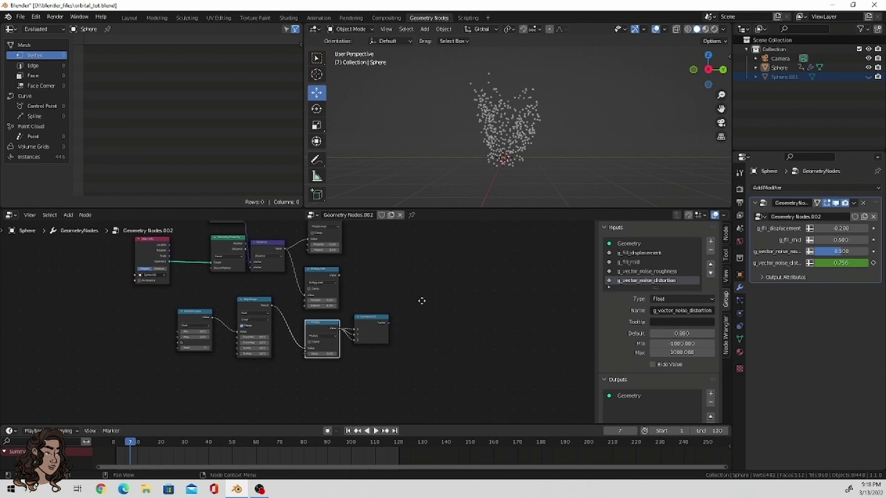
{"action": "middle_click_drag", "start_coordinate": [420, 301], "coordinate": [423, 375]}
{"action": "scroll", "coordinate": [418, 366], "scroll_direction": "down", "scroll_amount": 3}
Link the Combine XYZ vector into Instance on Points Scale.
{"action": "left_click_drag", "start_coordinate": [352, 232], "coordinate": [394, 293]}
{"action": "left_click", "coordinate": [393, 293]}
{"action": "scroll", "coordinate": [416, 331], "scroll_direction": "up", "scroll_amount": 2}
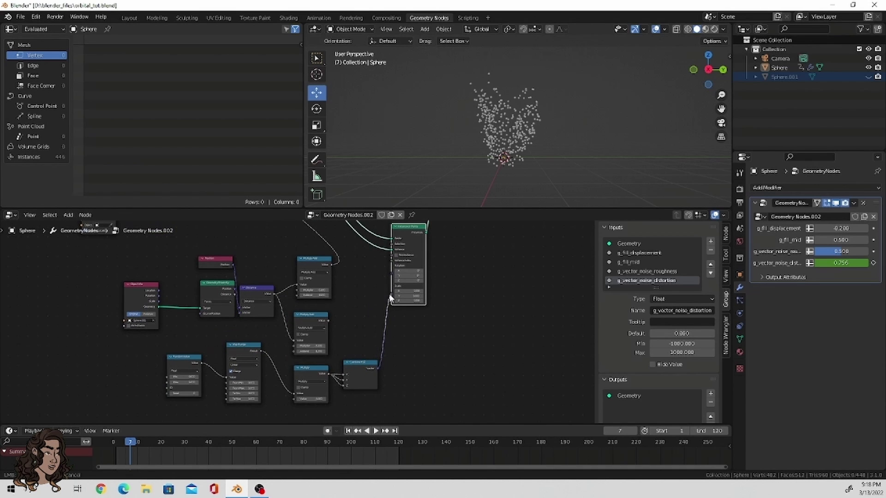
{"action": "left_click_drag", "start_coordinate": [392, 299], "coordinate": [390, 300]}
{"action": "middle_click_drag", "start_coordinate": [396, 360], "coordinate": [413, 312]}
{"action": "scroll", "coordinate": [353, 330], "scroll_direction": "up", "scroll_amount": 6}
Set Random Value Max to about 2.000 and preview the animation.
{"action": "left_click_drag", "start_coordinate": [349, 369], "coordinate": [238, 369]}
{"action": "key", "text": "ctrl+z"}
{"action": "mouse_move", "coordinate": [146, 343]}
{"action": "left_mouse_down"}
{"action": "mouse_move", "coordinate": [156, 343]}
{"action": "mouse_move", "coordinate": [145, 343]}
{"action": "left_mouse_up"}
{"action": "scroll", "coordinate": [545, 141], "scroll_direction": "up", "scroll_amount": 2}
{"action": "middle_click_drag", "start_coordinate": [541, 146], "coordinate": [531, 161]}
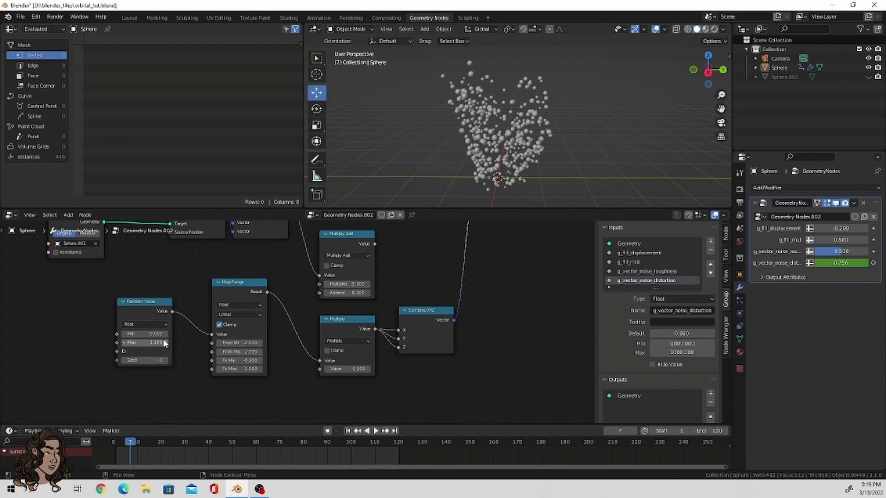
{"action": "key", "text": "space"}
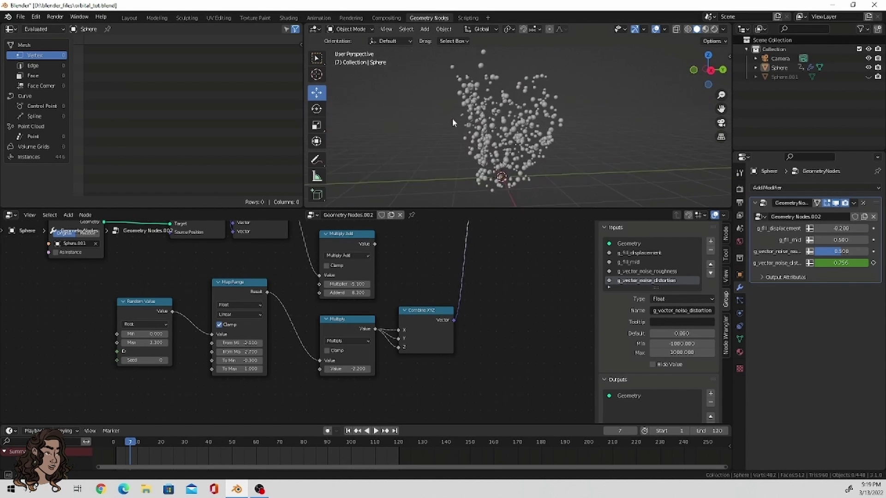
{"action": "middle_click_drag", "start_coordinate": [546, 147], "coordinate": [515, 188]}
{"action": "key", "text": "space"}
Lower Map Range To Max to -0.300, lower From Min, and set Multiply to 2.000.
{"action": "left_click_drag", "start_coordinate": [251, 369], "coordinate": [260, 353]}
{"action": "middle_click_drag", "start_coordinate": [588, 140], "coordinate": [522, 181]}
{"action": "key", "text": "space"}
{"action": "key", "text": "space"}
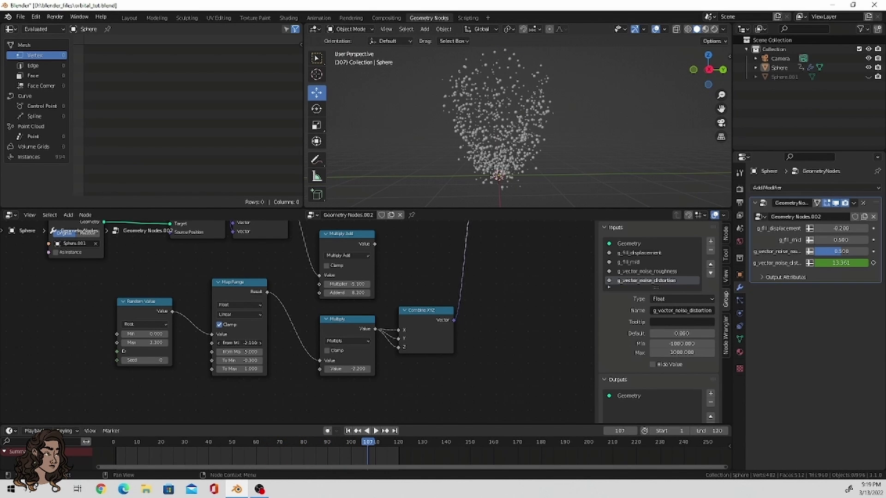
{"action": "left_click_drag", "start_coordinate": [240, 343], "coordinate": [244, 371]}
{"action": "mouse_move", "coordinate": [352, 364]}
{"action": "left_mouse_down"}
{"action": "mouse_move", "coordinate": [376, 370]}
{"action": "mouse_move", "coordinate": [350, 369]}
{"action": "mouse_move", "coordinate": [364, 362]}
{"action": "left_mouse_up"}
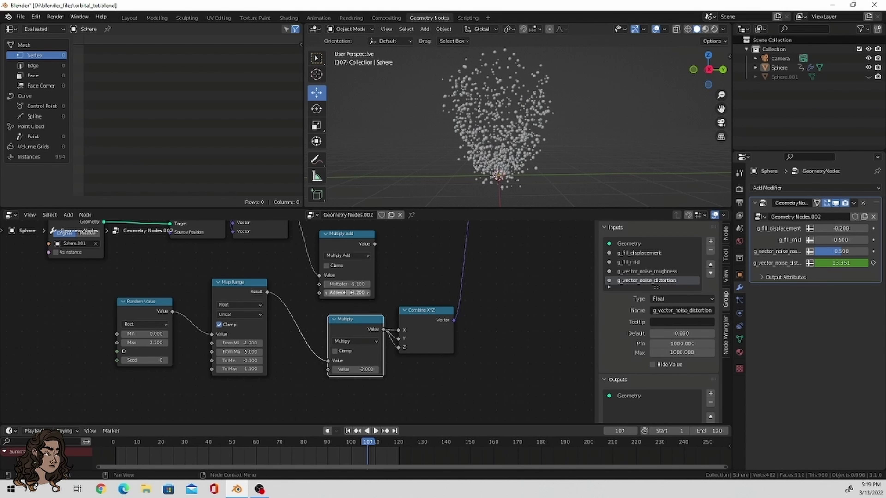
{"action": "middle_click_drag", "start_coordinate": [347, 292], "coordinate": [343, 358]}
{"action": "scroll", "coordinate": [365, 328], "scroll_direction": "down", "scroll_amount": 2}
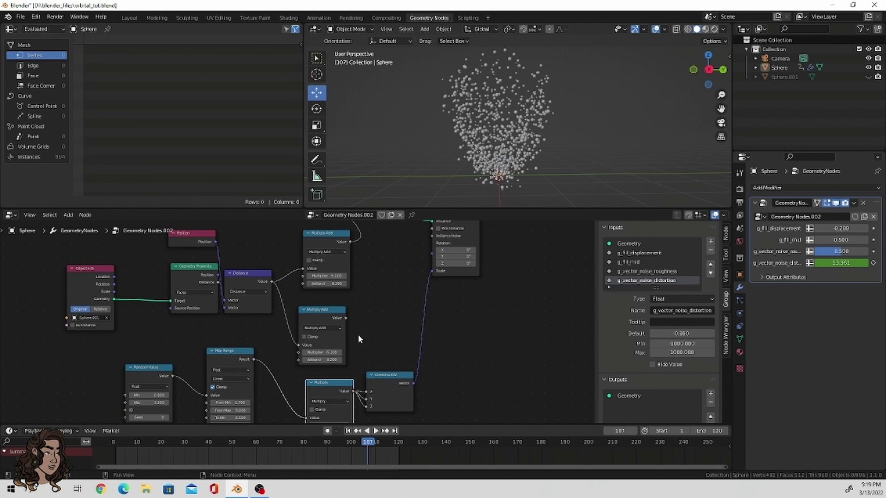
{"action": "middle_click_drag", "start_coordinate": [359, 335], "coordinate": [363, 323]}
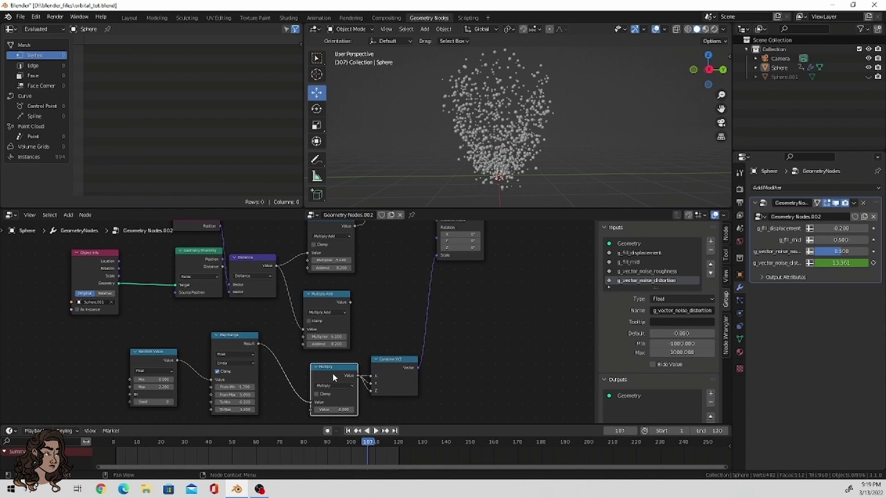
Feed the Multiply Add result into the Multiply node and rearrange Multiply and Combine XYZ.
{"action": "mouse_move", "coordinate": [304, 404]}
{"action": "left_mouse_down"}
{"action": "mouse_move", "coordinate": [298, 410]}
{"action": "mouse_move", "coordinate": [311, 397]}
{"action": "left_mouse_up"}
{"action": "left_click_drag", "start_coordinate": [351, 289], "coordinate": [310, 389]}
{"action": "left_click_drag", "start_coordinate": [313, 293], "coordinate": [296, 284]}
{"action": "middle_click_drag", "start_coordinate": [382, 318], "coordinate": [420, 309]}
{"action": "left_click", "coordinate": [435, 337]}
{"action": "left_click_drag", "start_coordinate": [435, 341], "coordinate": [510, 332]}
{"action": "left_click_drag", "start_coordinate": [358, 357], "coordinate": [418, 340]}
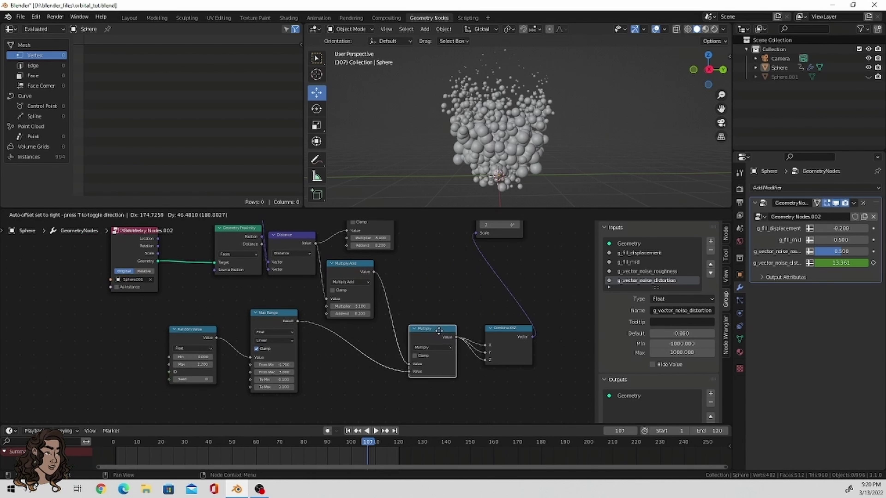
Set Multiply Add multiplier 4.400, addend 3.300, Map Range To Max 1.700, To Min 0.200, then play.
{"action": "mouse_move", "coordinate": [350, 307]}
{"action": "left_mouse_down"}
{"action": "mouse_move", "coordinate": [328, 306]}
{"action": "mouse_move", "coordinate": [392, 314]}
{"action": "mouse_move", "coordinate": [304, 307]}
{"action": "mouse_move", "coordinate": [345, 306]}
{"action": "left_mouse_up"}
{"action": "middle_click_drag", "start_coordinate": [465, 157], "coordinate": [380, 295]}
{"action": "left_click_drag", "start_coordinate": [367, 315], "coordinate": [369, 315]}
{"action": "middle_click_drag", "start_coordinate": [498, 193], "coordinate": [443, 208]}
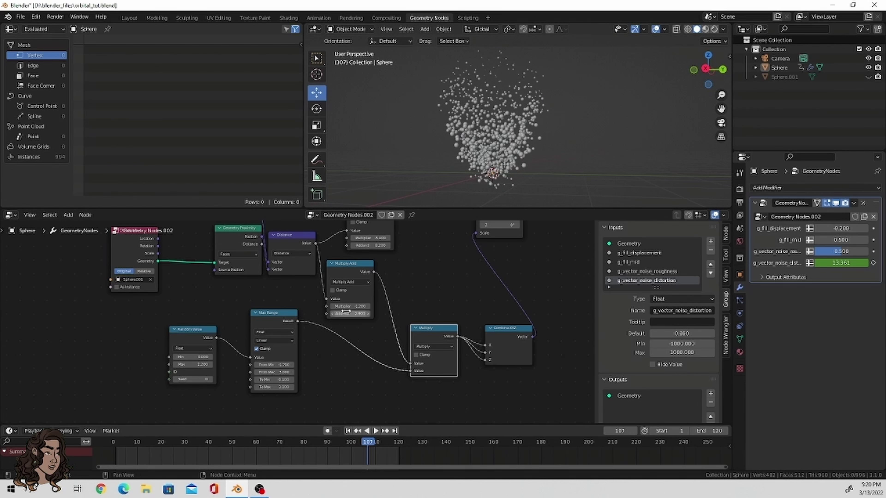
{"action": "left_click_drag", "start_coordinate": [358, 313], "coordinate": [351, 314]}
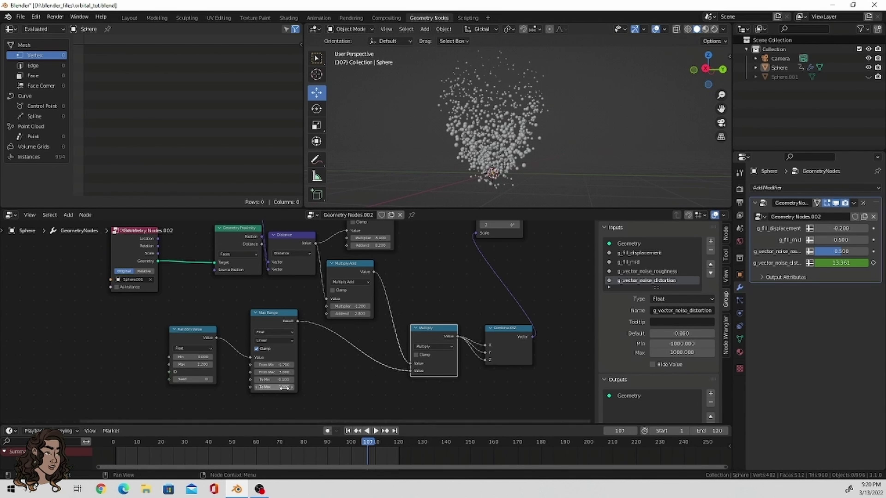
{"action": "mouse_move", "coordinate": [277, 388]}
{"action": "left_mouse_down"}
{"action": "mouse_move", "coordinate": [293, 388]}
{"action": "mouse_move", "coordinate": [277, 387]}
{"action": "mouse_move", "coordinate": [283, 379]}
{"action": "left_mouse_up"}
{"action": "middle_click_drag", "start_coordinate": [569, 141], "coordinate": [605, 142]}
{"action": "key", "text": "space"}
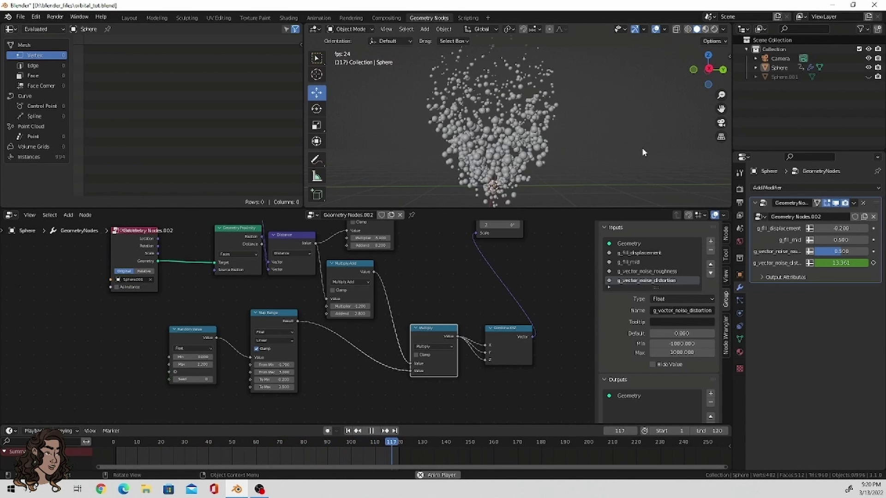
Replay the animation while orbiting around the sphere cloud.
{"action": "key", "text": "space"}
{"action": "mouse_move", "coordinate": [638, 148]}
{"action": "middle_mouse_down"}
{"action": "mouse_move", "coordinate": [553, 140]}
{"action": "mouse_move", "coordinate": [642, 153]}
{"action": "middle_mouse_up"}
{"action": "key", "text": "space"}
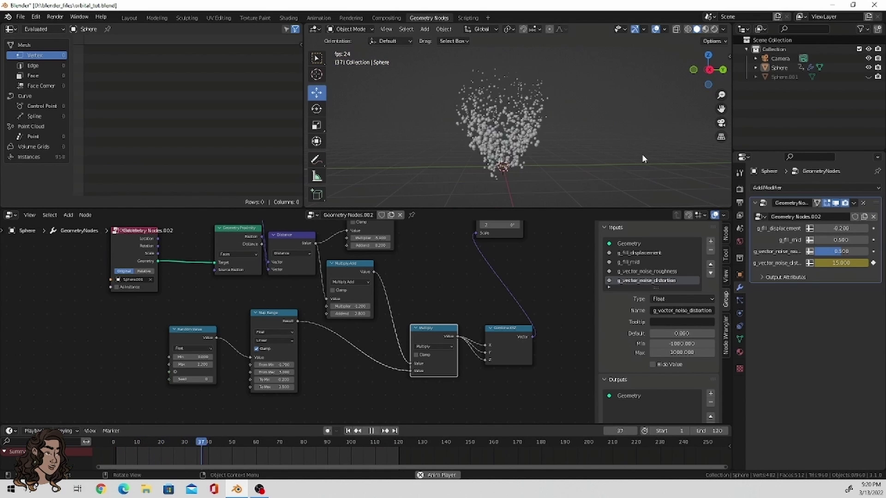
{"action": "scroll", "coordinate": [587, 149], "scroll_direction": "down", "scroll_amount": 1}
{"action": "mouse_move", "coordinate": [587, 149]}
{"action": "middle_mouse_down"}
{"action": "mouse_move", "coordinate": [536, 141]}
{"action": "mouse_move", "coordinate": [576, 145]}
{"action": "middle_mouse_up"}
{"action": "key", "text": "space"}
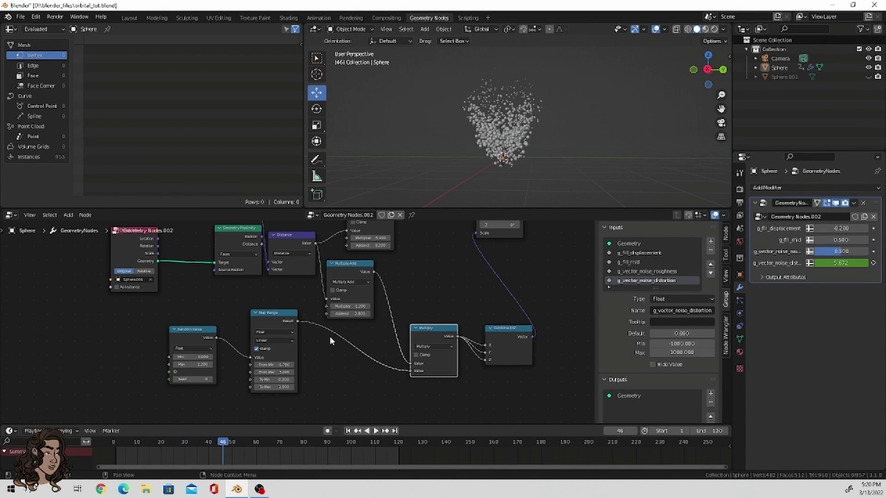
Try a -2.400 Multiply Add multiplier and a new Map Range From Min, undoing both.
{"action": "middle_click_drag", "start_coordinate": [347, 289], "coordinate": [361, 300]}
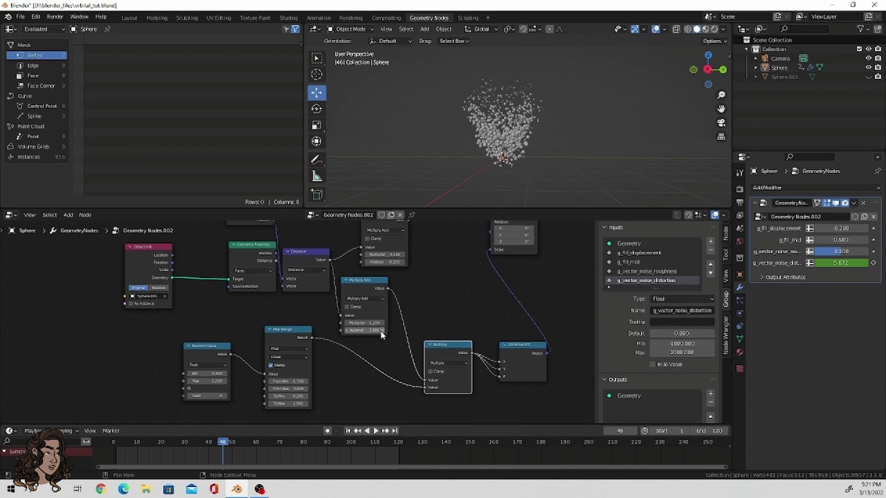
{"action": "left_click_drag", "start_coordinate": [365, 323], "coordinate": [349, 323]}
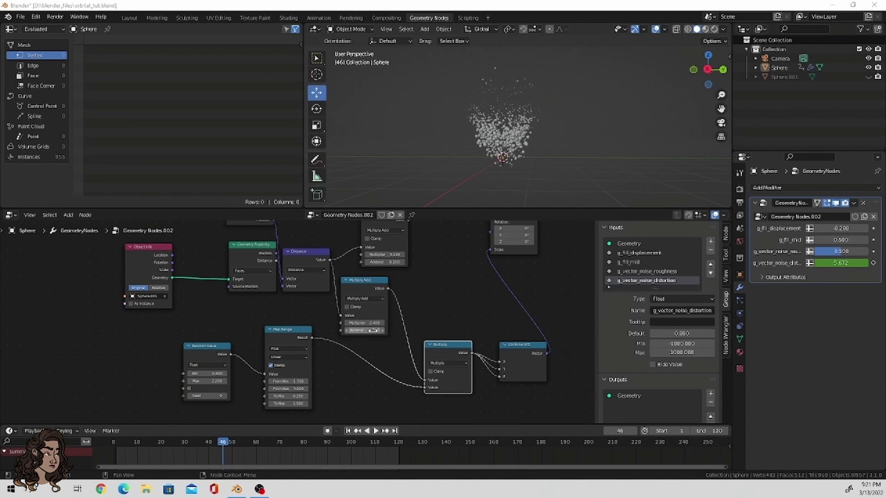
{"action": "key", "text": "ctrl+z"}
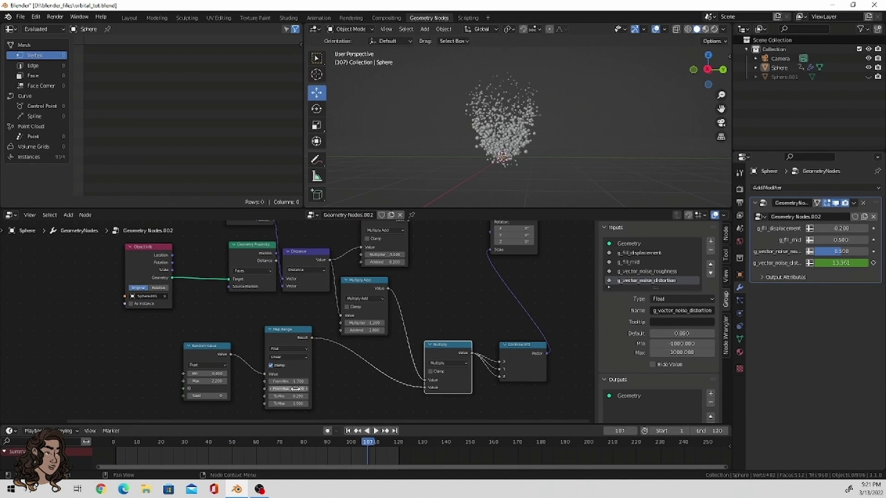
{"action": "left_click_drag", "start_coordinate": [281, 382], "coordinate": [296, 383]}
{"action": "key", "text": "ctrl+z"}
{"action": "middle_click_drag", "start_coordinate": [341, 340], "coordinate": [346, 316]}
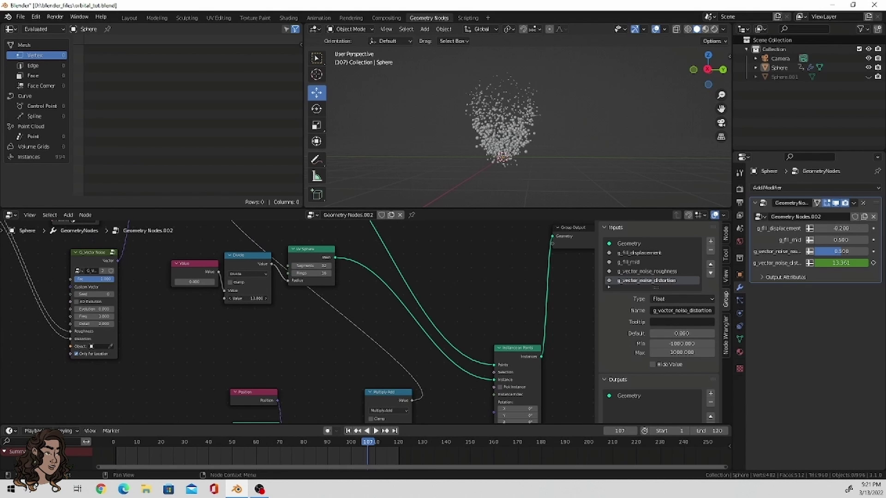
{"action": "middle_click_drag", "start_coordinate": [217, 279], "coordinate": [157, 397]}
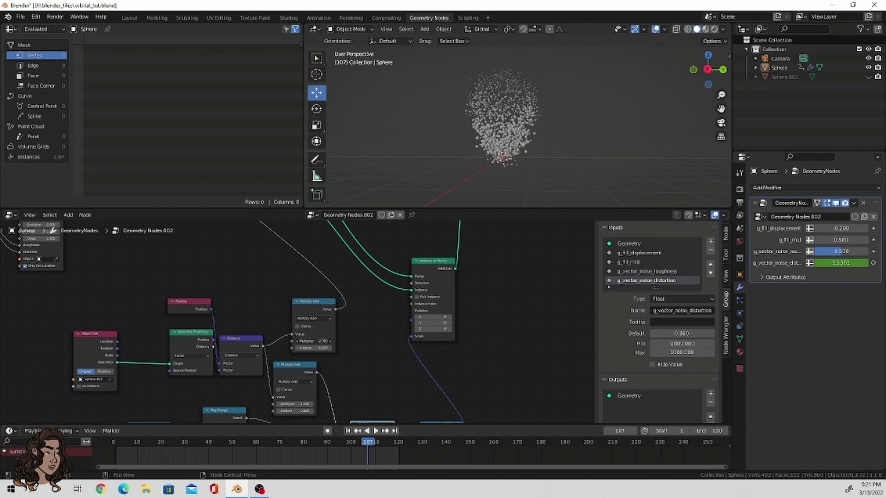
Make the upper Multiply Add multiplier more negative and replay to check the thinner cloud.
{"action": "left_click_drag", "start_coordinate": [314, 341], "coordinate": [305, 341]}
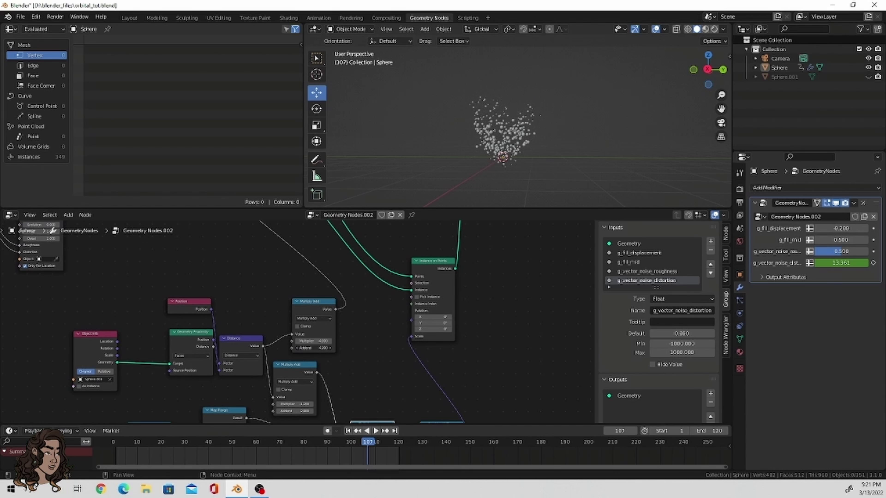
{"action": "key", "text": "space"}
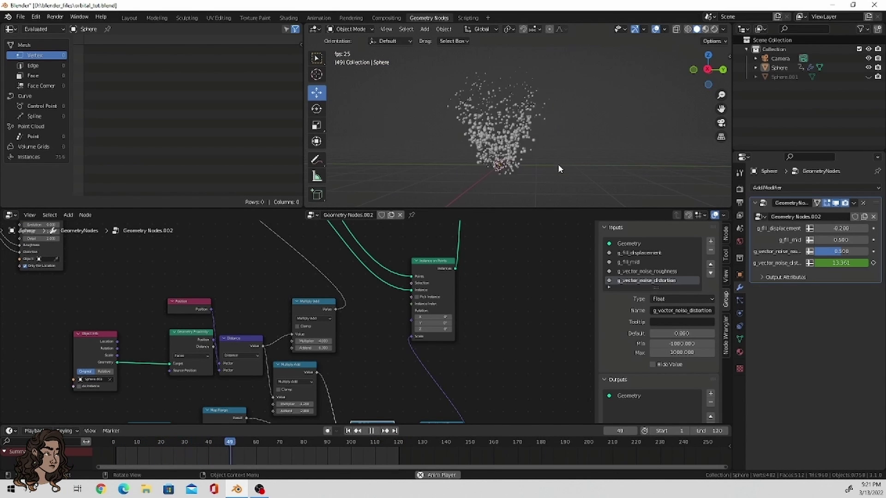
{"action": "key", "text": "space"}
Move the Group Output node beside Instance on Points.
{"action": "middle_click_drag", "start_coordinate": [544, 167], "coordinate": [526, 174]}
{"action": "middle_click_drag", "start_coordinate": [505, 251], "coordinate": [414, 338]}
{"action": "left_click_drag", "start_coordinate": [399, 246], "coordinate": [484, 360]}
Add a Set Material node from the 'set mat' search, linking Instance on Points to Group Output.
{"action": "key", "text": "shift+a"}
{"action": "left_click", "coordinate": [430, 287]}
{"action": "type", "text": "set mat"}
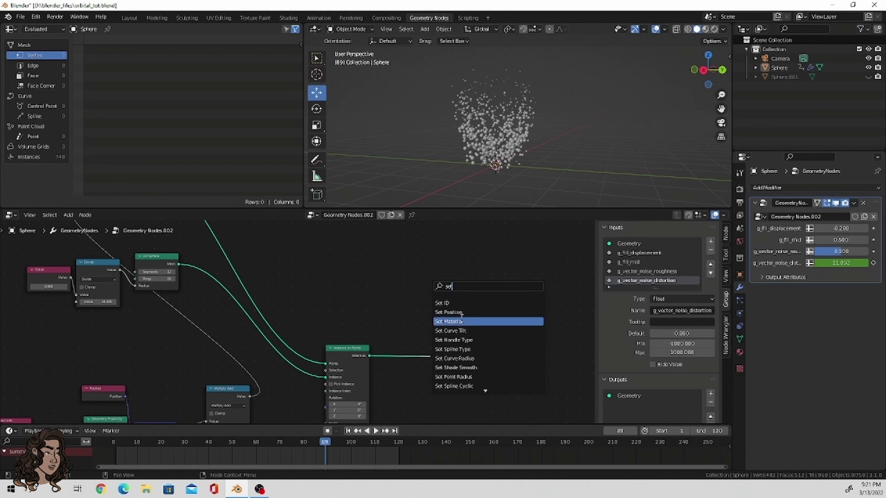
{"action": "key", "text": "Return"}
{"action": "left_click", "coordinate": [447, 368]}
{"action": "left_click_drag", "start_coordinate": [446, 368], "coordinate": [434, 374]}
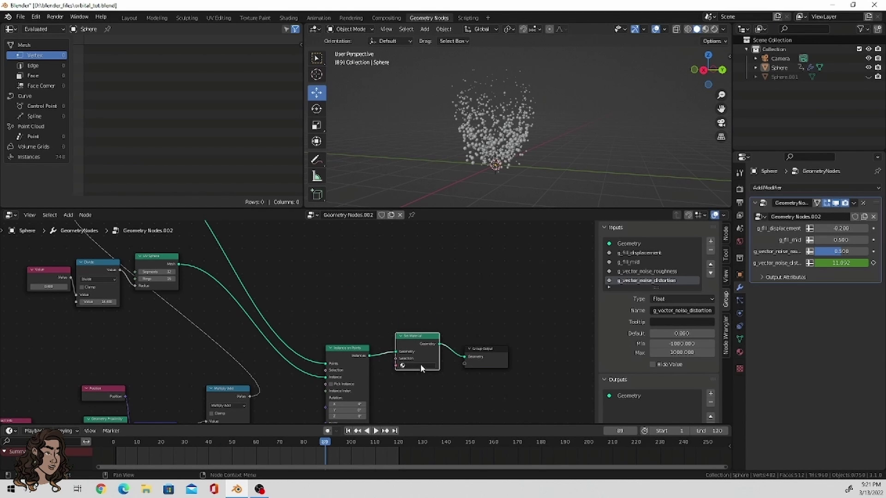
{"action": "left_click", "coordinate": [420, 366]}
{"action": "scroll", "coordinate": [417, 294], "scroll_direction": "down", "scroll_amount": 7}
{"action": "middle_click_drag", "start_coordinate": [412, 314], "coordinate": [552, 293]}
{"action": "scroll", "coordinate": [541, 299], "scroll_direction": "up", "scroll_amount": 1}
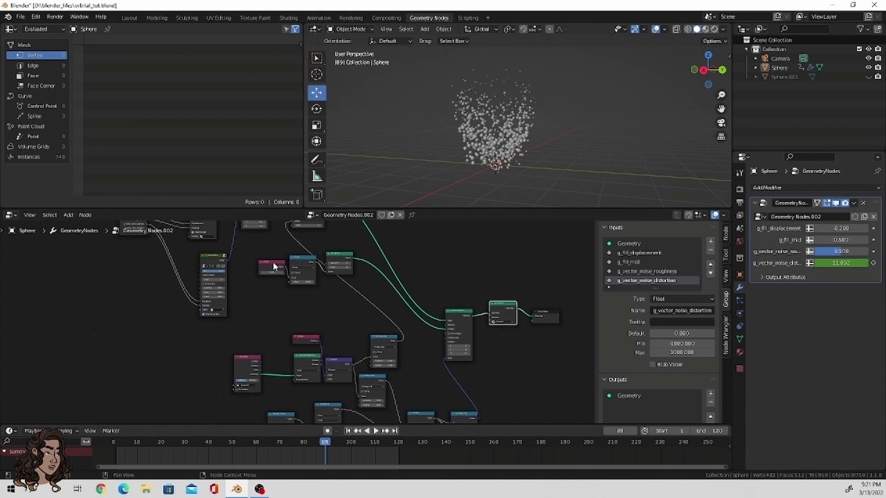
Expose Random Value Min and Map Range To Min and To Max as modifier inputs.
{"action": "middle_click_drag", "start_coordinate": [272, 262], "coordinate": [264, 330]}
{"action": "left_click_drag", "start_coordinate": [140, 256], "coordinate": [144, 372]}
{"action": "scroll", "coordinate": [243, 367], "scroll_direction": "down", "scroll_amount": 2}
{"action": "middle_click_drag", "start_coordinate": [244, 368], "coordinate": [269, 280]}
{"action": "scroll", "coordinate": [265, 281], "scroll_direction": "up", "scroll_amount": 2}
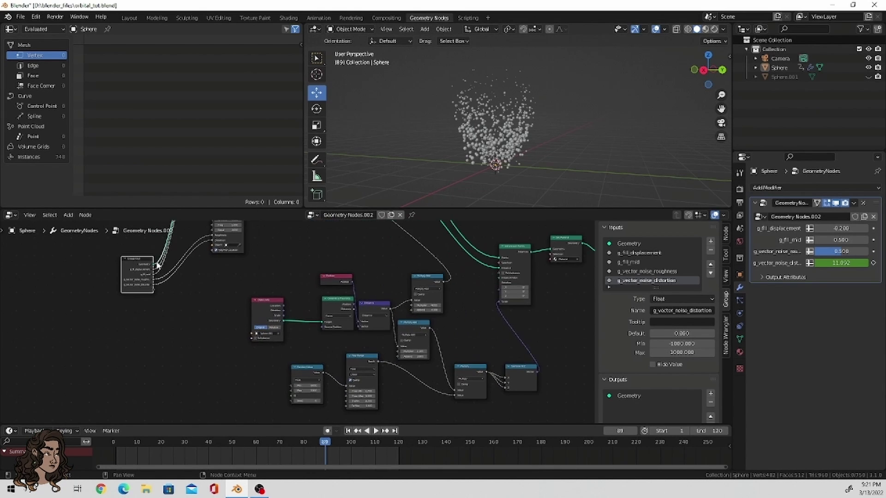
{"action": "left_click_drag", "start_coordinate": [153, 288], "coordinate": [292, 371]}
{"action": "left_click_drag", "start_coordinate": [292, 371], "coordinate": [292, 371]}
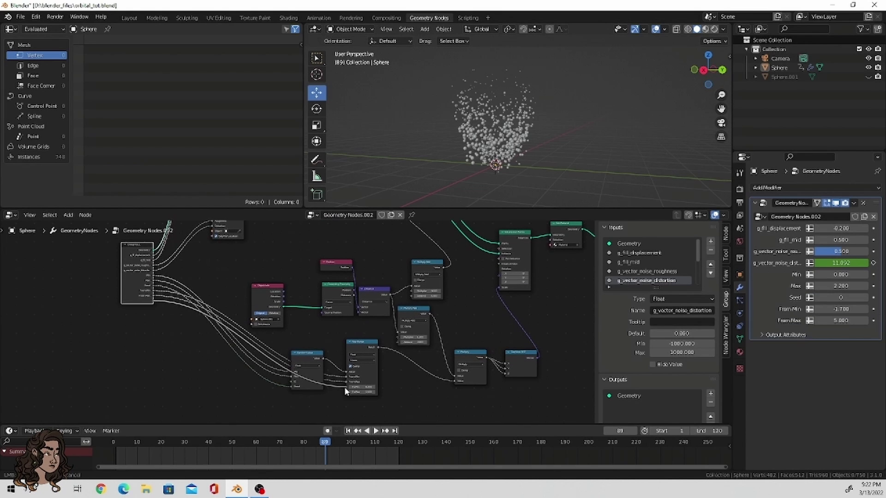
{"action": "left_click_drag", "start_coordinate": [344, 386], "coordinate": [346, 387]}
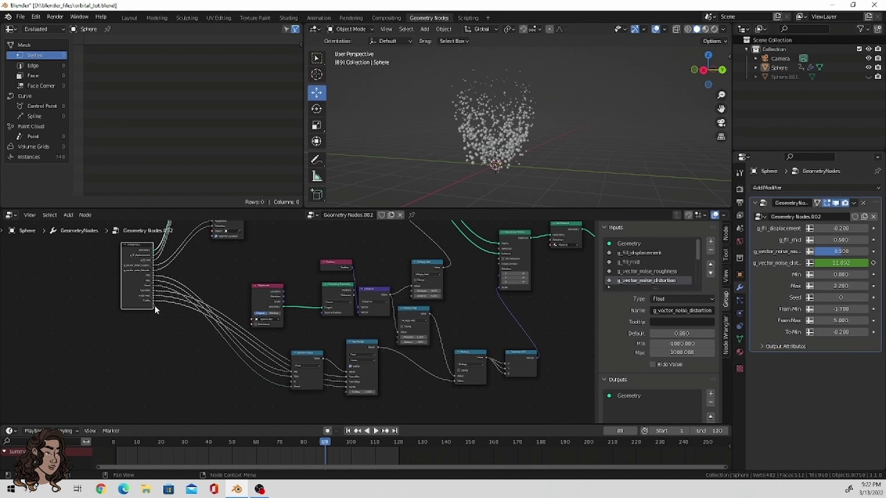
{"action": "left_click_drag", "start_coordinate": [154, 306], "coordinate": [346, 393]}
{"action": "left_click_drag", "start_coordinate": [346, 393], "coordinate": [346, 393]}
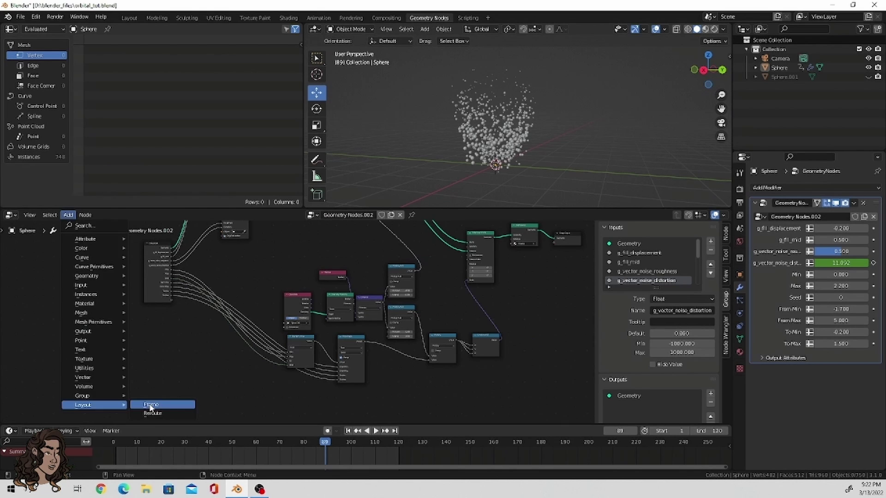
Add a Frame node and gather the random-value nodes inside it.
{"action": "left_click", "coordinate": [152, 406]}
{"action": "left_click", "coordinate": [254, 279]}
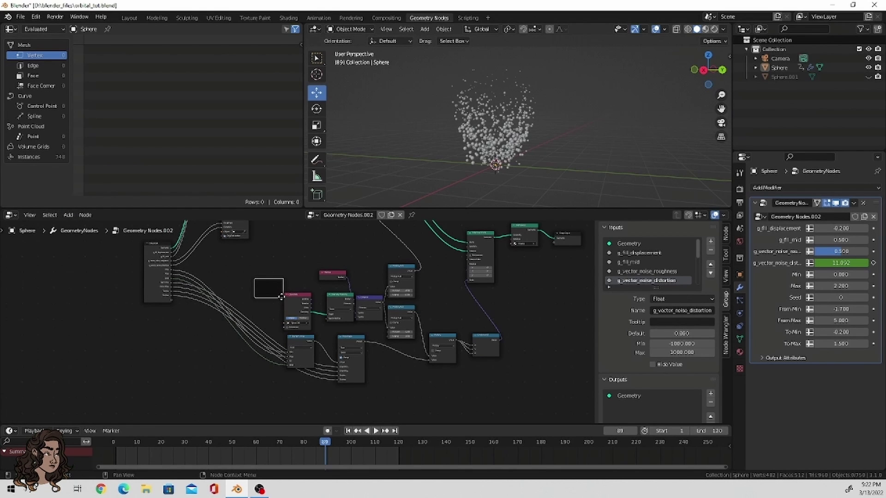
{"action": "left_click", "coordinate": [287, 305]}
{"action": "left_click", "coordinate": [286, 303]}
{"action": "left_click_drag", "start_coordinate": [286, 303], "coordinate": [265, 282]}
{"action": "middle_click_drag", "start_coordinate": [437, 295], "coordinate": [459, 331]}
In Layout's front view, select the Sphere and paste in Sphere.002 and Sphere.003.
{"action": "scroll", "coordinate": [459, 330], "scroll_direction": "up", "scroll_amount": 1}
{"action": "scroll", "coordinate": [571, 151], "scroll_direction": "down", "scroll_amount": 1}
{"action": "middle_click_drag", "start_coordinate": [571, 151], "coordinate": [360, 150]}
{"action": "left_click", "coordinate": [122, 17]}
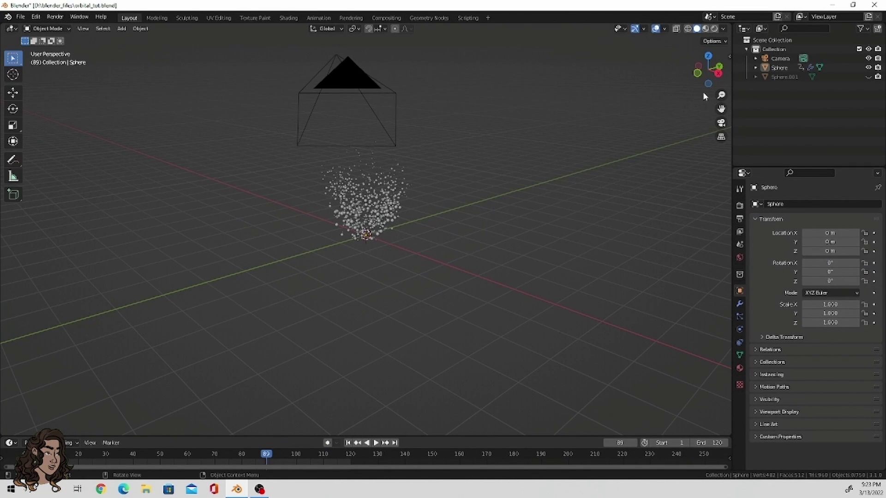
{"action": "key", "text": "KP_1"}
{"action": "left_click", "coordinate": [378, 203]}
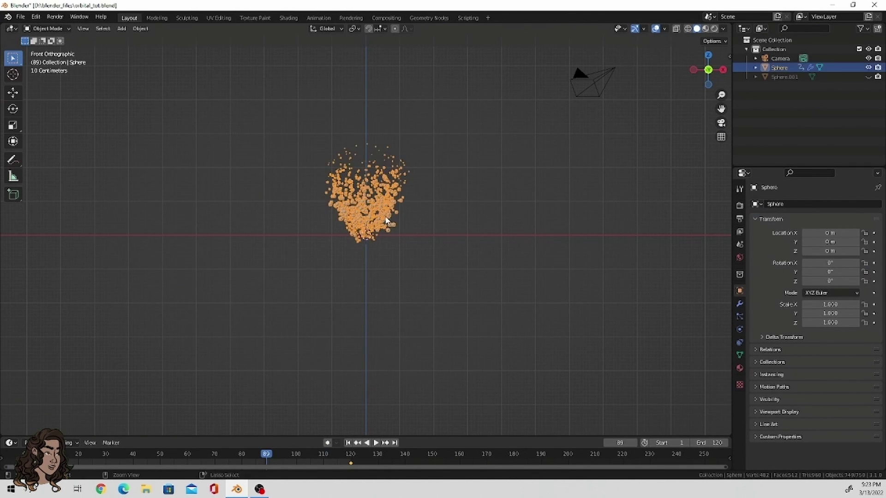
{"action": "key", "text": "ctrl+v"}
Rotate the pasted objects exactly 180° about the Y axis.
{"action": "left_click", "coordinate": [19, 110]}
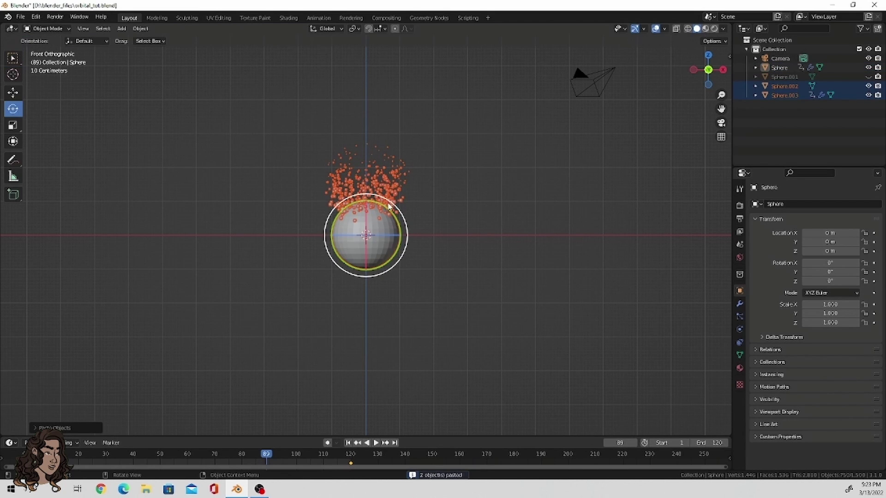
{"action": "left_click_drag", "start_coordinate": [390, 209], "coordinate": [277, 319]}
{"action": "left_click", "coordinate": [96, 429]}
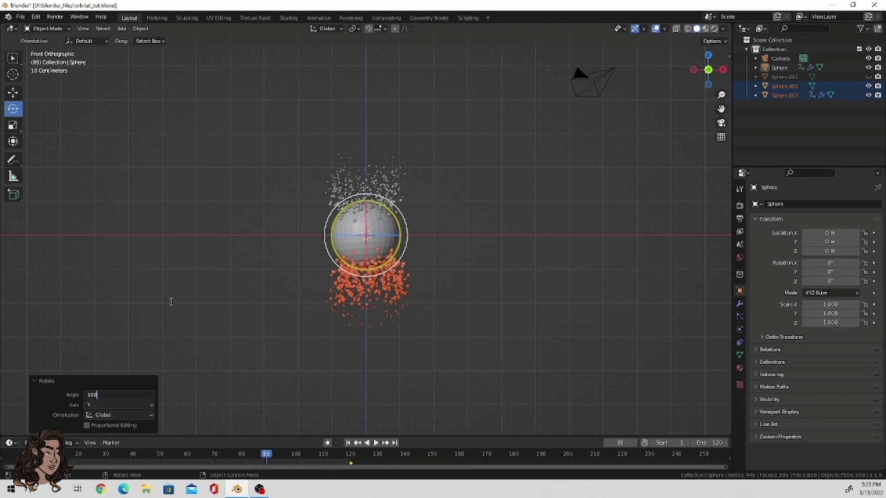
{"action": "key", "text": "Return"}
Hide the Sphere.002 ball in the Outliner.
{"action": "left_click", "coordinate": [409, 228]}
{"action": "left_click", "coordinate": [387, 236]}
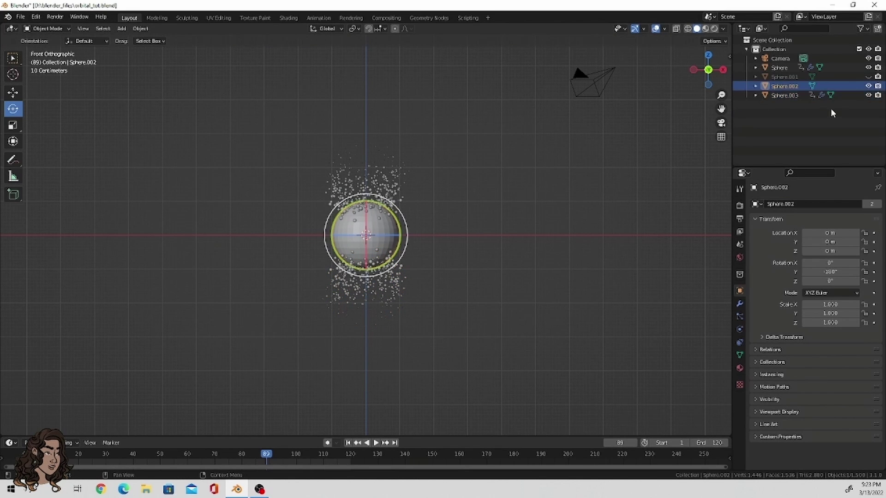
{"action": "left_click", "coordinate": [868, 87]}
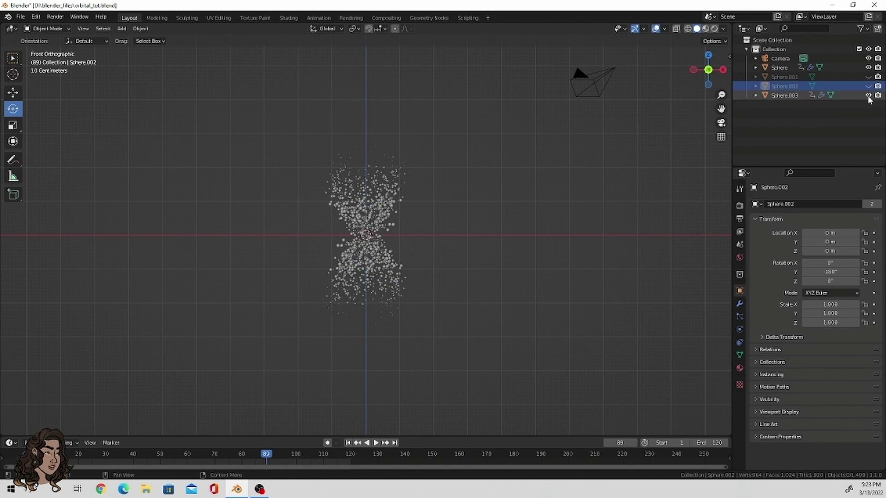
Lower Sphere.003 along Z to about -0.315 m beneath the original Sphere.
{"action": "middle_click_drag", "start_coordinate": [534, 263], "coordinate": [525, 261]}
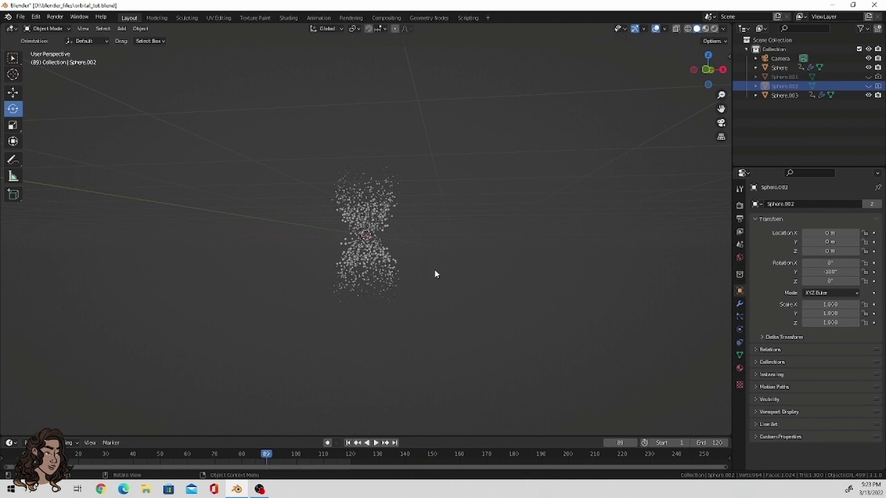
{"action": "scroll", "coordinate": [434, 269], "scroll_direction": "up", "scroll_amount": 5}
{"action": "middle_click_drag", "start_coordinate": [444, 283], "coordinate": [457, 286]}
{"action": "left_click", "coordinate": [395, 306]}
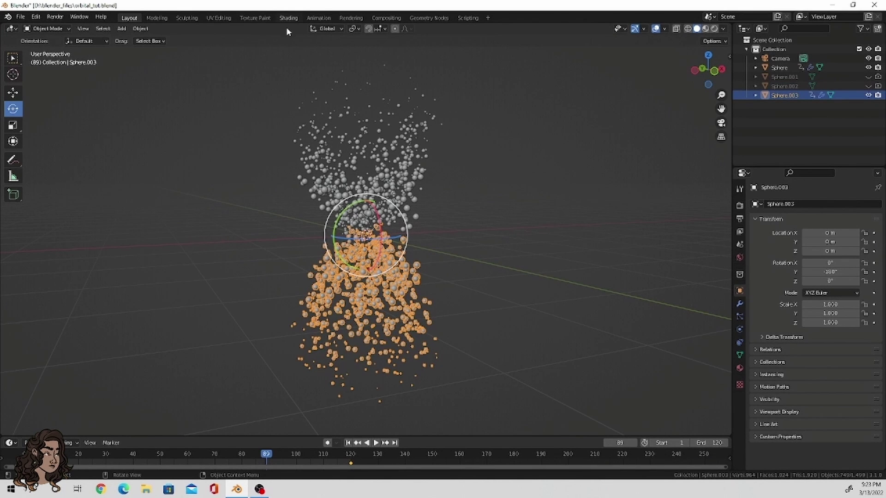
{"action": "left_click_drag", "start_coordinate": [366, 204], "coordinate": [365, 220]}
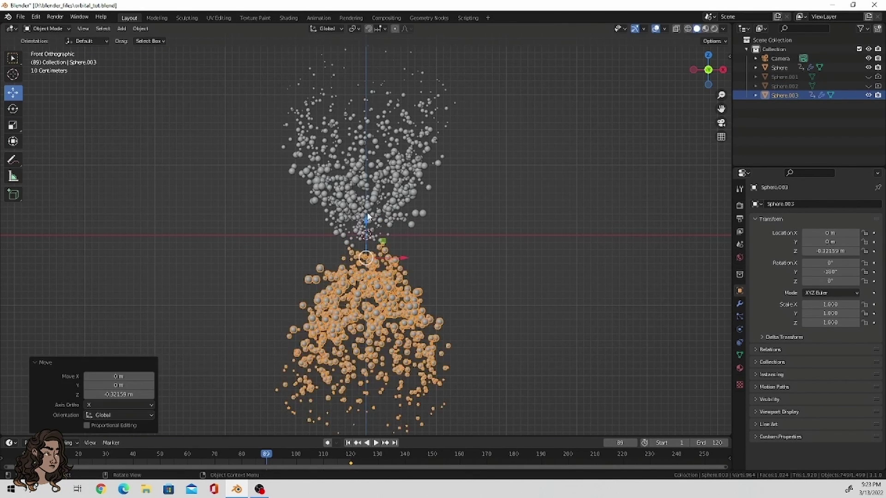
{"action": "left_click", "coordinate": [367, 213]}
{"action": "left_click", "coordinate": [359, 261]}
{"action": "left_click", "coordinate": [475, 262]}
Play the animation to check both lobes, then reselect Sphere.003.
{"action": "key", "text": "space"}
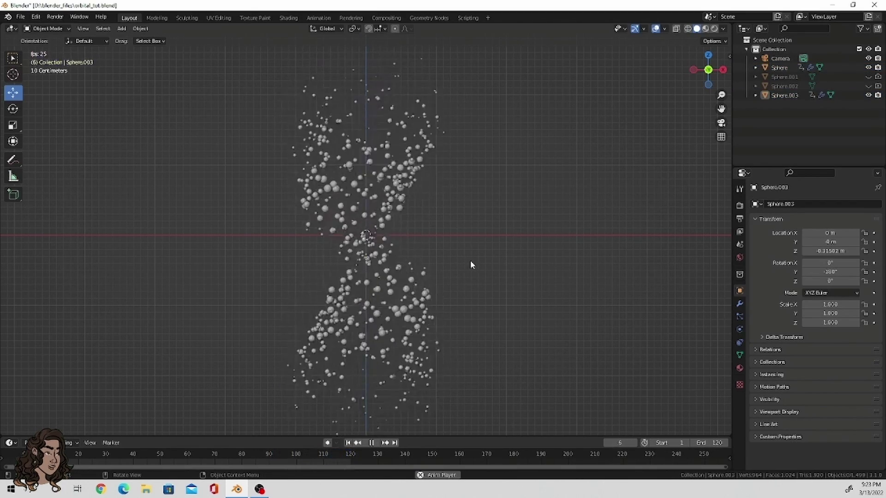
{"action": "right_click", "coordinate": [471, 264]}
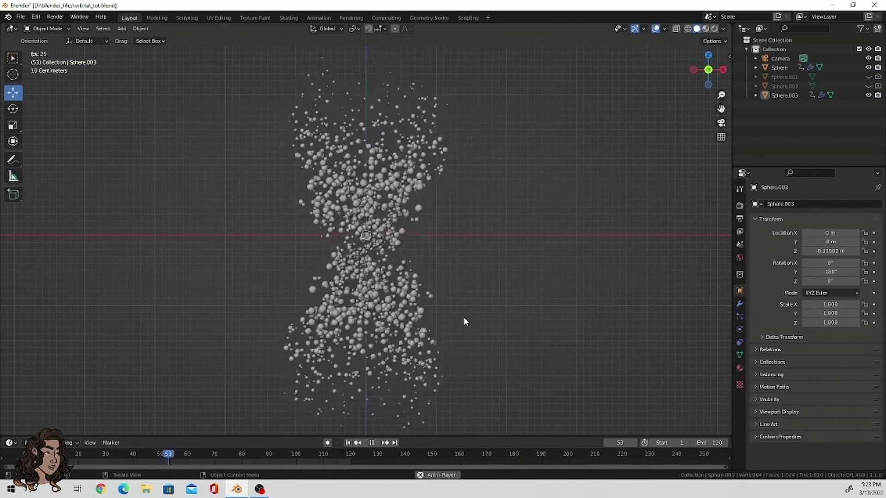
{"action": "key", "text": "space"}
{"action": "left_click", "coordinate": [403, 314]}
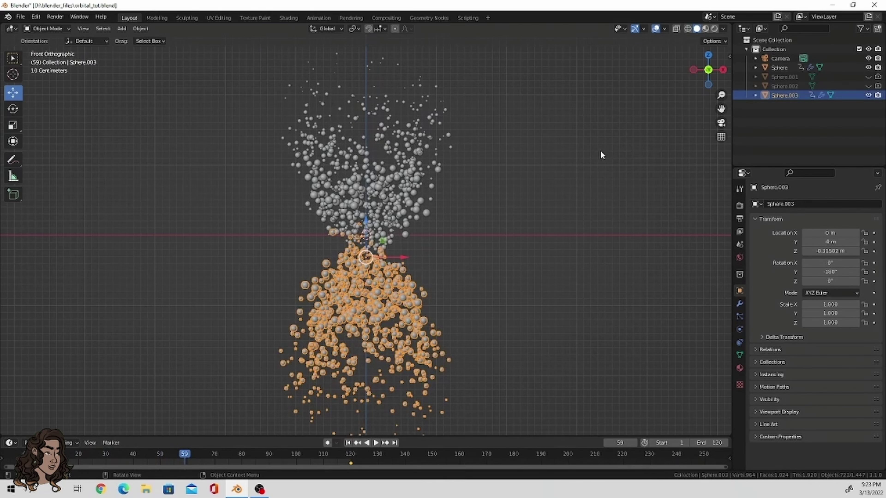
Change Sphere.003's modifier Seed and set its Vector Noise Seed to 29.
{"action": "left_click", "coordinate": [436, 18]}
{"action": "scroll", "coordinate": [357, 341], "scroll_direction": "down", "scroll_amount": 2}
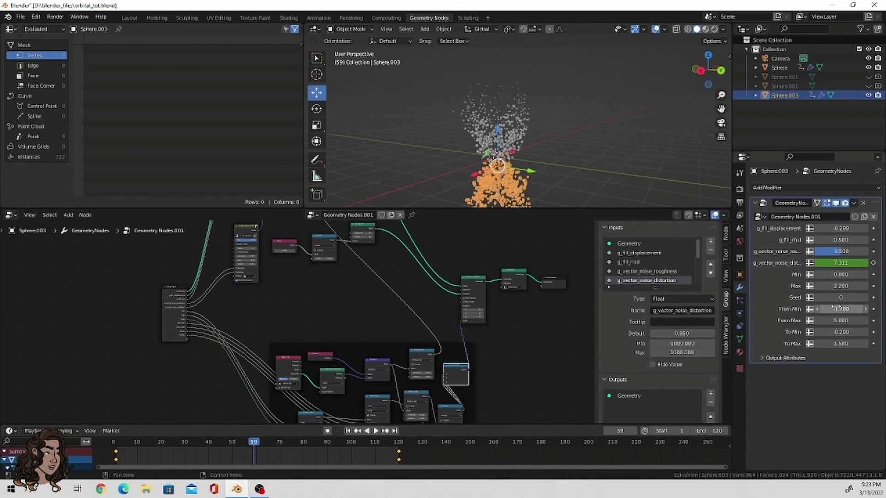
{"action": "left_click_drag", "start_coordinate": [841, 297], "coordinate": [856, 298]}
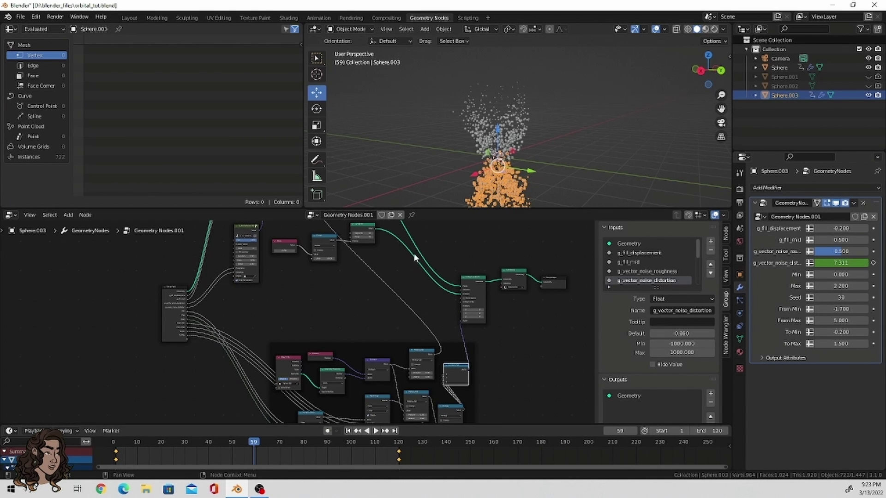
{"action": "middle_click_drag", "start_coordinate": [412, 264], "coordinate": [472, 304]}
{"action": "scroll", "coordinate": [300, 297], "scroll_direction": "up", "scroll_amount": 6}
{"action": "scroll", "coordinate": [325, 267], "scroll_direction": "up", "scroll_amount": 2}
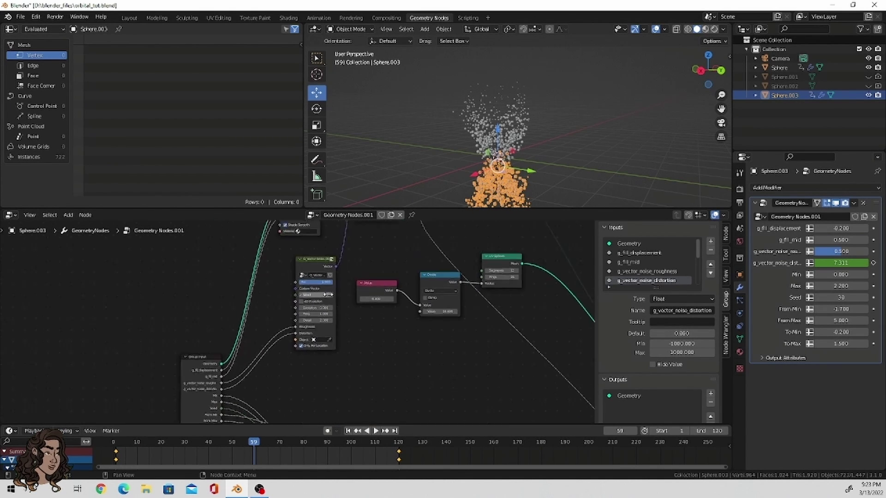
{"action": "left_click_drag", "start_coordinate": [332, 295], "coordinate": [372, 296]}
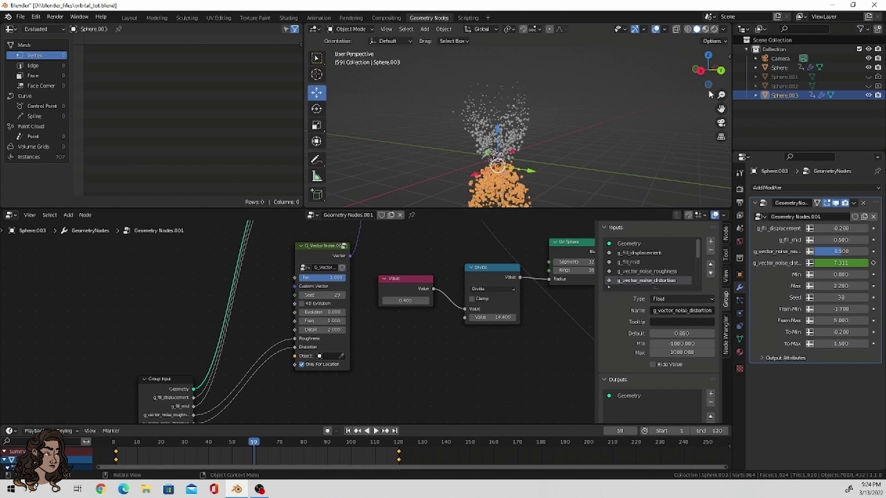
View the cloud from the right side and play the animation to compare the lobes.
{"action": "left_click", "coordinate": [701, 71]}
{"action": "scroll", "coordinate": [524, 141], "scroll_direction": "down", "scroll_amount": 4}
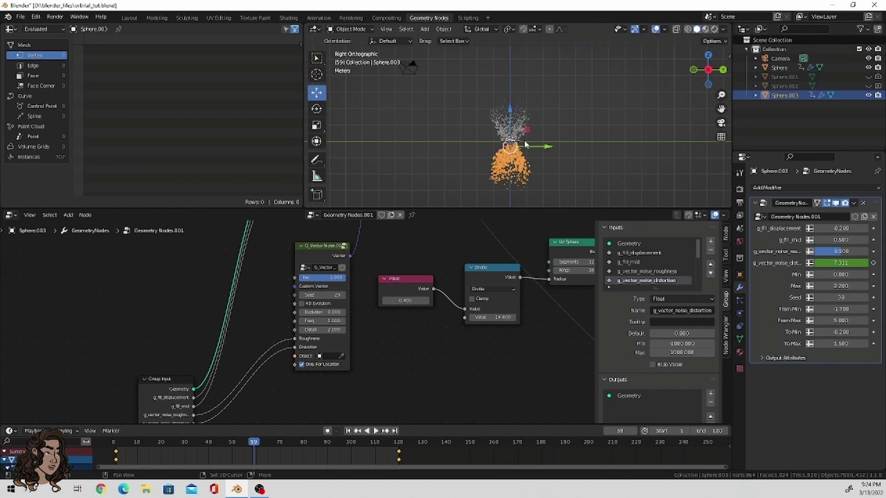
{"action": "left_click", "coordinate": [554, 112]}
{"action": "scroll", "coordinate": [556, 111], "scroll_direction": "up", "scroll_amount": 5}
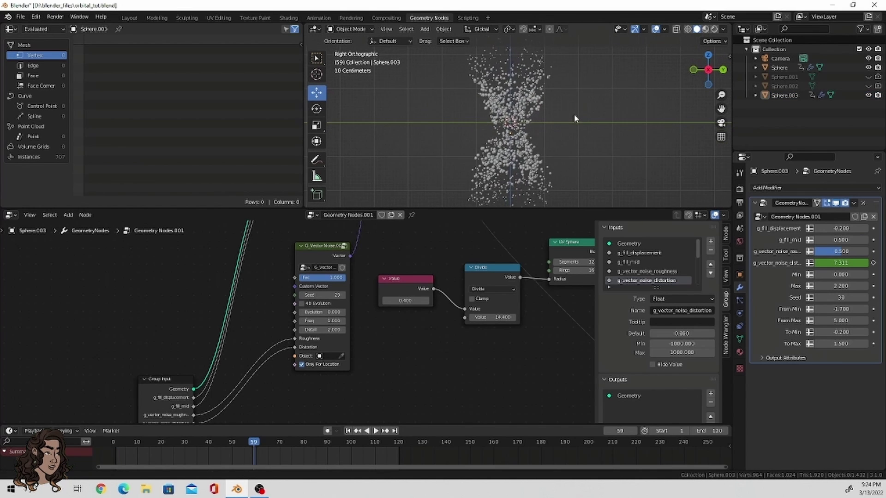
{"action": "key", "text": "space"}
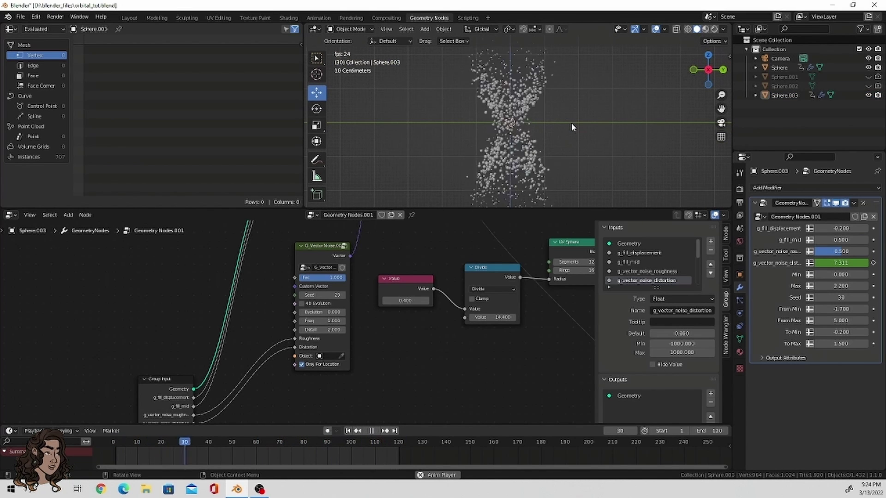
{"action": "scroll", "coordinate": [571, 123], "scroll_direction": "down", "scroll_amount": 2}
{"action": "key", "text": "space"}
Reframe the scene camera around both lobes using Lock Camera to View.
{"action": "left_click", "coordinate": [128, 18]}
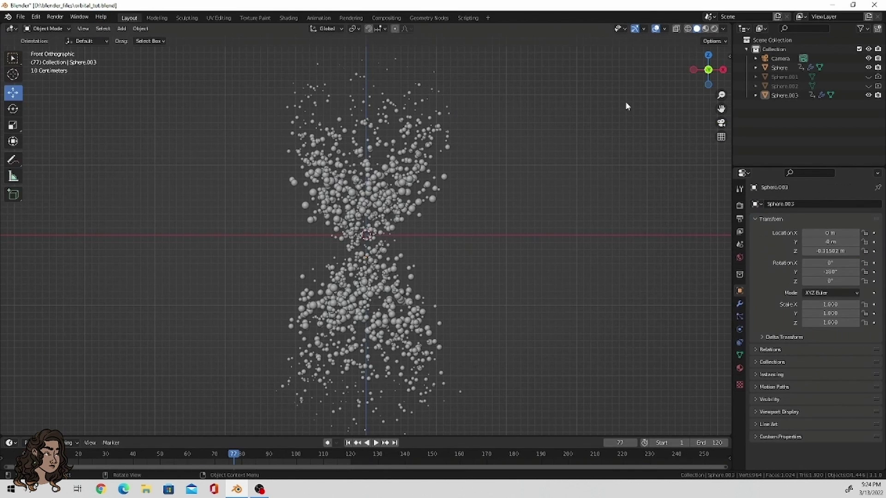
{"action": "left_click", "coordinate": [717, 123]}
{"action": "left_click", "coordinate": [728, 58]}
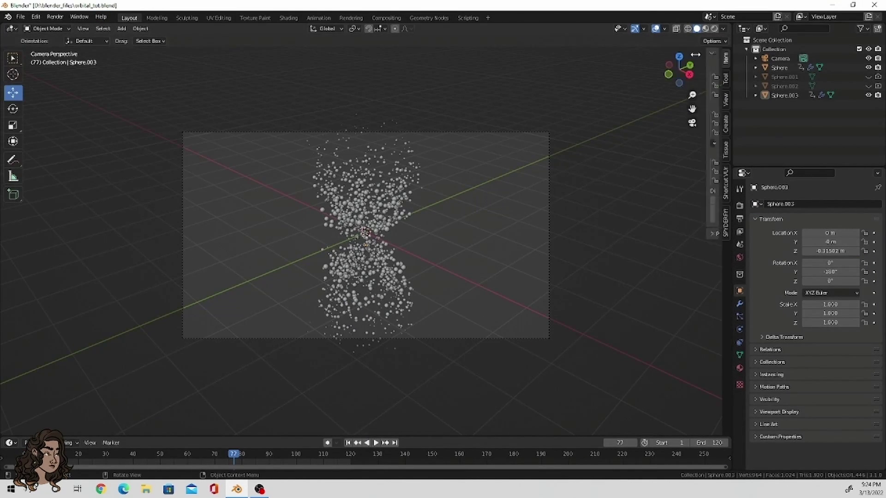
{"action": "left_click", "coordinate": [685, 169]}
{"action": "mouse_move", "coordinate": [531, 240]}
{"action": "middle_mouse_down"}
{"action": "mouse_move", "coordinate": [470, 260]}
{"action": "mouse_move", "coordinate": [509, 228]}
{"action": "mouse_move", "coordinate": [522, 228]}
{"action": "middle_mouse_up"}
{"action": "left_click", "coordinate": [684, 169]}
{"action": "scroll", "coordinate": [510, 210], "scroll_direction": "up", "scroll_amount": 4}
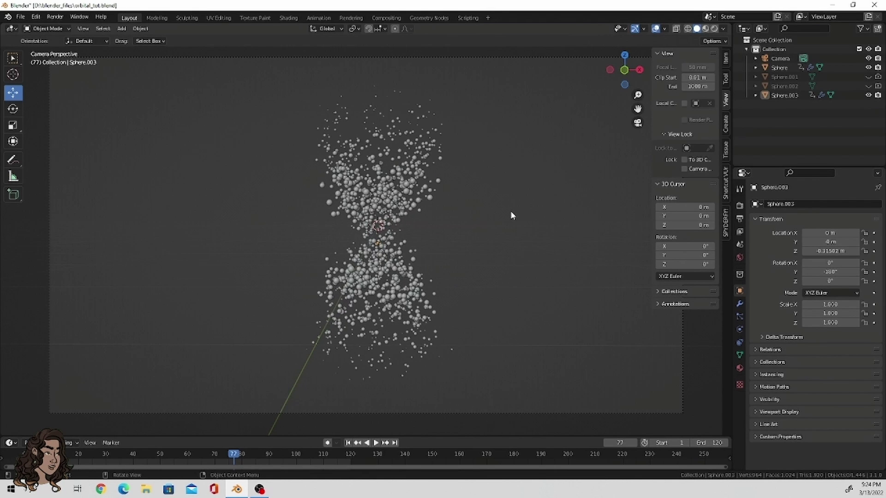
{"action": "scroll", "coordinate": [511, 213], "scroll_direction": "down", "scroll_amount": 2}
Brighten the World background colour to near-white and preview it in rendered shading.
{"action": "left_click", "coordinate": [739, 257]}
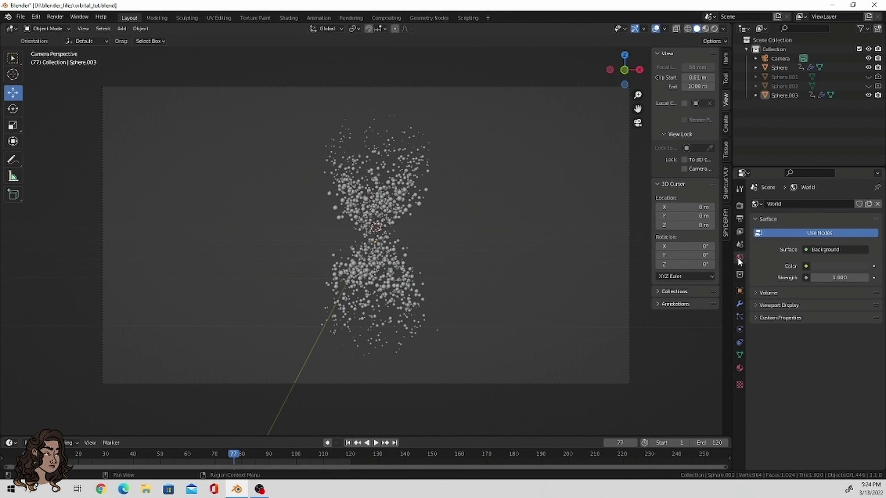
{"action": "left_click", "coordinate": [832, 265]}
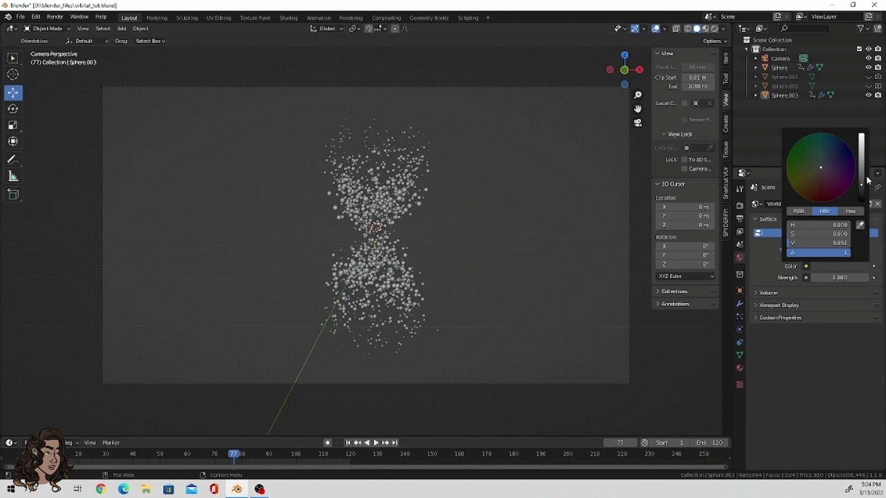
{"action": "left_click_drag", "start_coordinate": [863, 177], "coordinate": [862, 150]}
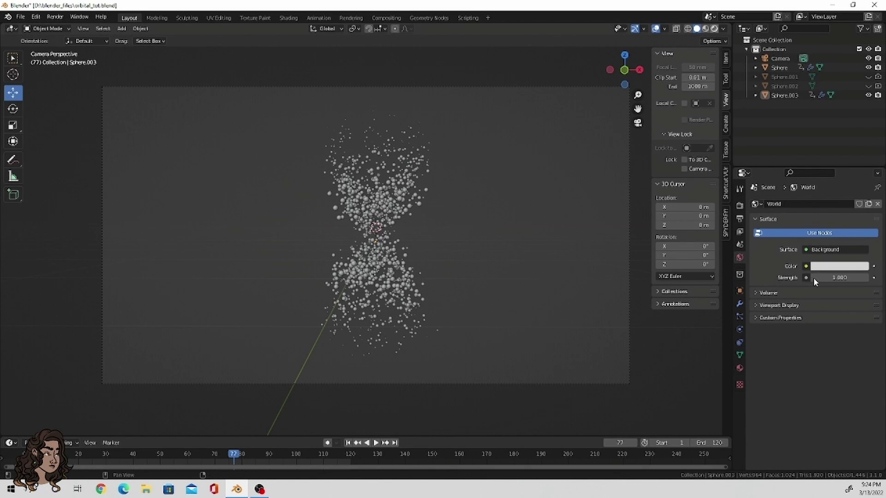
{"action": "key", "text": "shift+z"}
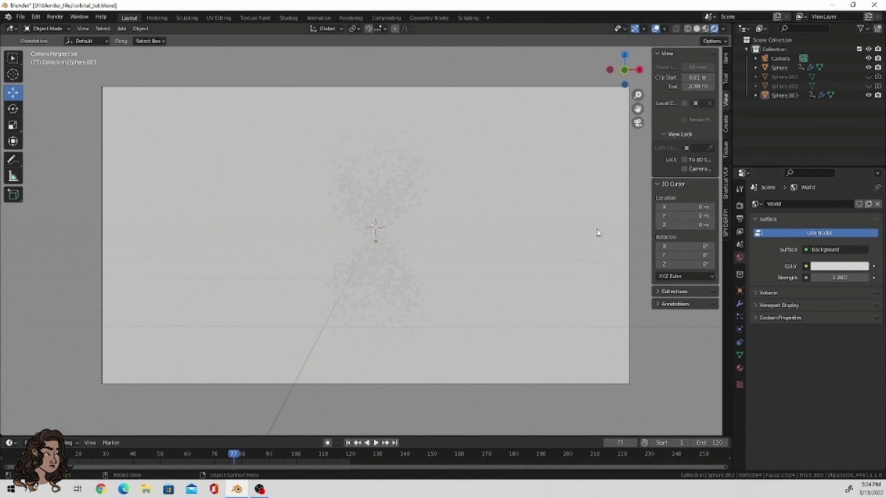
In the Shading workspace, assign the existing Material to the Sphere particle object.
{"action": "left_click", "coordinate": [288, 18]}
{"action": "left_click", "coordinate": [715, 28]}
{"action": "left_click", "coordinate": [722, 124]}
{"action": "left_click", "coordinate": [722, 124]}
{"action": "left_click", "coordinate": [448, 175]}
{"action": "left_click", "coordinate": [412, 284]}
{"action": "left_click", "coordinate": [427, 306]}
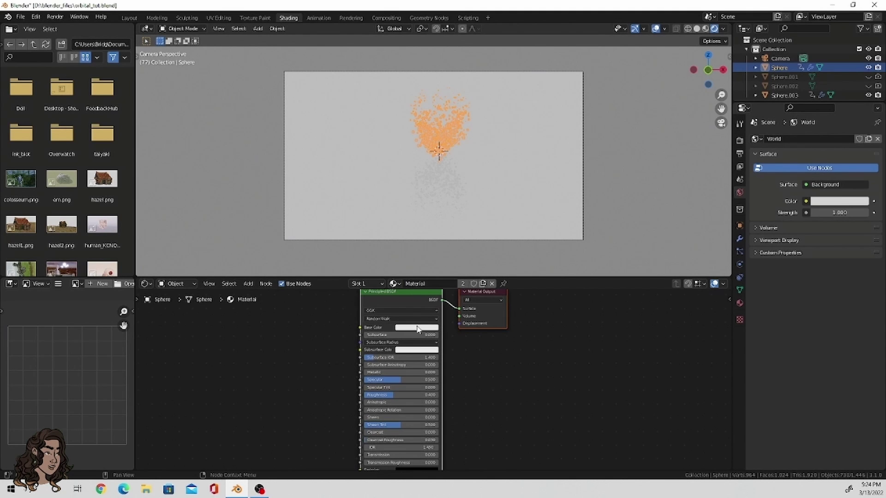
Make the Material's Base Color black and lower its Alpha for semi-transparency.
{"action": "left_click", "coordinate": [420, 329]}
{"action": "left_click_drag", "start_coordinate": [454, 249], "coordinate": [482, 332]}
{"action": "middle_click_drag", "start_coordinate": [507, 360], "coordinate": [506, 286]}
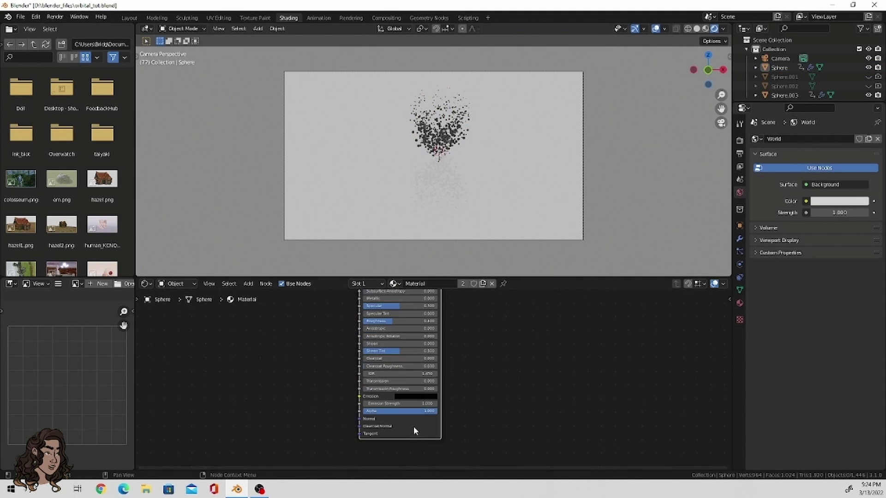
{"action": "scroll", "coordinate": [411, 422], "scroll_direction": "up", "scroll_amount": 2}
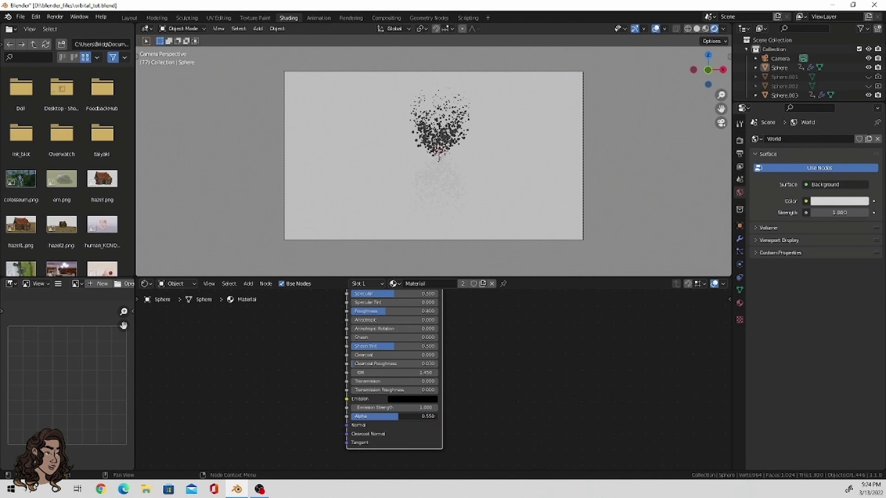
{"action": "left_click_drag", "start_coordinate": [396, 416], "coordinate": [407, 405]}
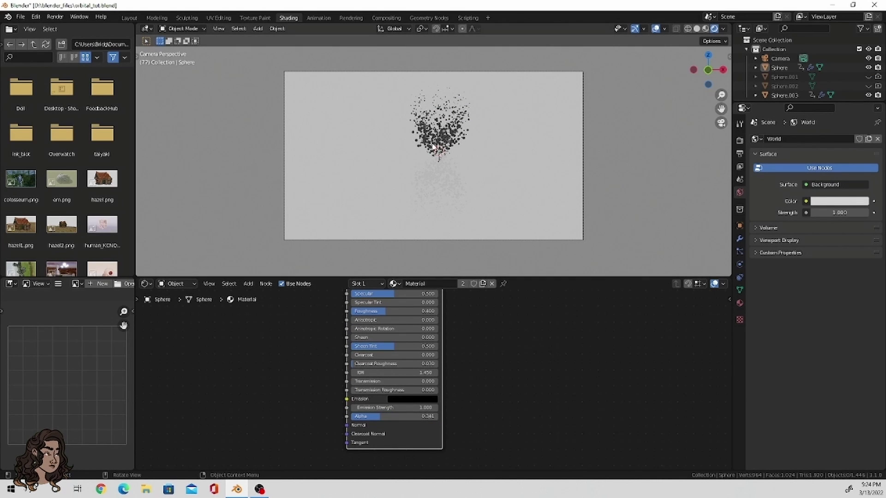
{"action": "scroll", "coordinate": [434, 147], "scroll_direction": "up", "scroll_amount": 5}
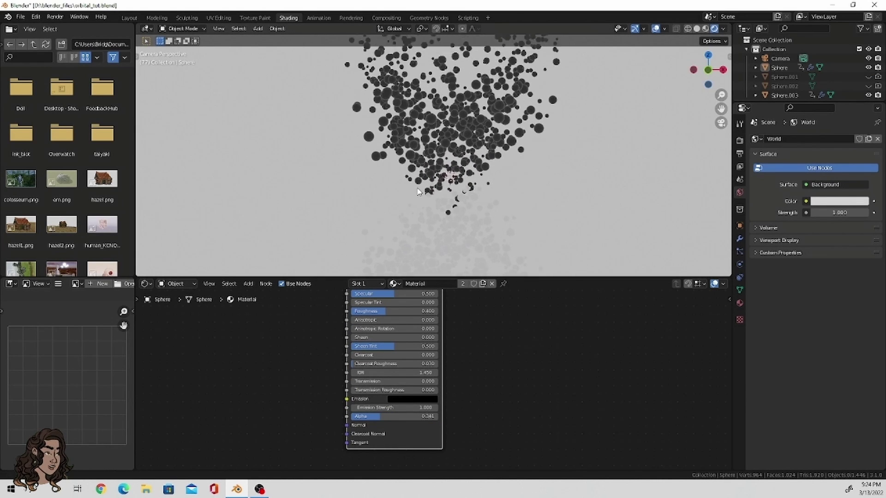
{"action": "middle_click_drag", "start_coordinate": [418, 193], "coordinate": [417, 254], "text": "shift"}
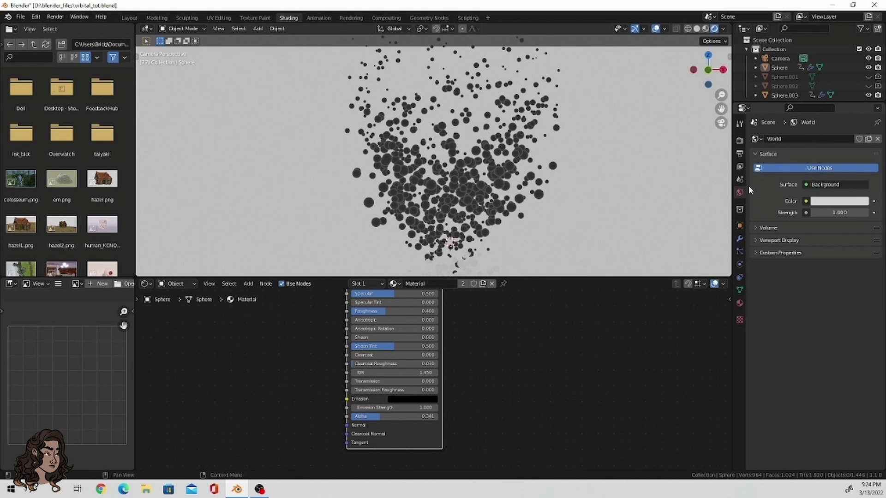
Switch the render engine to Cycles.
{"action": "left_click", "coordinate": [740, 139]}
{"action": "left_click", "coordinate": [831, 139]}
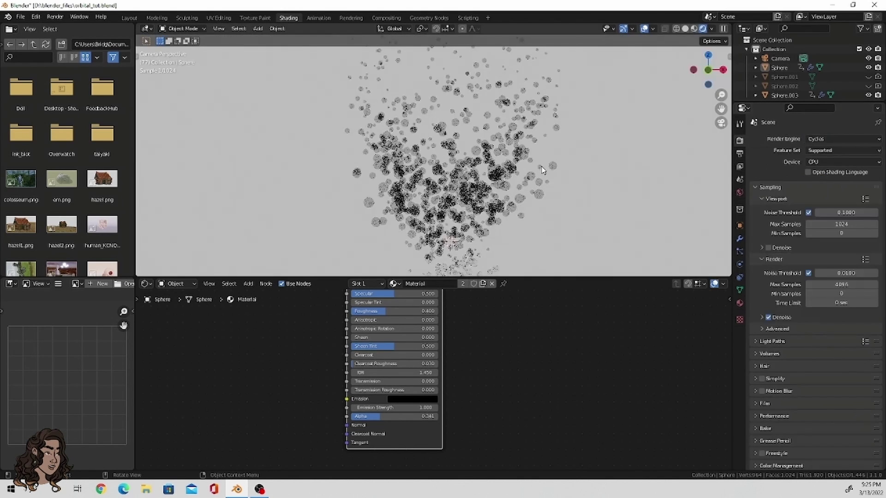
{"action": "scroll", "coordinate": [543, 171], "scroll_direction": "down", "scroll_amount": 2}
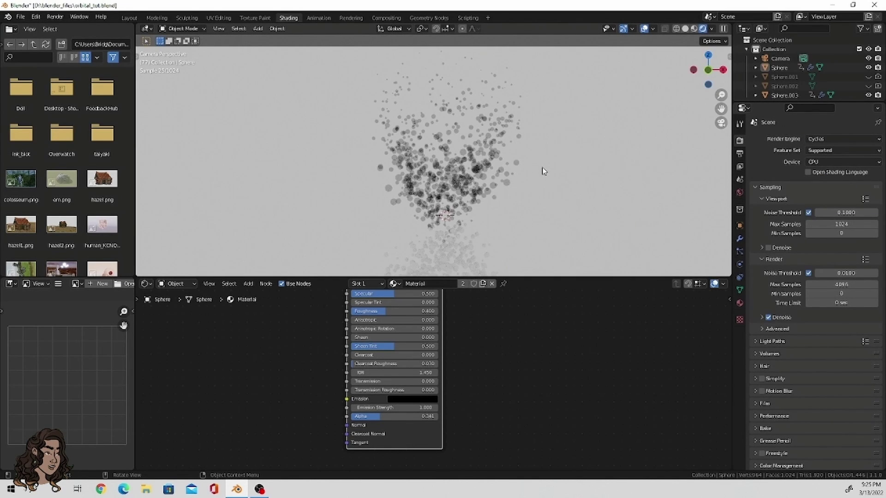
{"action": "scroll", "coordinate": [543, 172], "scroll_direction": "down", "scroll_amount": 1}
{"action": "scroll", "coordinate": [543, 171], "scroll_direction": "down", "scroll_amount": 1}
Assign the same Material to Sphere.003 and check the render.
{"action": "left_click", "coordinate": [445, 243]}
{"action": "left_click", "coordinate": [413, 283]}
{"action": "left_click", "coordinate": [433, 307]}
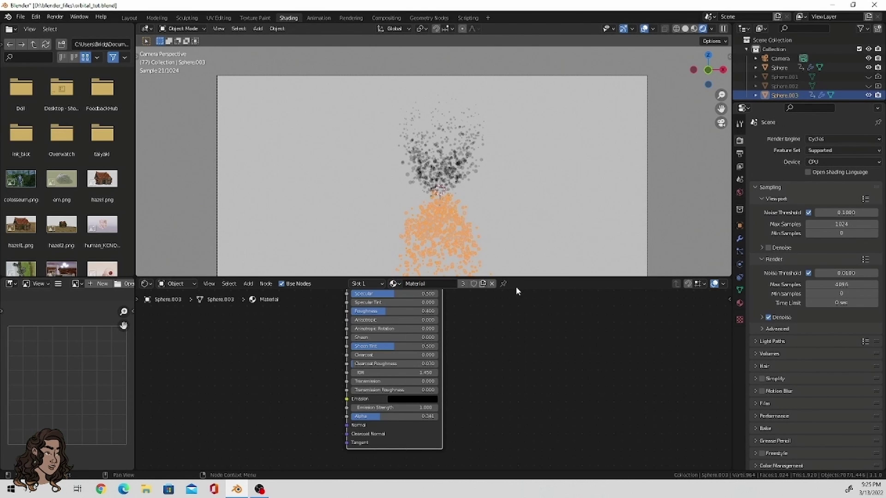
{"action": "left_click", "coordinate": [530, 238]}
{"action": "left_click", "coordinate": [467, 237]}
{"action": "left_click", "coordinate": [394, 284]}
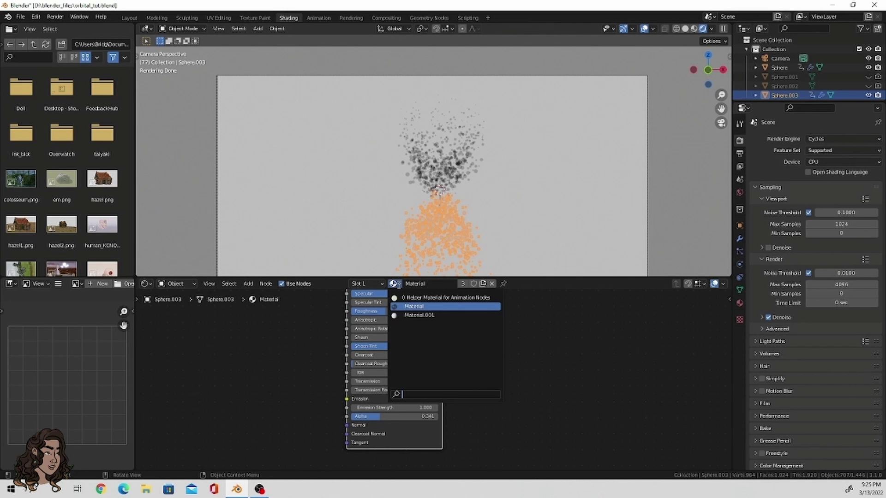
{"action": "left_click", "coordinate": [417, 306]}
{"action": "left_click", "coordinate": [513, 220]}
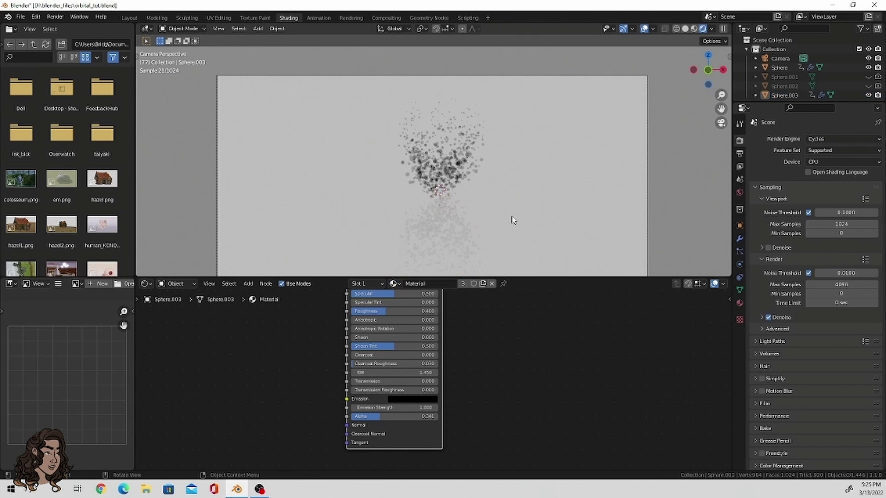
{"action": "left_click", "coordinate": [432, 230]}
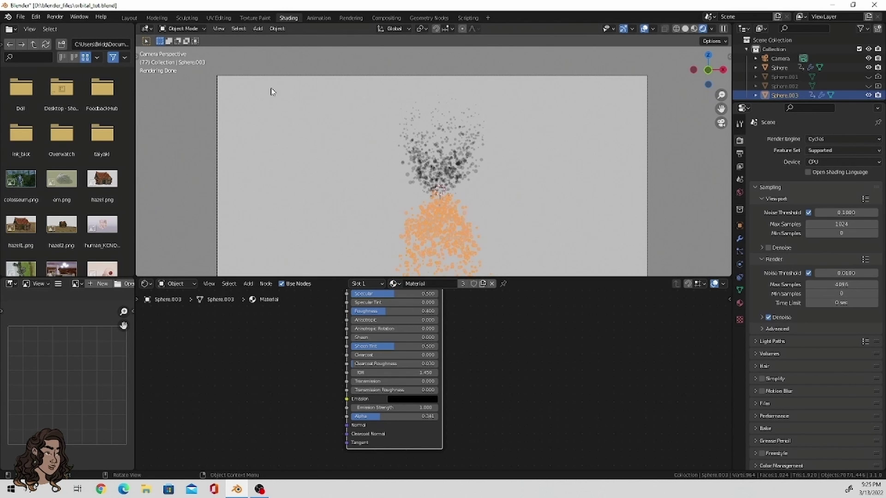
Set the Set Material node's material to Material in the Geometry Nodes tree.
{"action": "left_click", "coordinate": [429, 17]}
{"action": "middle_click_drag", "start_coordinate": [591, 287], "coordinate": [390, 293]}
{"action": "scroll", "coordinate": [390, 293], "scroll_direction": "up", "scroll_amount": 3}
{"action": "left_click", "coordinate": [479, 313]}
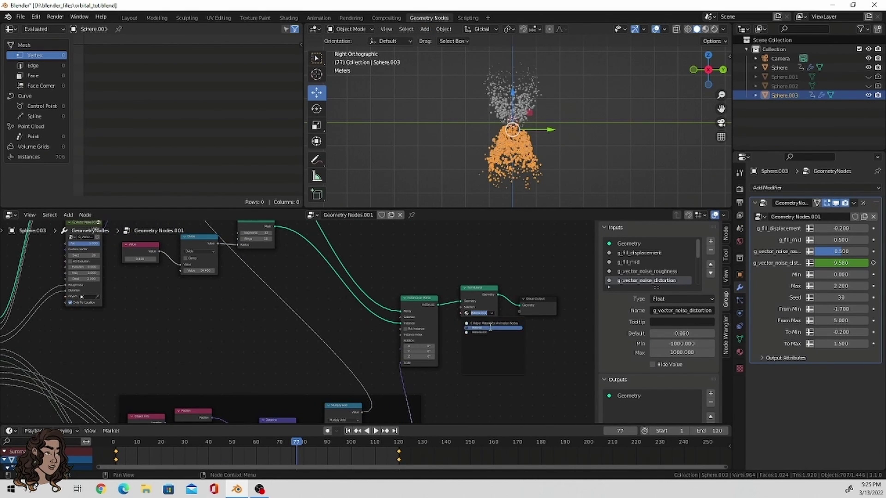
{"action": "left_click", "coordinate": [490, 328]}
Set Render Max Samples to 15 and render the animation.
{"action": "left_click", "coordinate": [289, 18]}
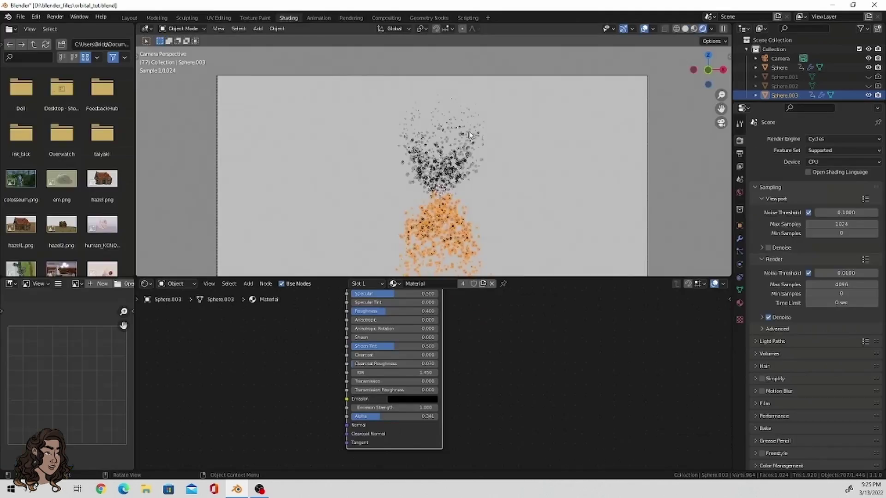
{"action": "left_click", "coordinate": [528, 181]}
{"action": "scroll", "coordinate": [528, 182], "scroll_direction": "down", "scroll_amount": 2}
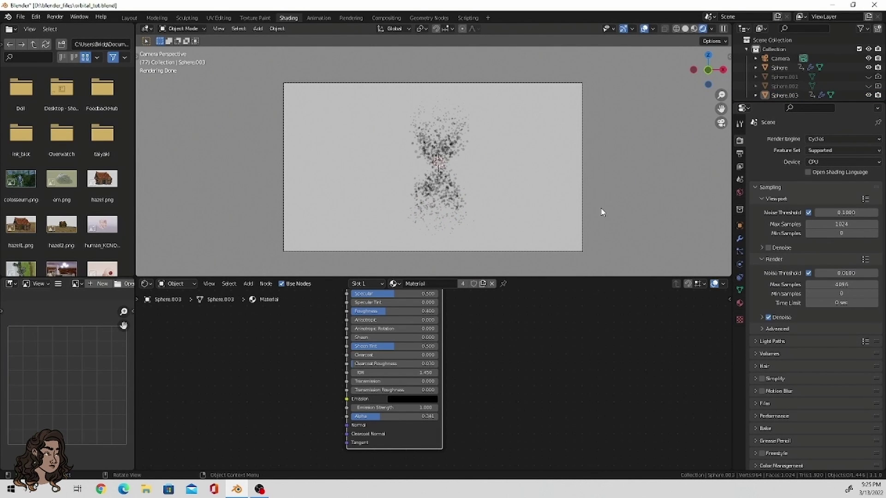
{"action": "left_click", "coordinate": [829, 285]}
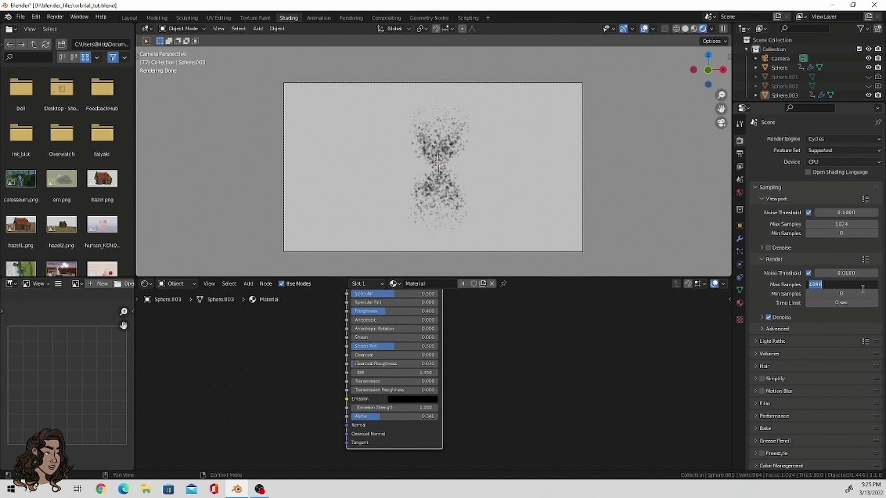
{"action": "type", "text": "15"}
{"action": "key", "text": "Return"}
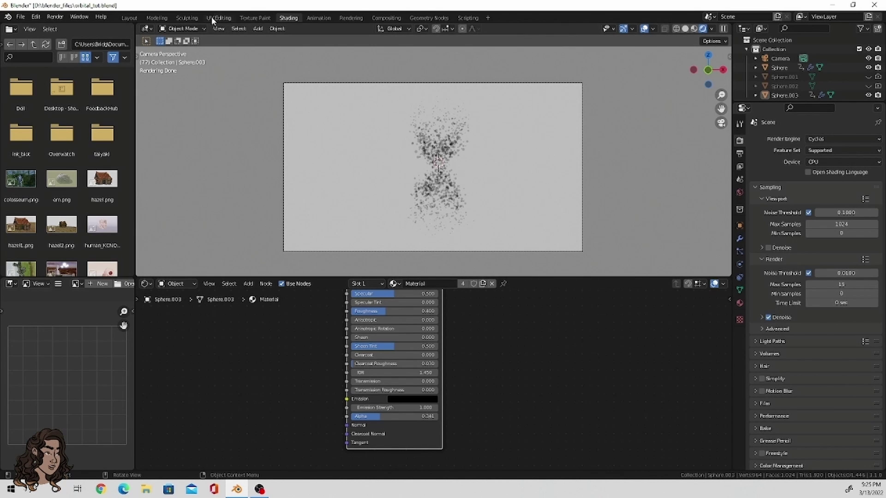
{"action": "left_click", "coordinate": [55, 17]}
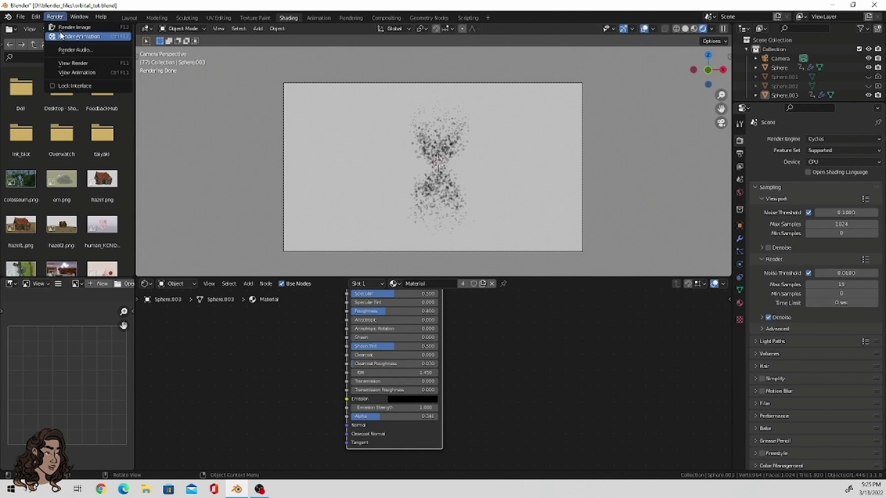
{"action": "left_click", "coordinate": [62, 36]}
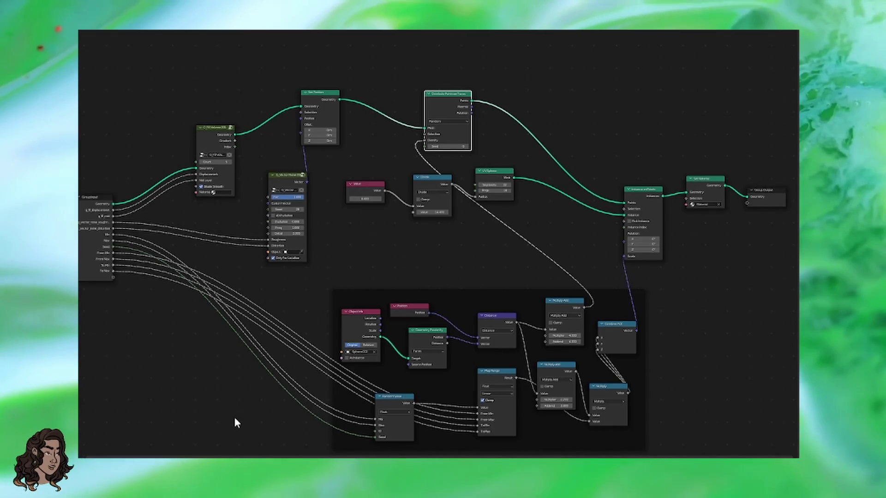
{"action": "middle_click_drag", "start_coordinate": [233, 415], "coordinate": [373, 425]}
{"action": "scroll", "coordinate": [251, 215], "scroll_direction": "up", "scroll_amount": 5}
{"action": "middle_click_drag", "start_coordinate": [252, 215], "coordinate": [195, 282]}
{"action": "scroll", "coordinate": [409, 276], "scroll_direction": "up", "scroll_amount": 6}
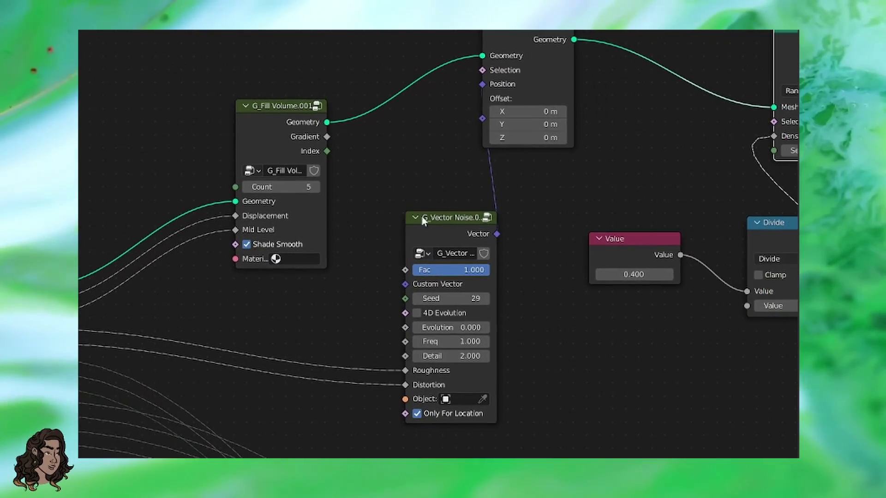
{"action": "middle_click_drag", "start_coordinate": [663, 179], "coordinate": [347, 214]}
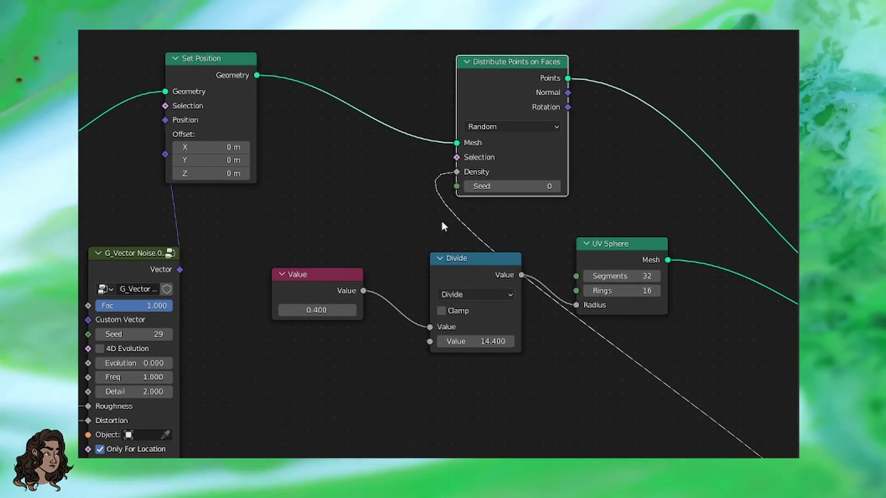
{"action": "middle_click_drag", "start_coordinate": [688, 350], "coordinate": [265, 251]}
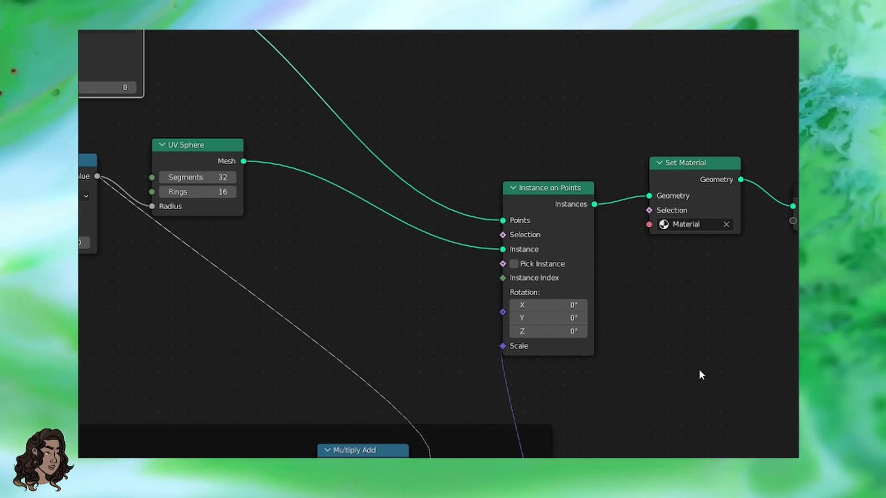
{"action": "middle_click_drag", "start_coordinate": [700, 370], "coordinate": [536, 330]}
{"action": "scroll", "coordinate": [536, 332], "scroll_direction": "down", "scroll_amount": 2}
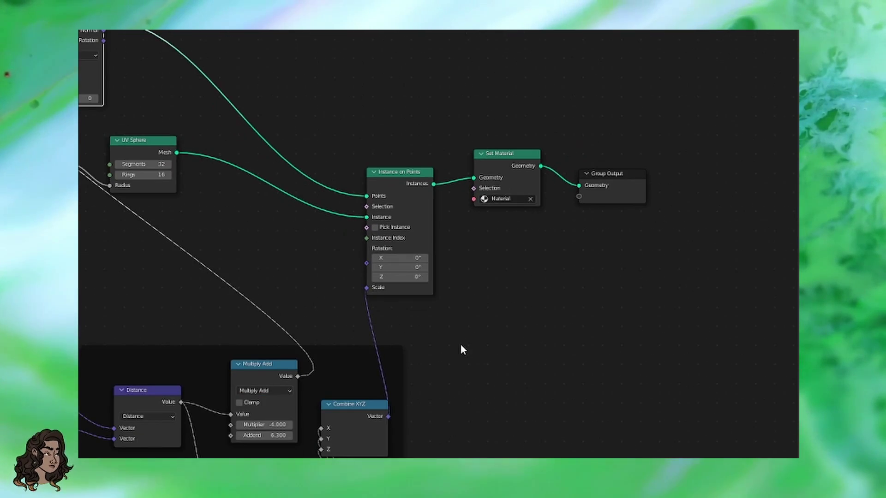
{"action": "scroll", "coordinate": [416, 356], "scroll_direction": "down", "scroll_amount": 4}
{"action": "middle_click_drag", "start_coordinate": [392, 355], "coordinate": [533, 259]}
{"action": "scroll", "coordinate": [497, 276], "scroll_direction": "up", "scroll_amount": 4}
{"action": "middle_click_drag", "start_coordinate": [502, 303], "coordinate": [522, 294]}
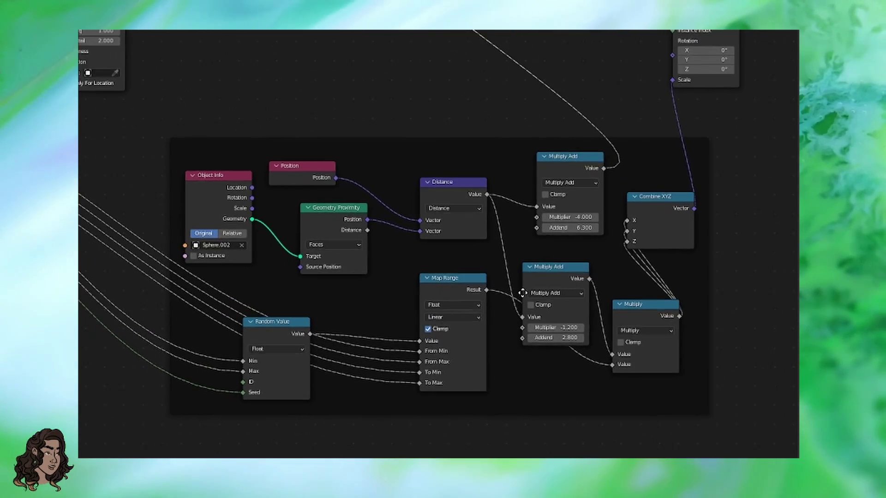
{"action": "scroll", "coordinate": [524, 296], "scroll_direction": "up", "scroll_amount": 3}
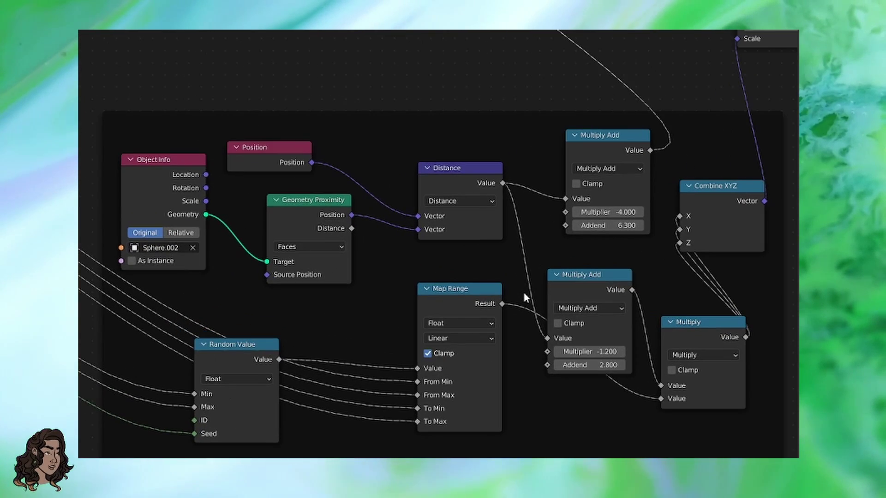